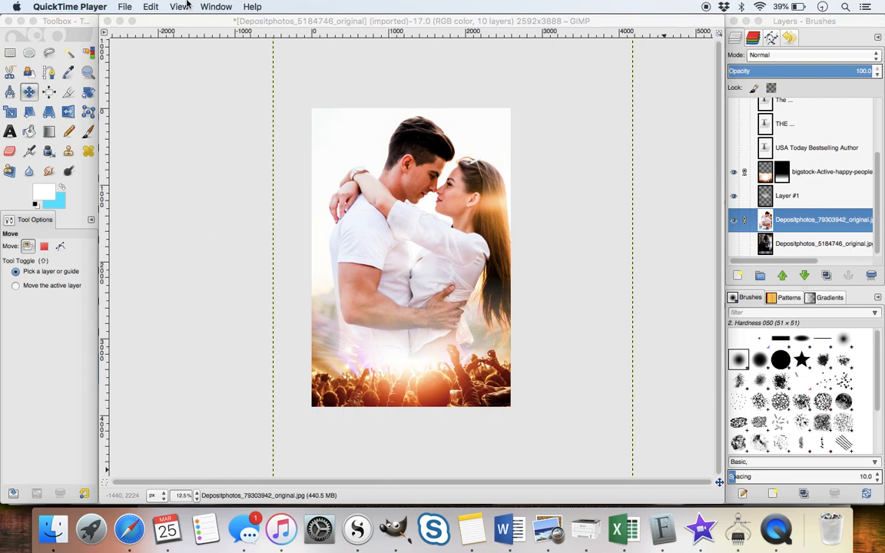
Step: Create a new image 1600 px wide and 2500 px high and move its window beside the toolbox, over the existing image
left_click(176, 23)
key("super+n")
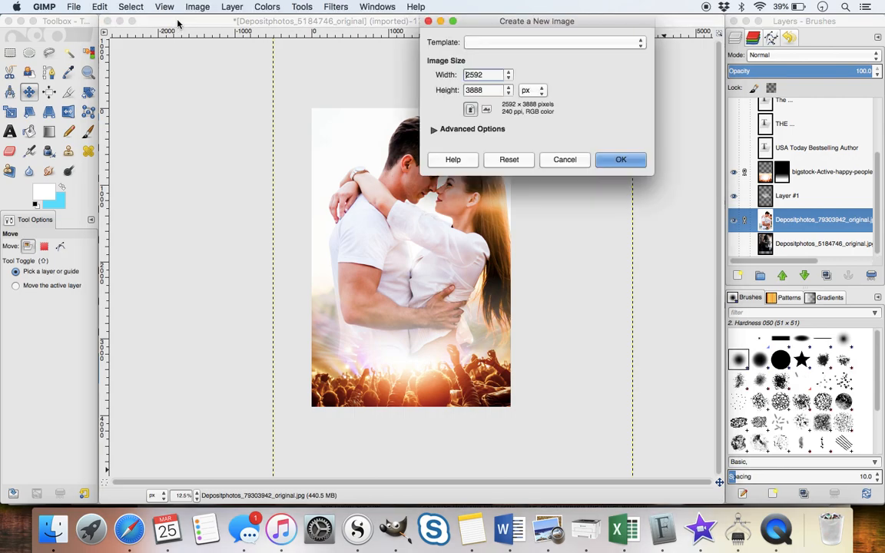
double_click(494, 75)
type("1600")
key("Tab")
type("2500")
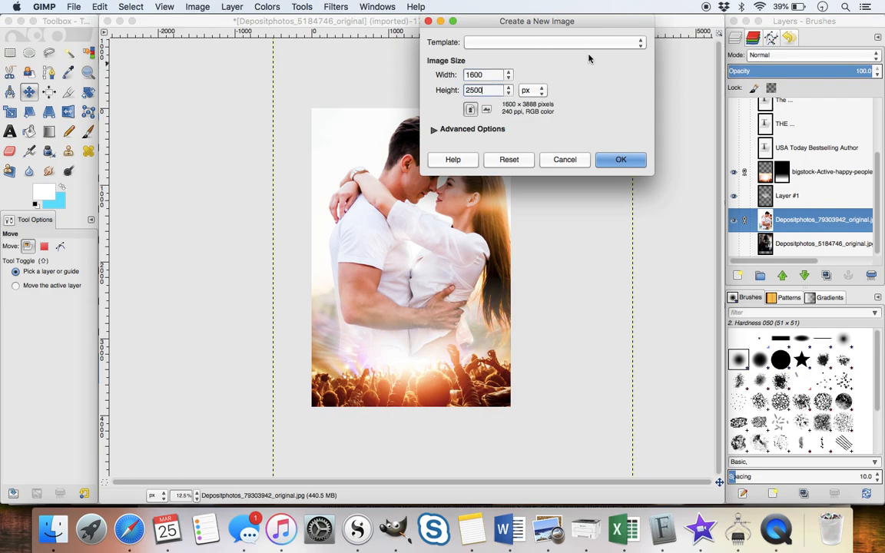
left_click(622, 159)
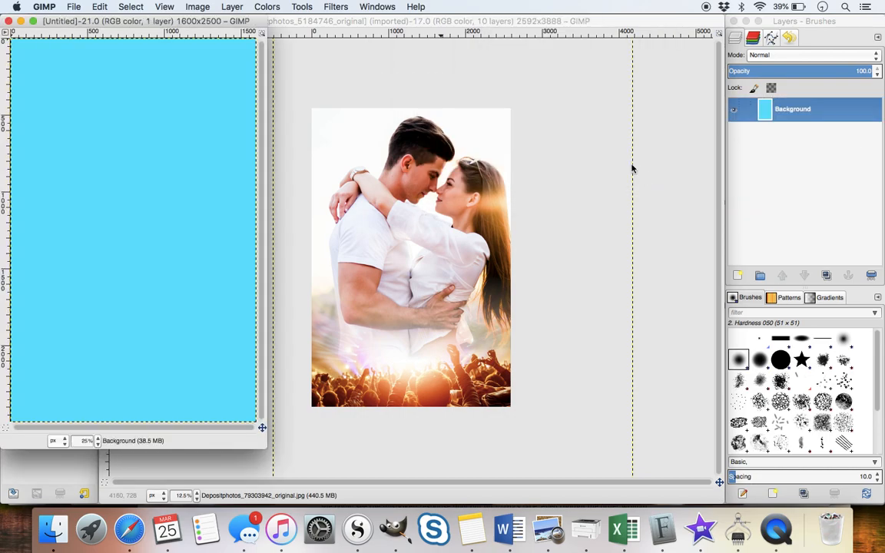
left_click_drag(150, 22, 451, 59)
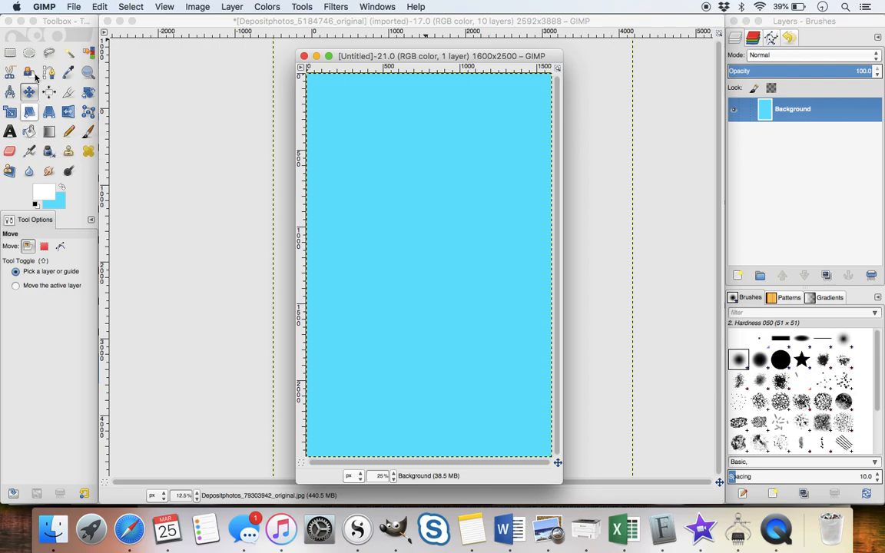
Step: Check the program's version information and close it
left_click(40, 7)
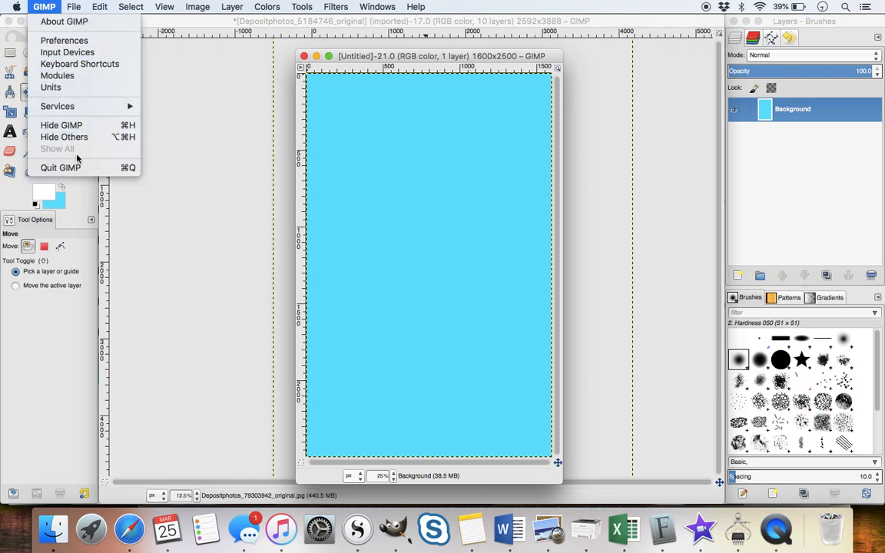
left_click(69, 23)
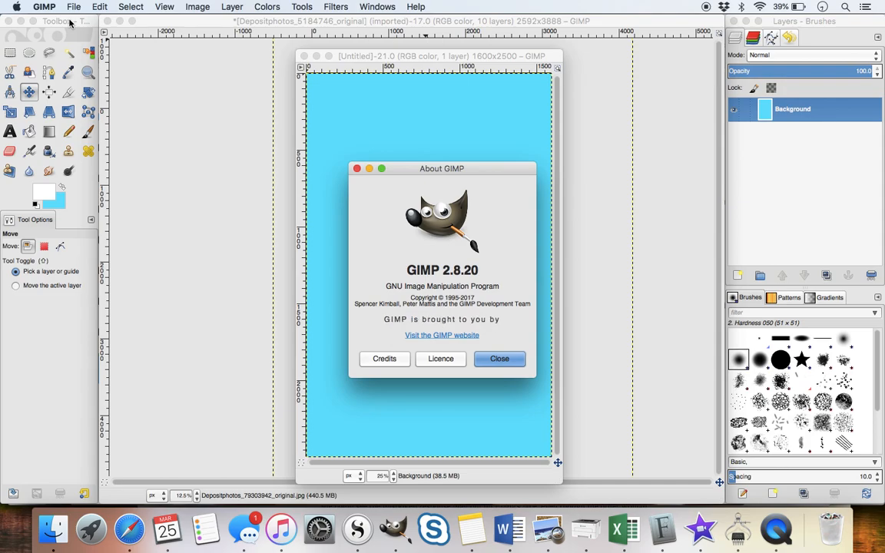
left_click(357, 169)
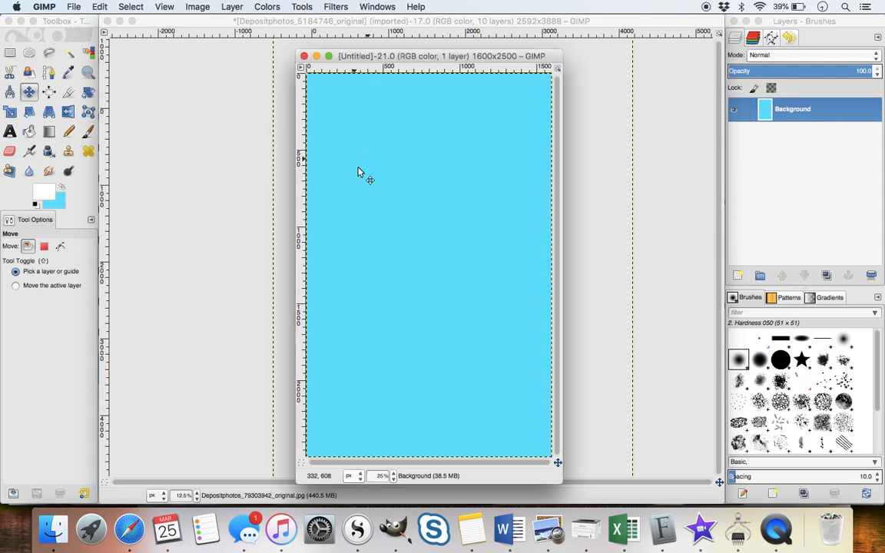
Step: Fill the new image's background with the white foreground colour using Bucket Fill
left_click(29, 131)
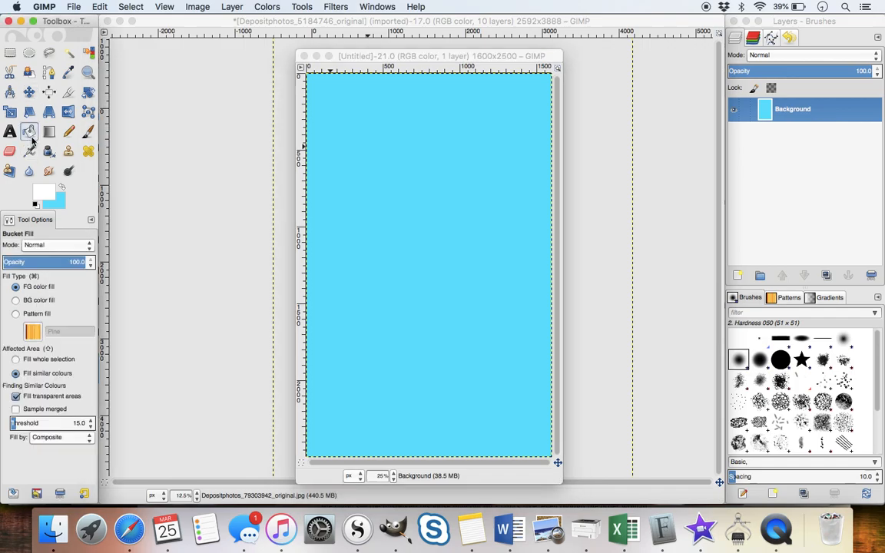
left_click(373, 168)
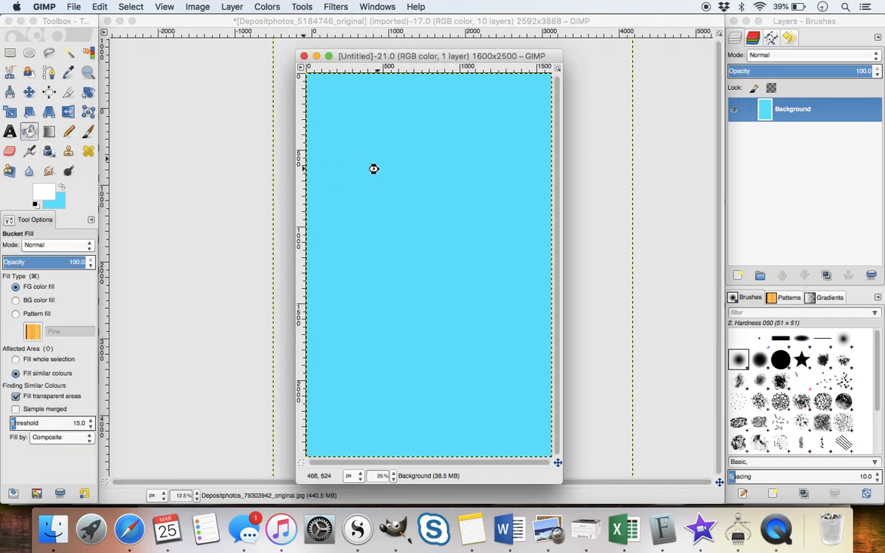
left_click(375, 169)
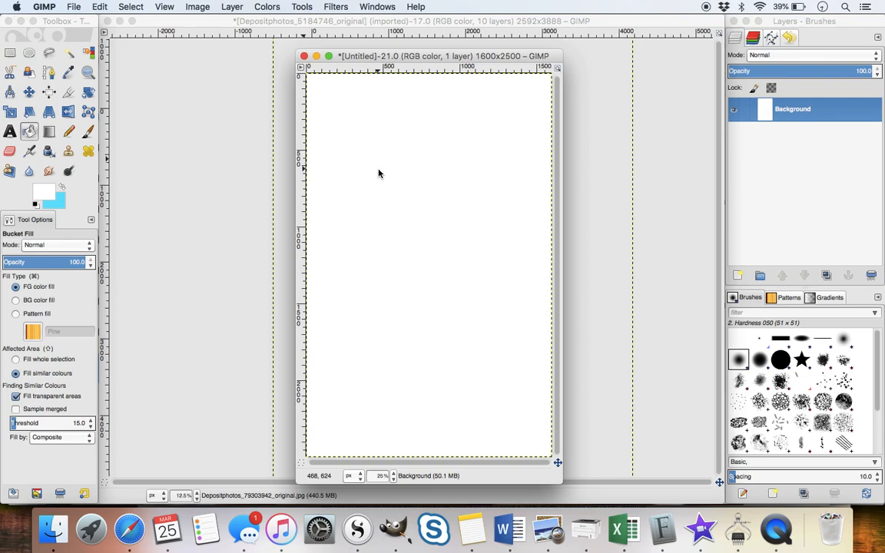
left_click(27, 131)
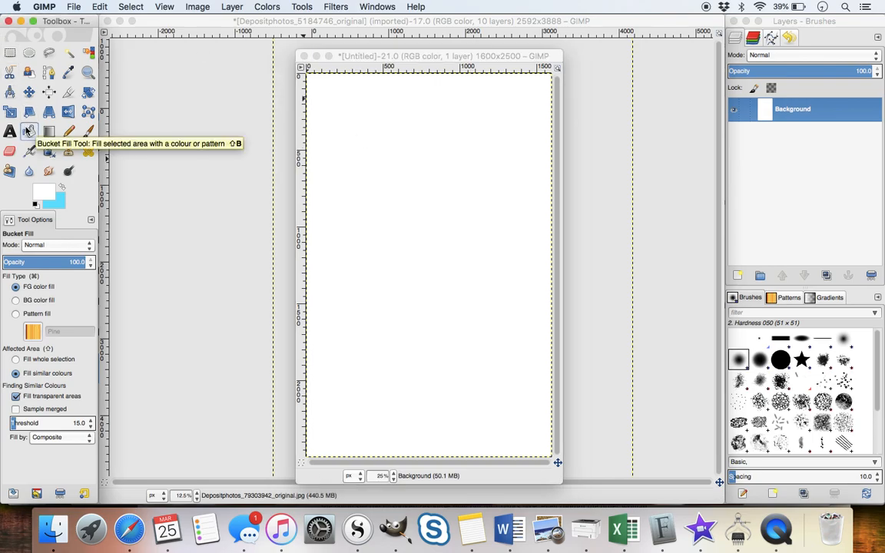
Step: Switch to Finder, look over the stock photos in the "blending two images" folder and select Depositphotos_194990280_xl-2015.jpg
key("super+Tab")
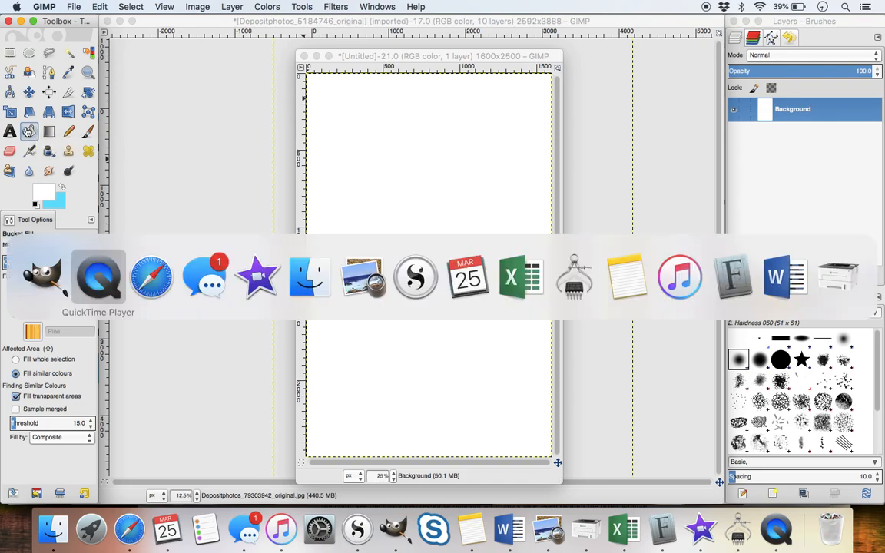
key("super+Tab")
key("super+Tab")
key("super+Tab")
key("super+Tab")
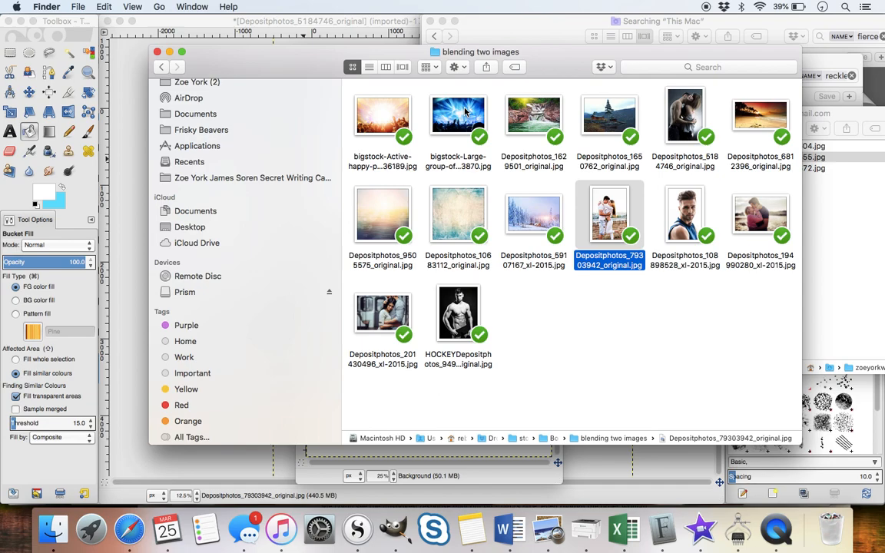
left_click(677, 108)
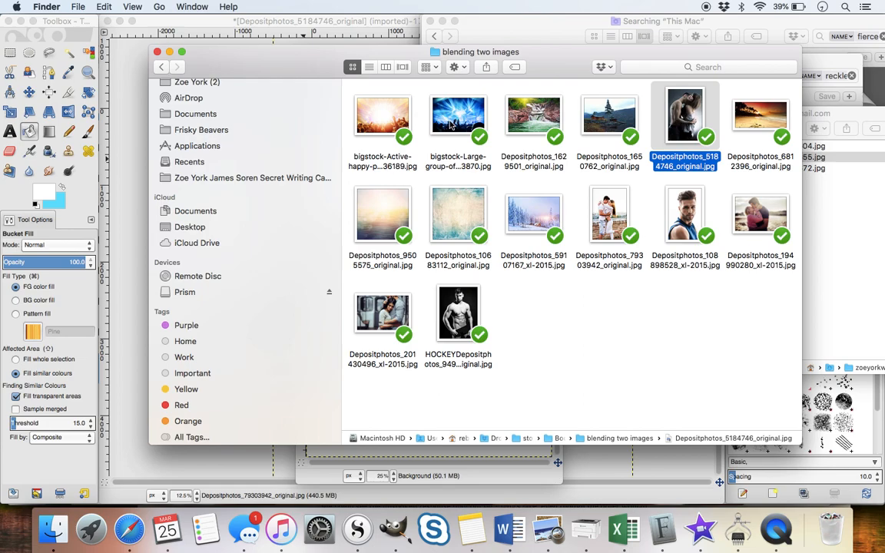
left_click(366, 112)
left_click(607, 234)
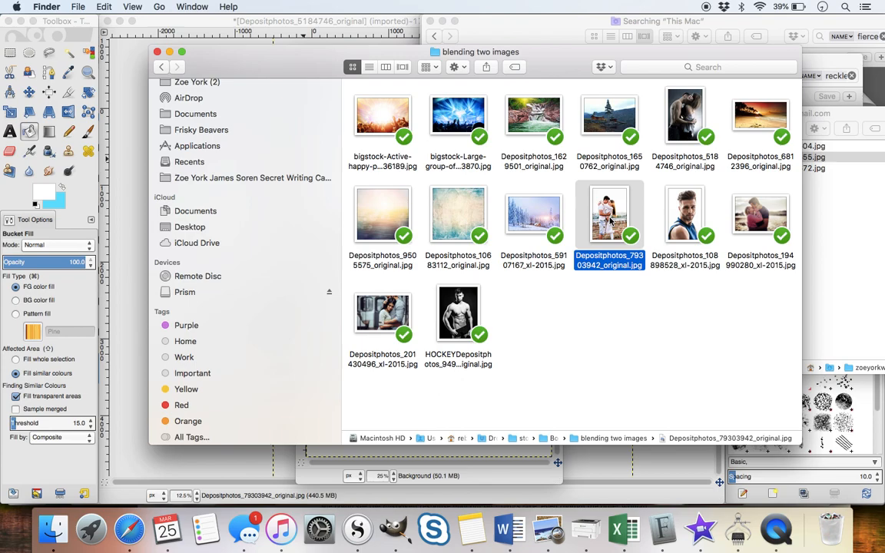
left_click(755, 209)
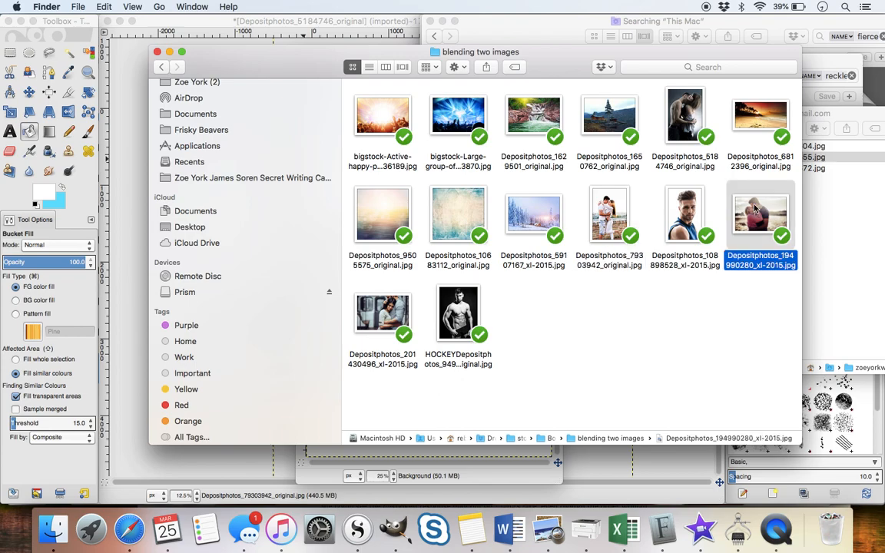
Step: Reposition the Finder window and add Depositphotos_194990280_xl-2015.jpg and HOCKEYDepositphotos_94973134_original.jpg to the new image as layers
left_click_drag(283, 63, 488, 38)
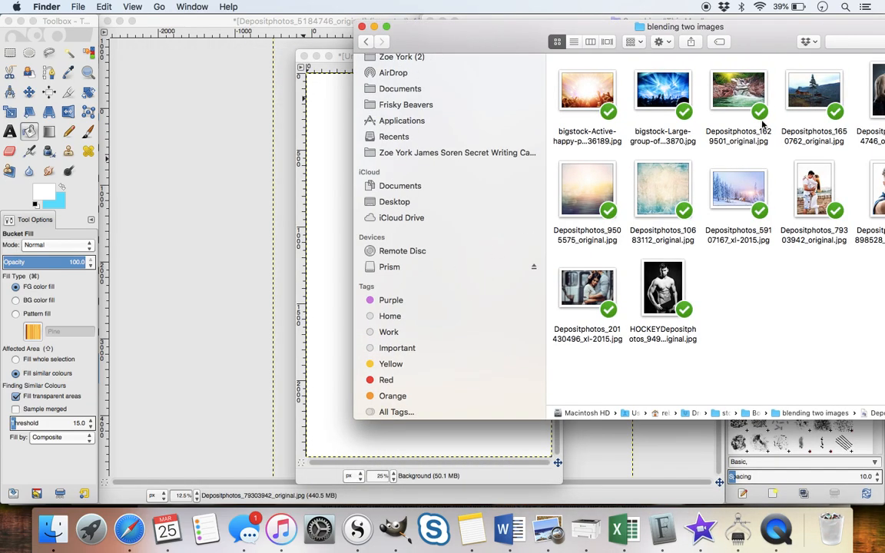
left_click_drag(470, 45, 39, 39)
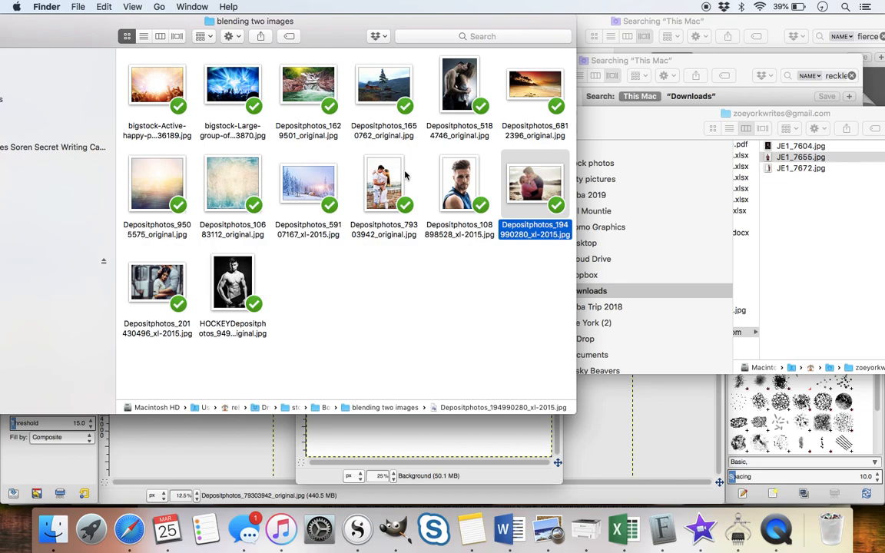
left_click_drag(530, 196, 509, 438)
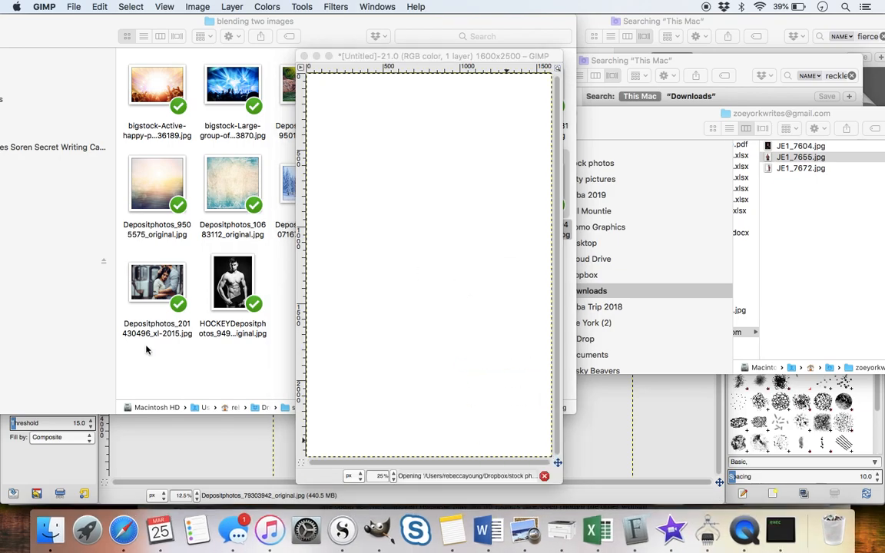
left_click(173, 370)
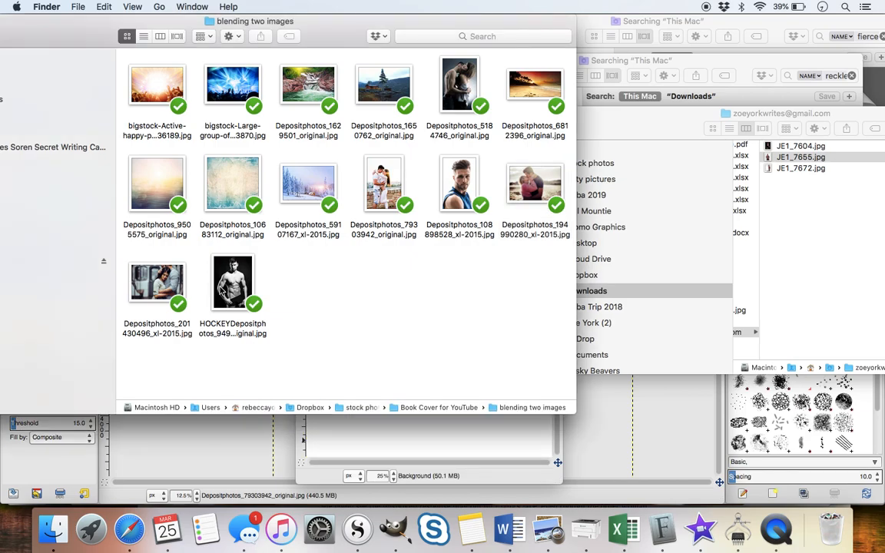
left_click_drag(209, 260, 453, 443)
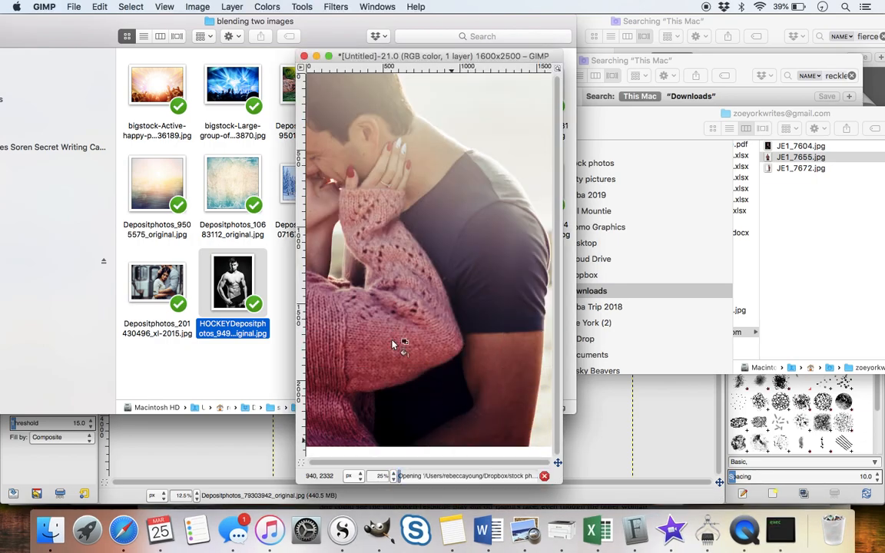
left_click(180, 341)
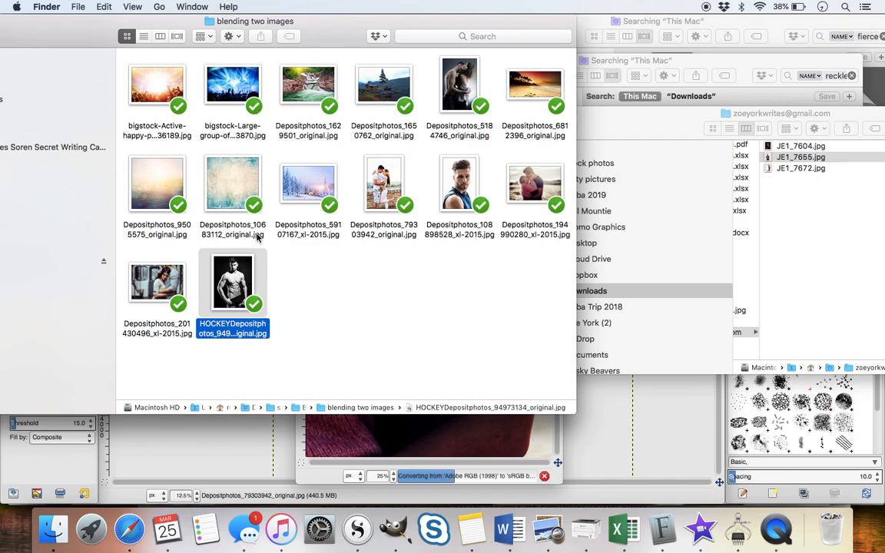
Step: Add Depositphotos_9505575_original.jpg and Depositphotos_201430496_xl-2015.jpg from the photo folder to the new image as layers
left_click(475, 186)
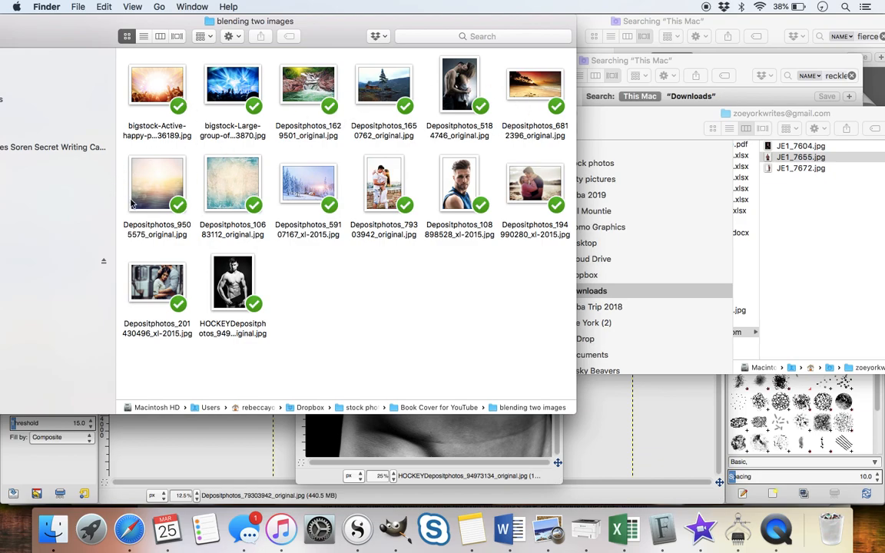
left_click_drag(151, 203, 478, 435)
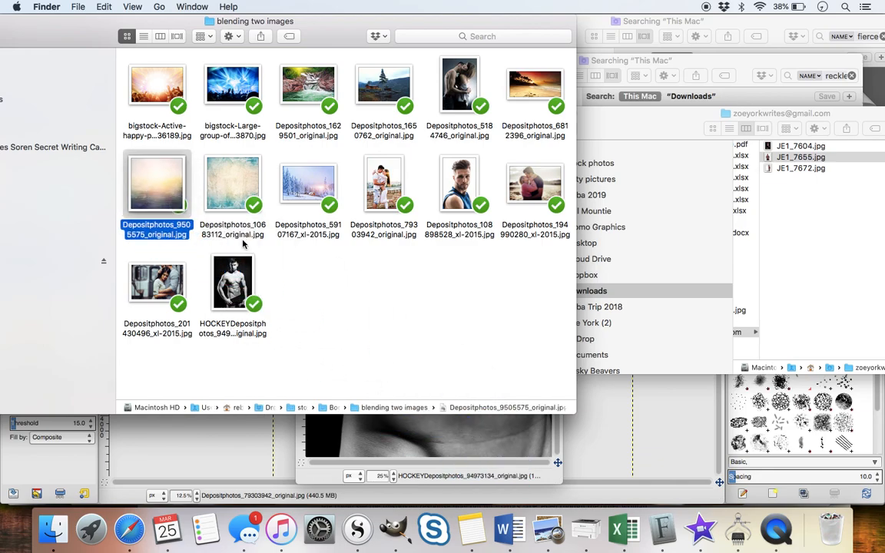
left_click_drag(157, 192, 454, 446)
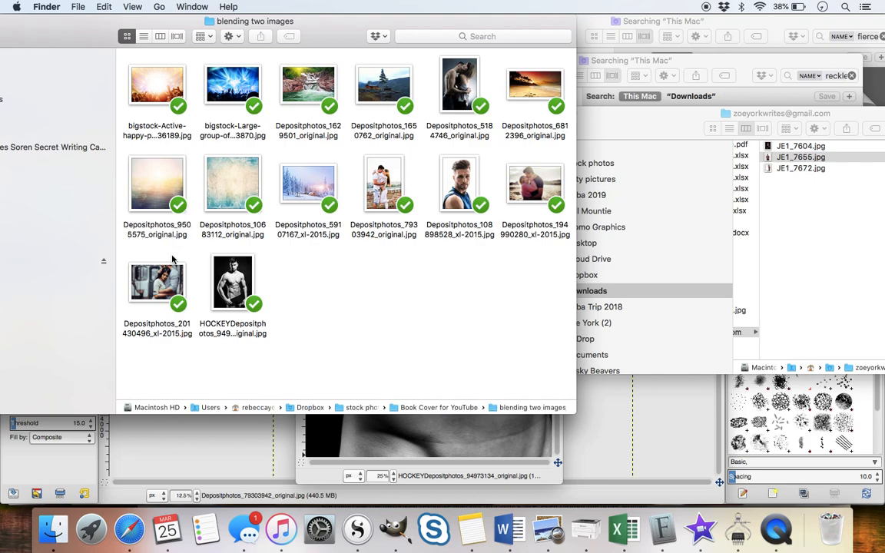
left_click(154, 252)
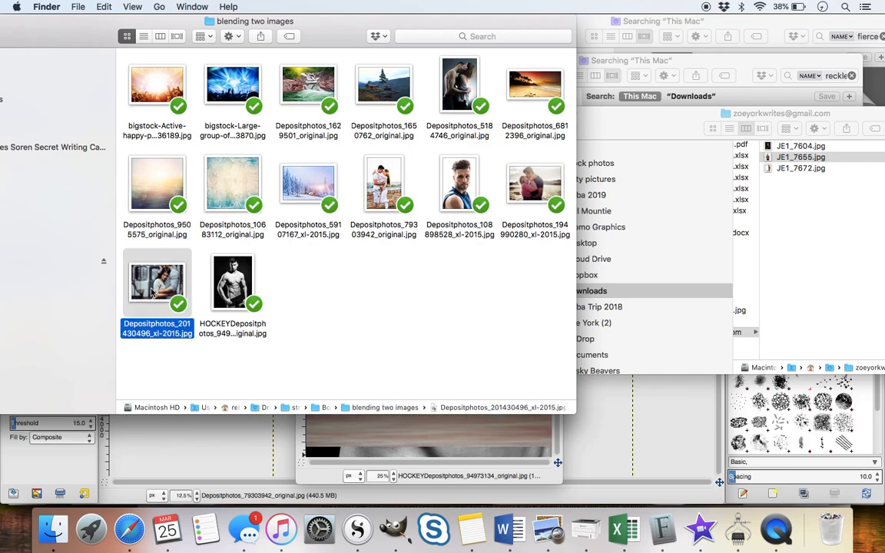
left_click_drag(161, 289, 408, 438)
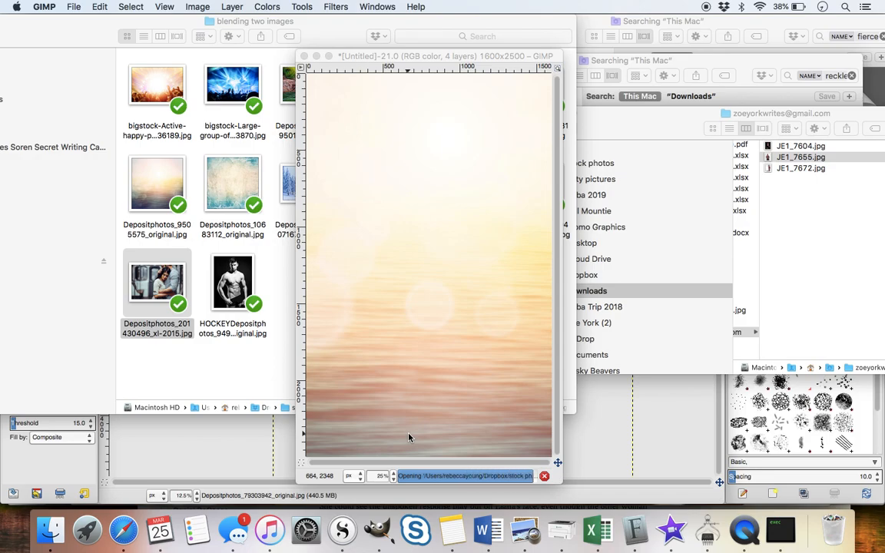
Step: Bring the earlier couple-and-crowd image to the front together with the toolbox and the layers dock
left_click(377, 6)
left_click(406, 106)
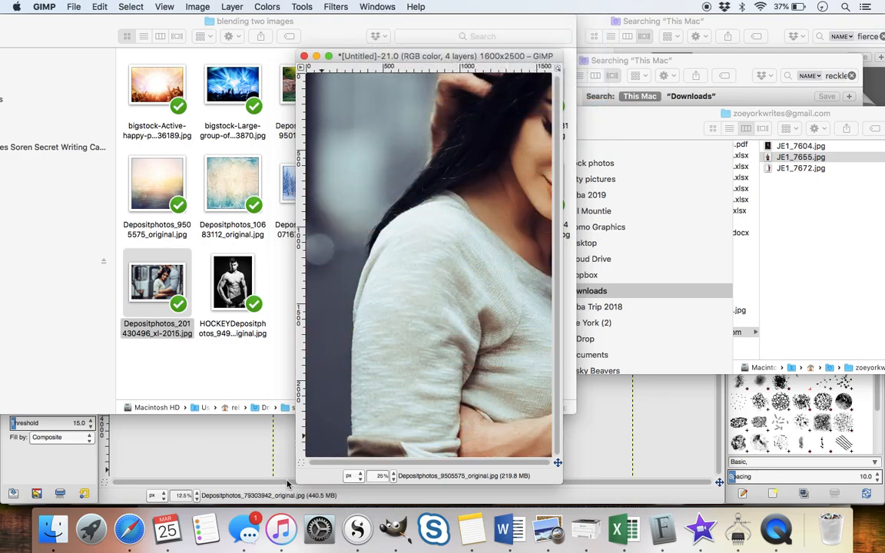
left_click(218, 462)
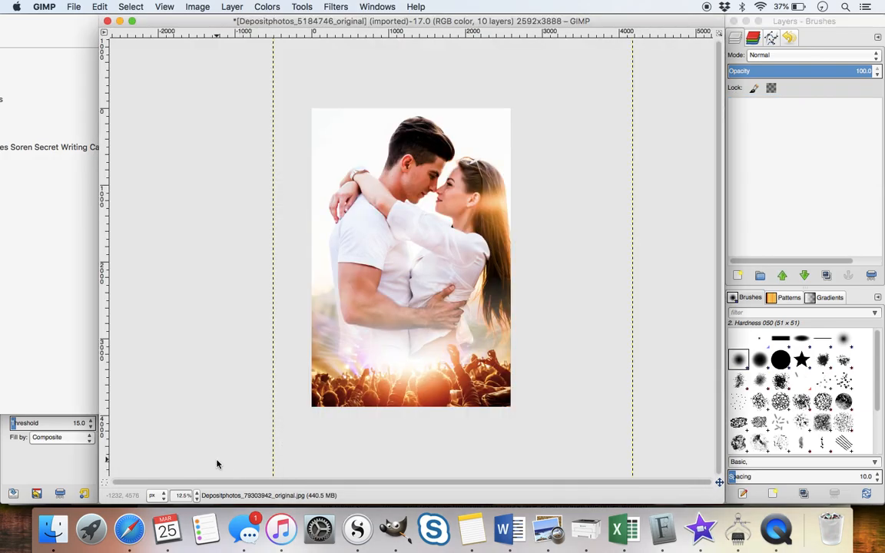
key("super+Tab")
left_click(321, 445)
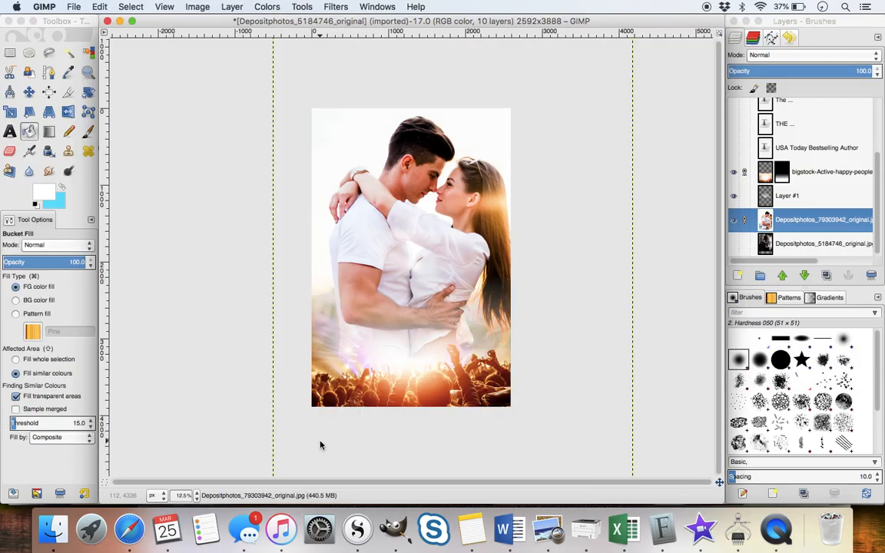
left_click(377, 7)
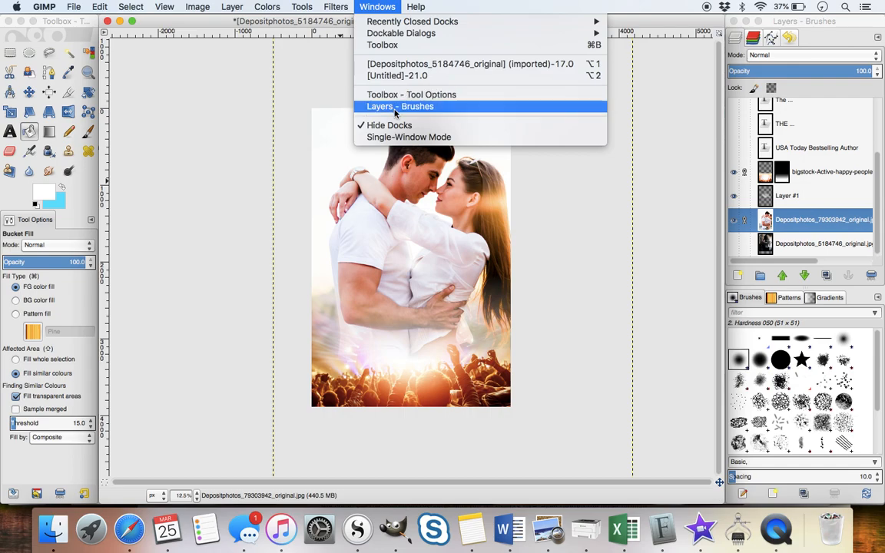
left_click(192, 145)
Step: Close the earlier image, saving it as SOEMTHING.xcf in the "blending two images" folder, and enlarge the new image's window
left_click(108, 21)
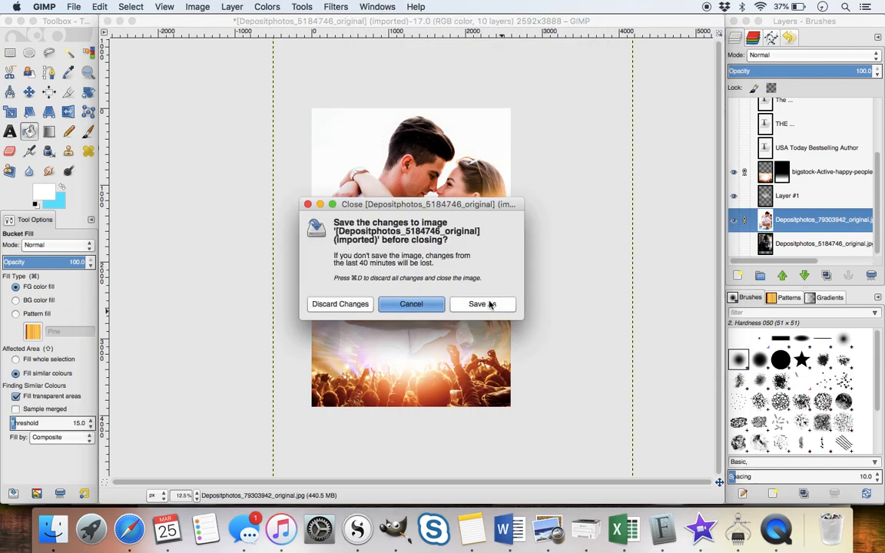
left_click(493, 303)
type("SOEMTHING.xcf")
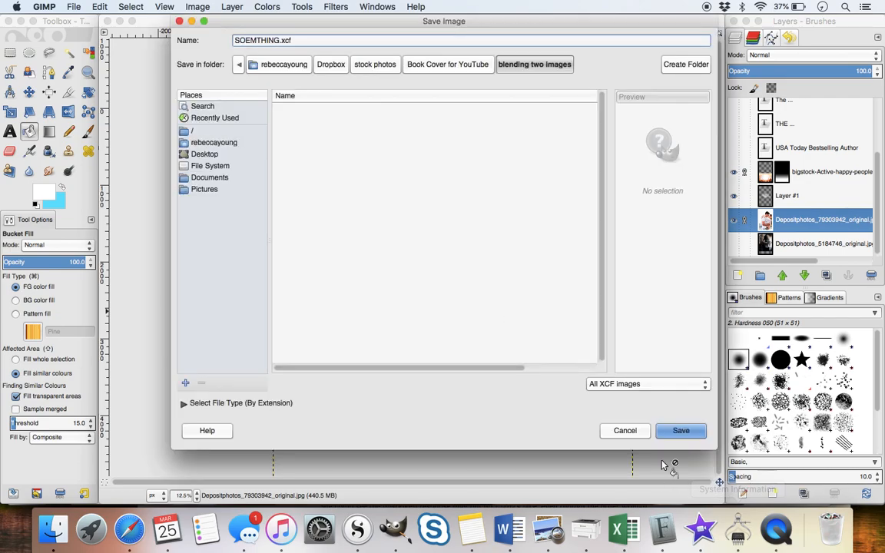
left_click(666, 430)
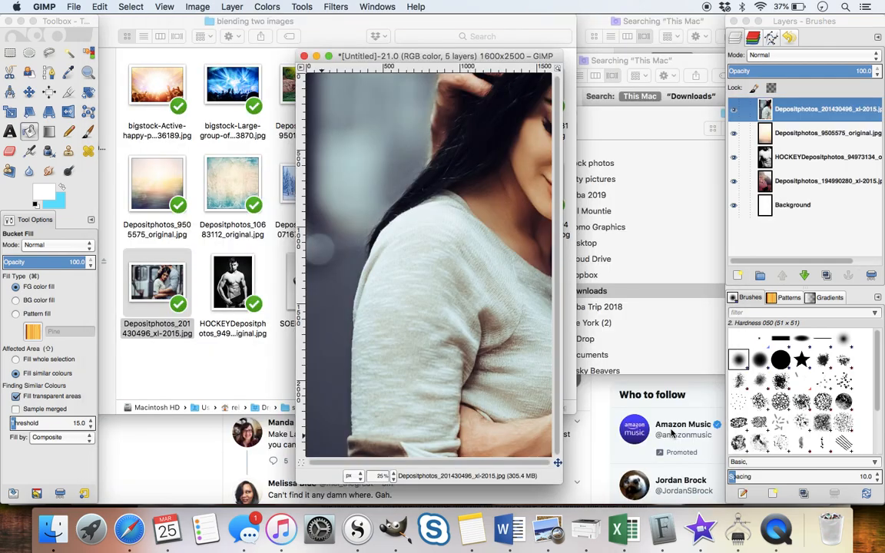
left_click_drag(558, 477, 722, 496)
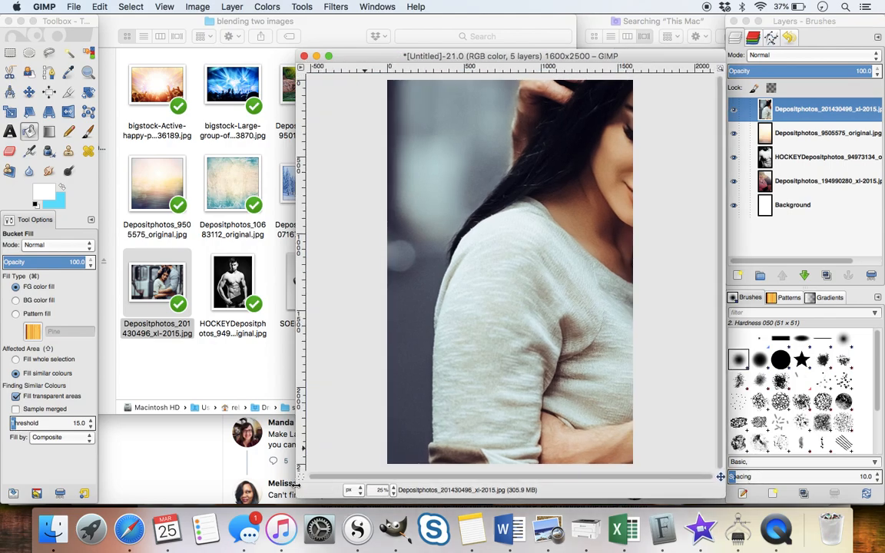
Step: Enlarge the image window to fill the space between the toolbox and the layers dock
left_click_drag(297, 492, 90, 503)
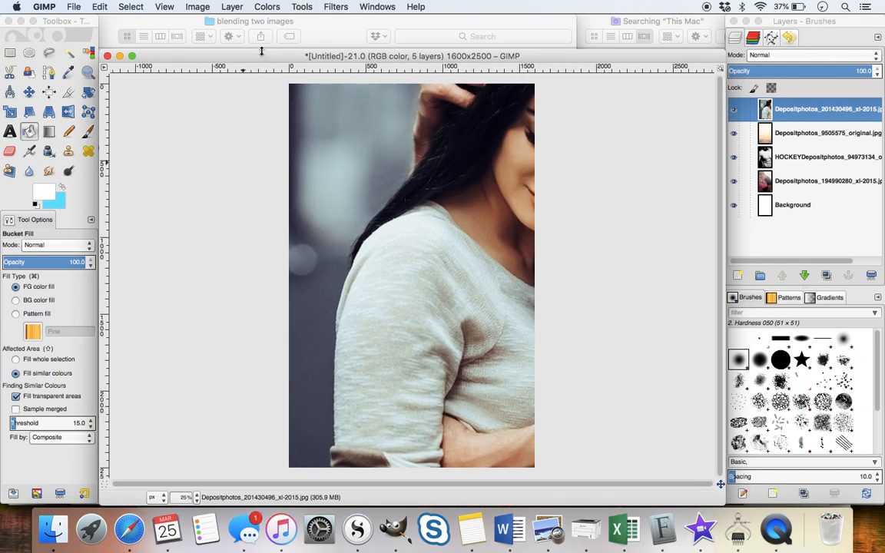
left_click_drag(261, 51, 270, 4)
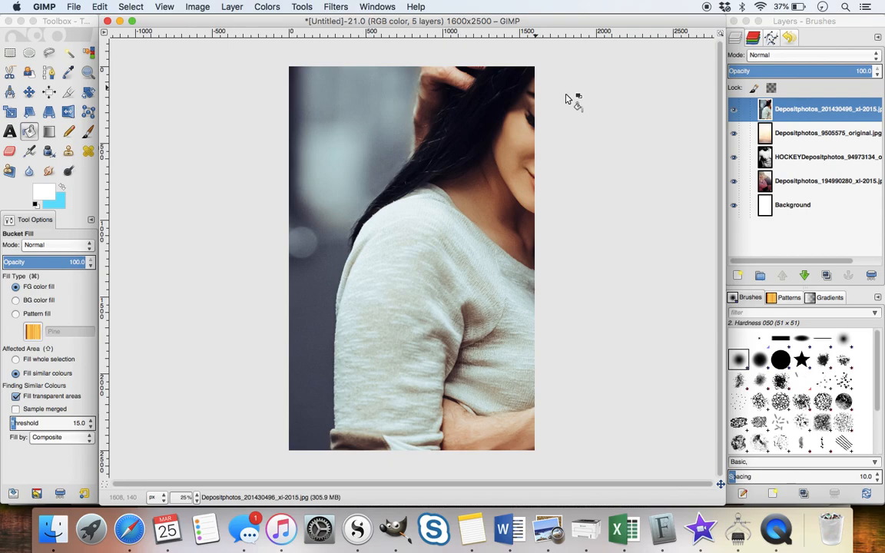
left_click(836, 24)
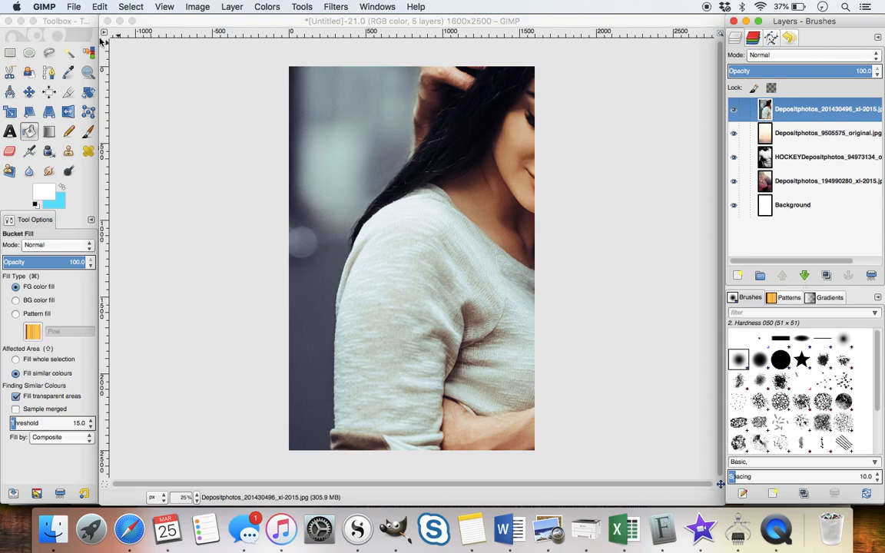
Step: Scale the Depositphotos_201430496_xl-2015.jpg layer proportionally to 4143 x 2765 px and move it so the embracing couple fills the canvas
left_click(10, 112)
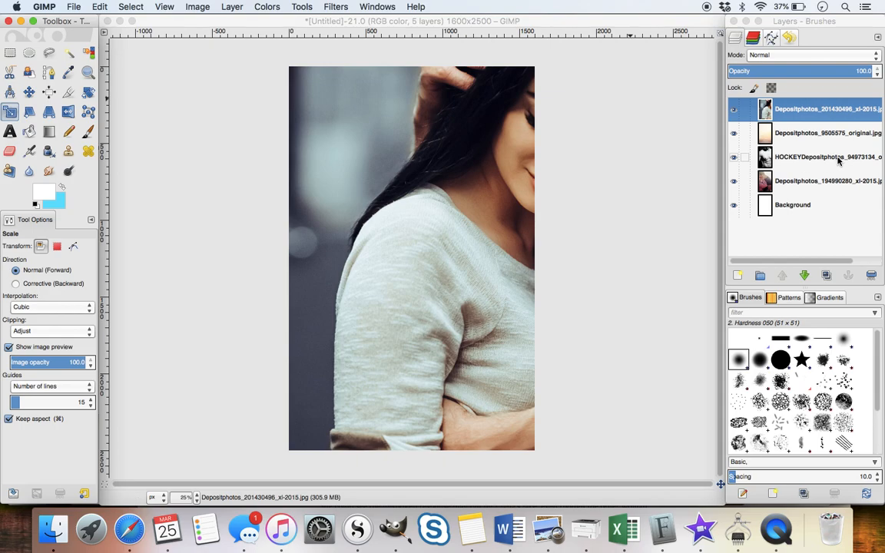
left_click(788, 105)
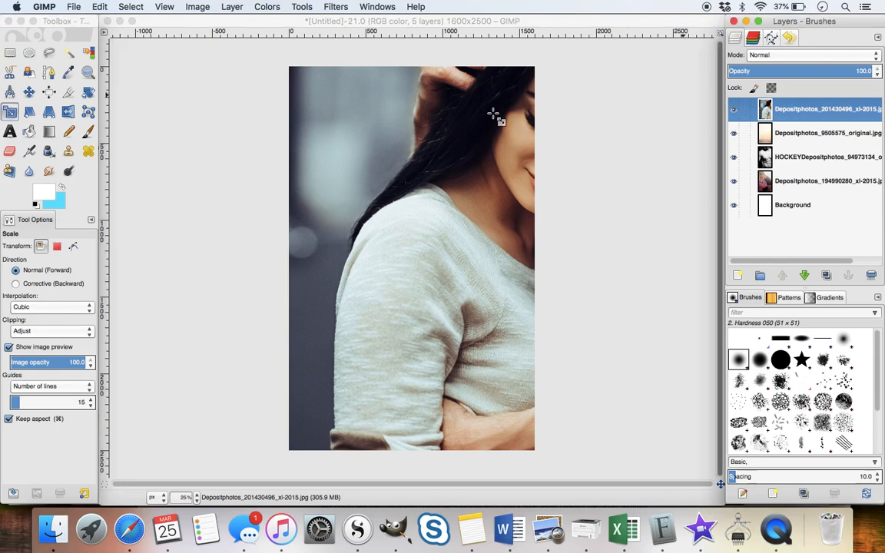
left_click(429, 144)
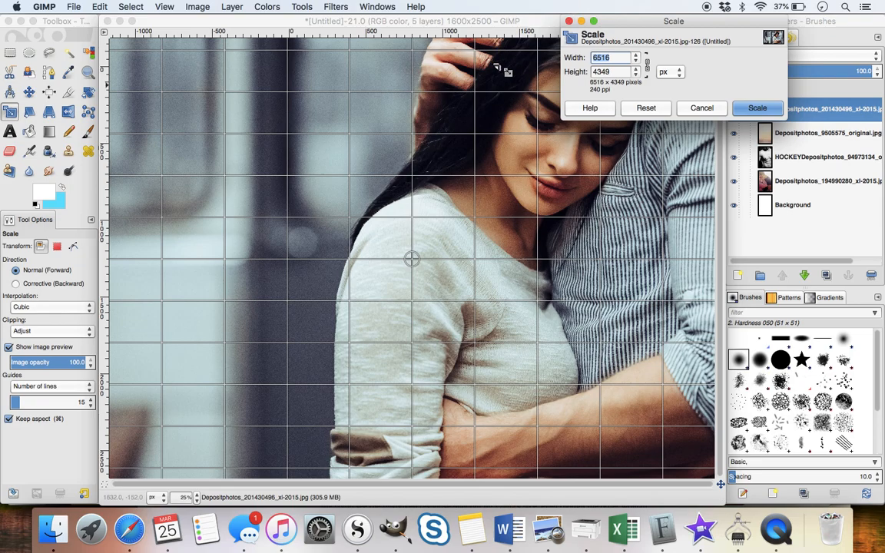
left_click_drag(517, 60, 206, 246)
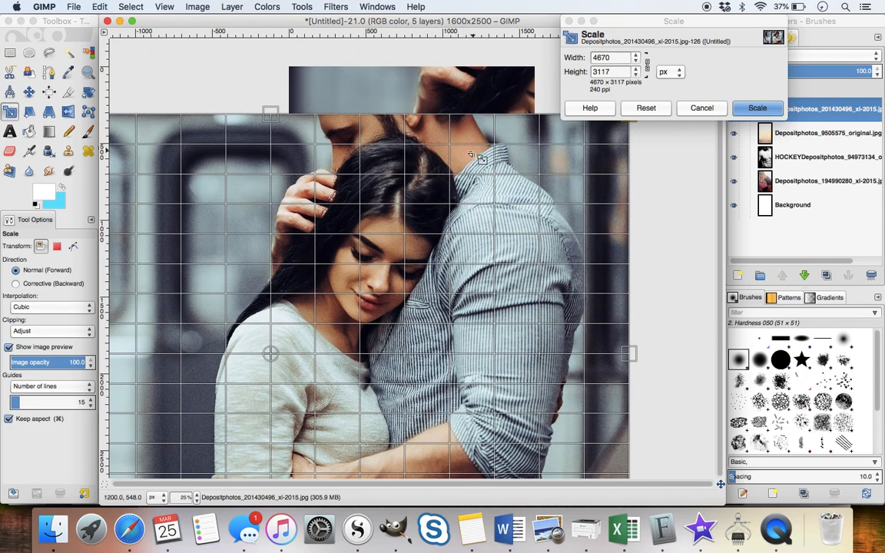
left_click_drag(540, 398, 535, 396)
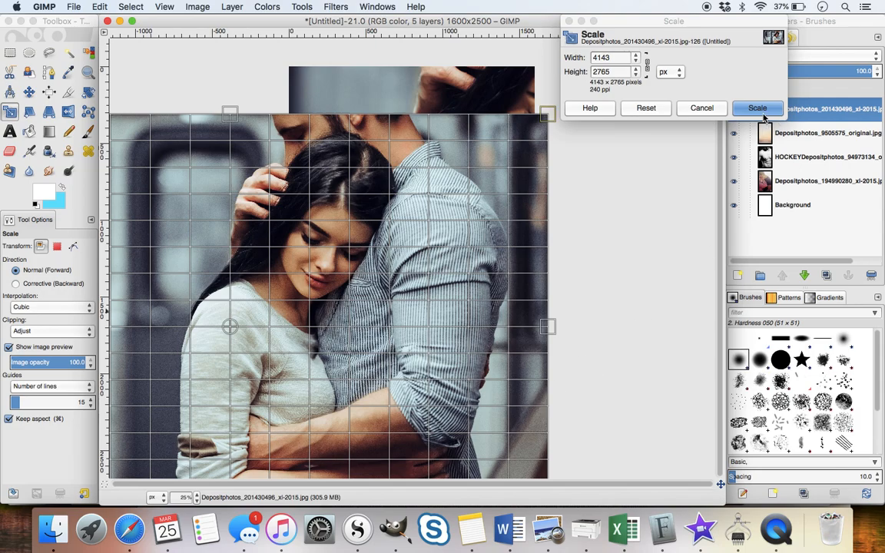
left_click(763, 113)
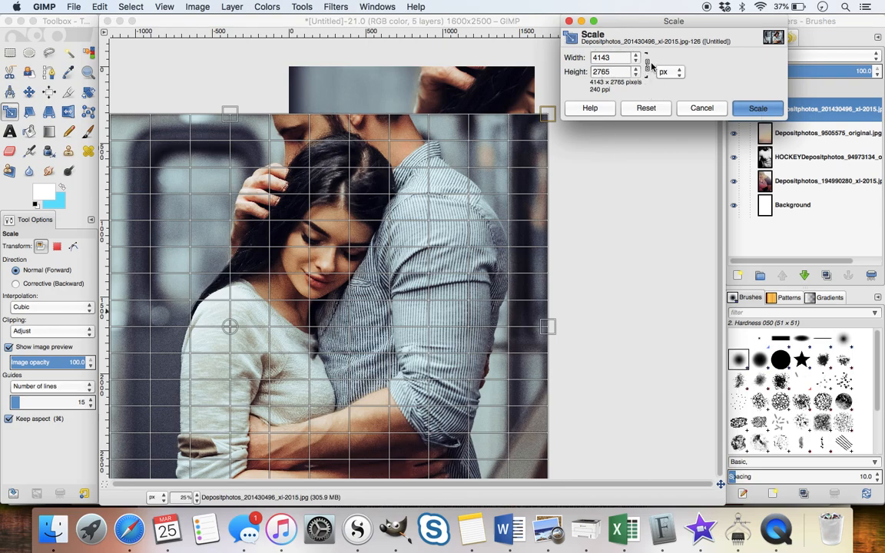
key("Return")
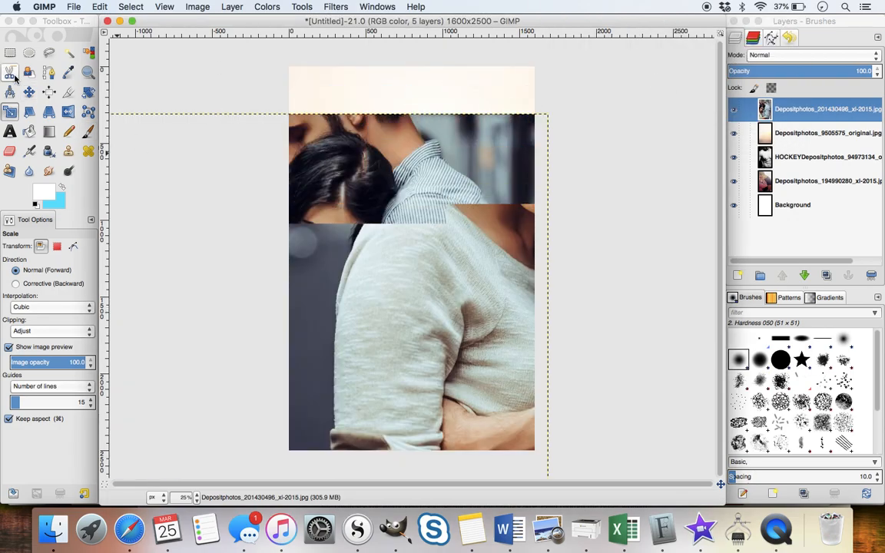
left_click(29, 92)
left_click_drag(395, 221, 449, 168)
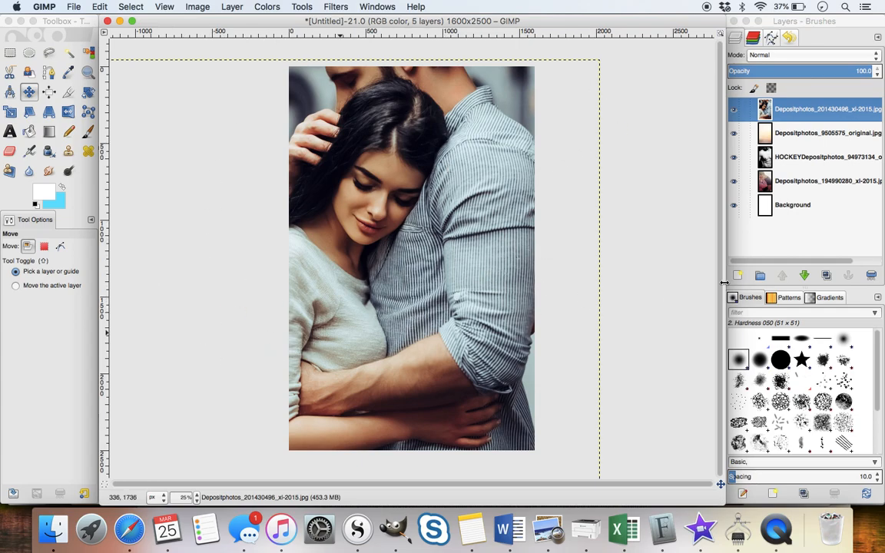
Step: Raise the Depositphotos_9505575_original.jpg layer to the top of the stack and scale it proportionally to 2513 x 2500 px
left_click_drag(785, 134, 747, 105)
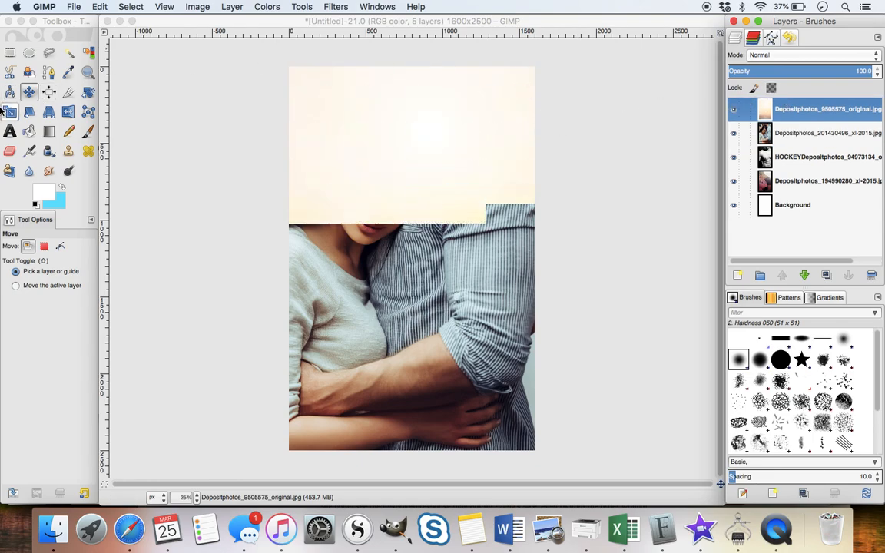
key("shift+s")
left_click(370, 133)
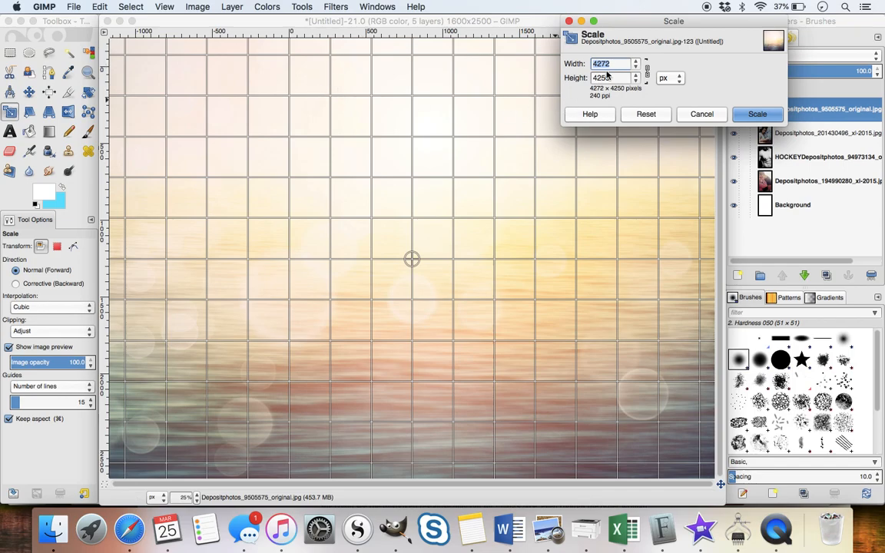
type("1")
key("Tab")
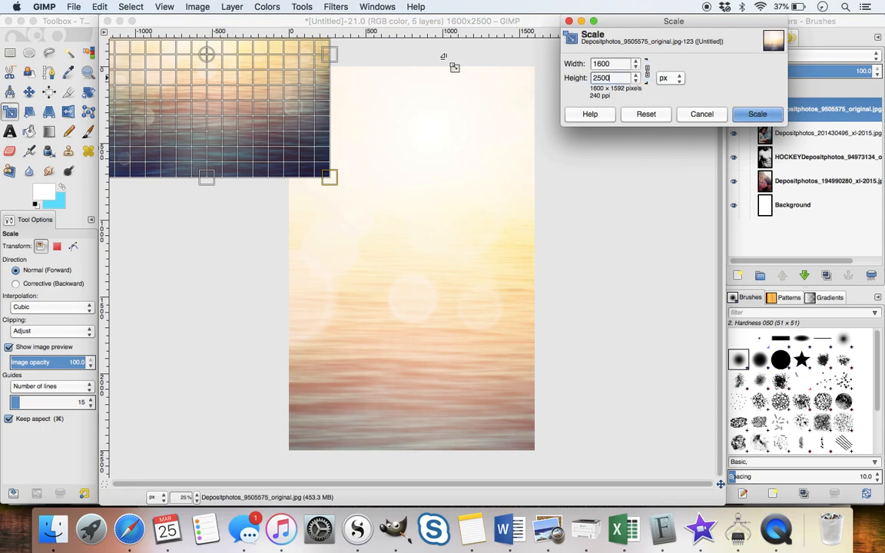
type("2500")
key("Tab")
left_click(751, 119)
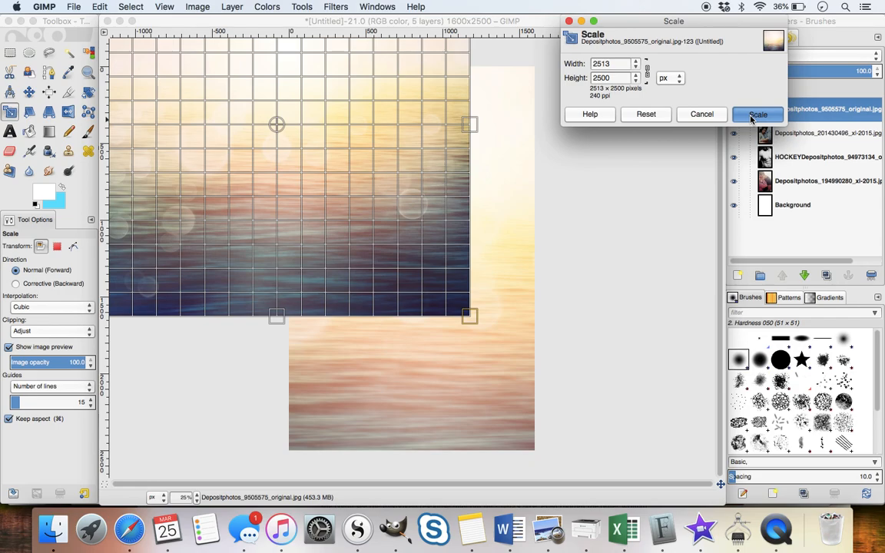
left_click(755, 114)
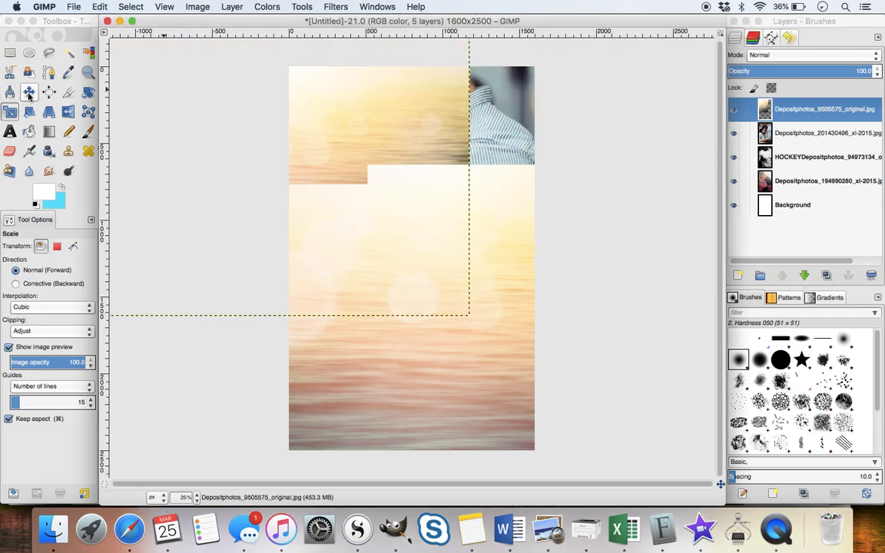
Step: Move the sunset-over-water layer to cover the whole canvas and set its blend mode to Overlay
left_click(28, 92)
left_click_drag(322, 150, 427, 284)
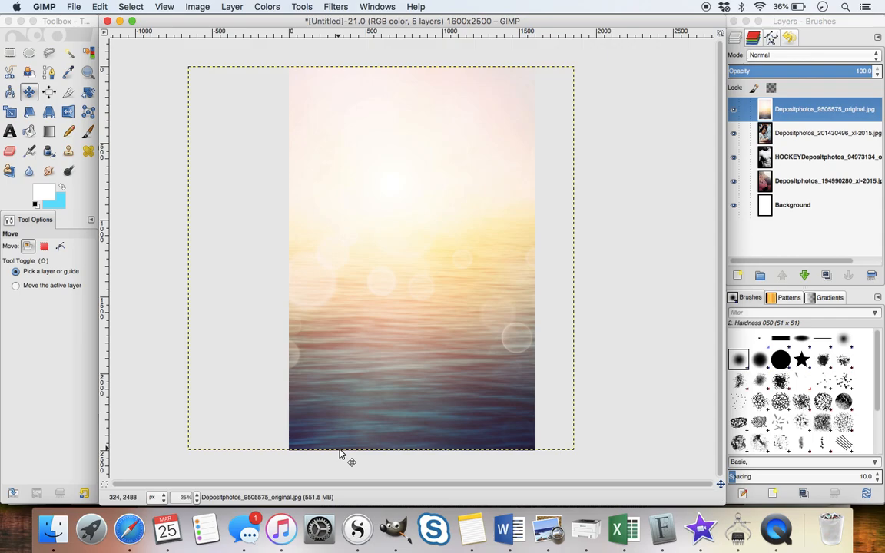
left_click(781, 57)
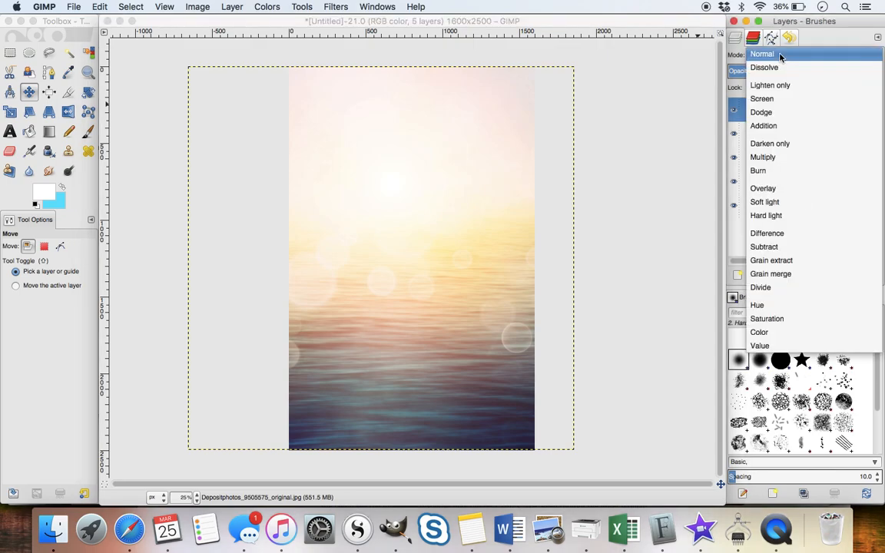
left_click(795, 189)
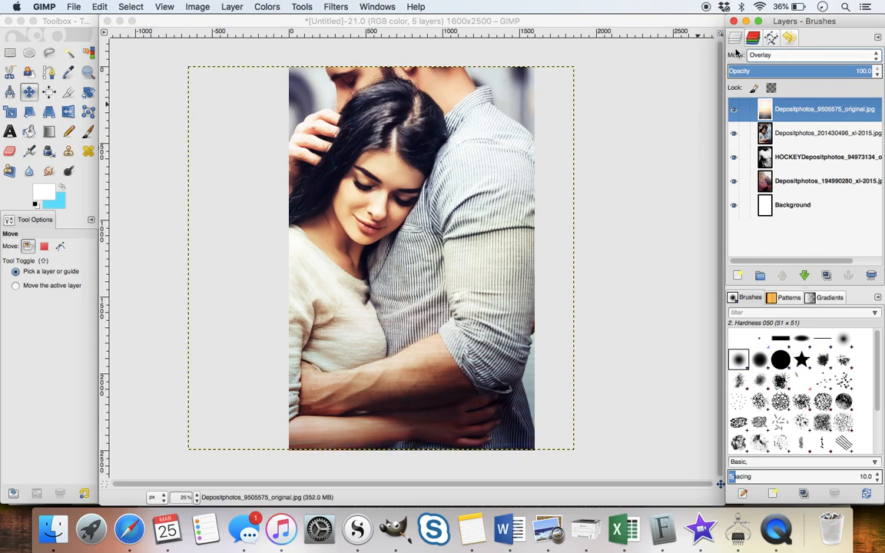
Step: Hide and reshow the sunset overlay layer to compare its effect, and duplicate that layer
left_click(735, 113)
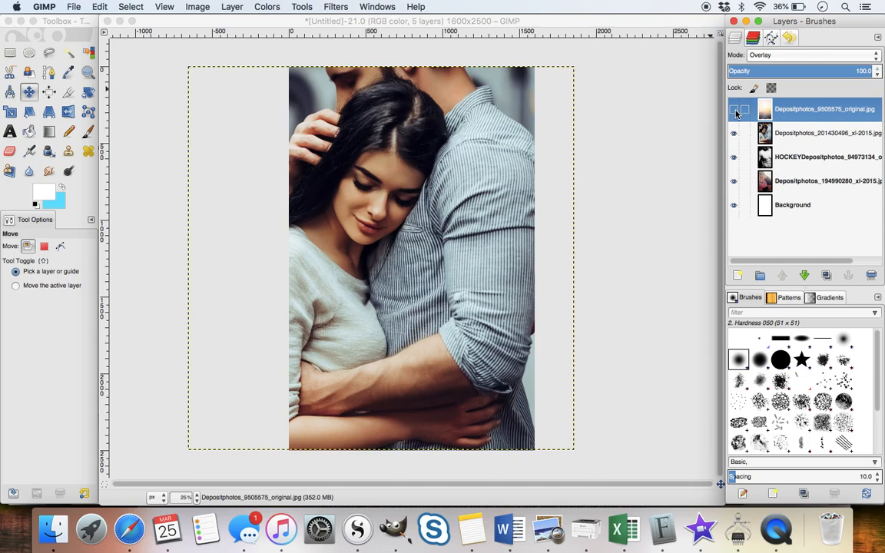
left_click(734, 109)
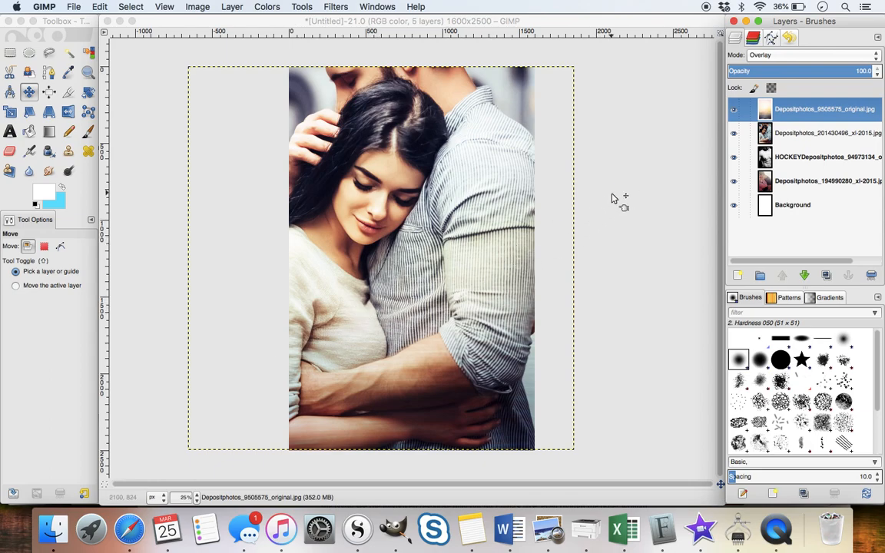
right_click(826, 109)
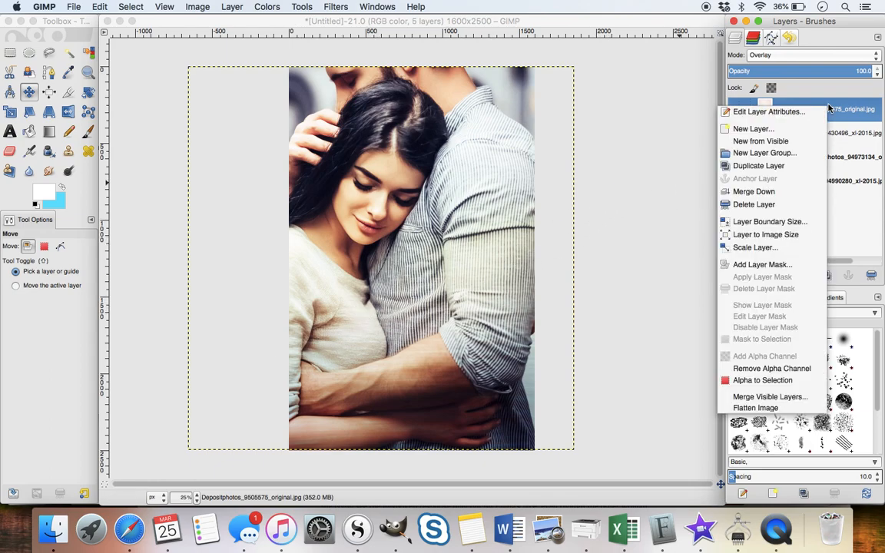
left_click(792, 166)
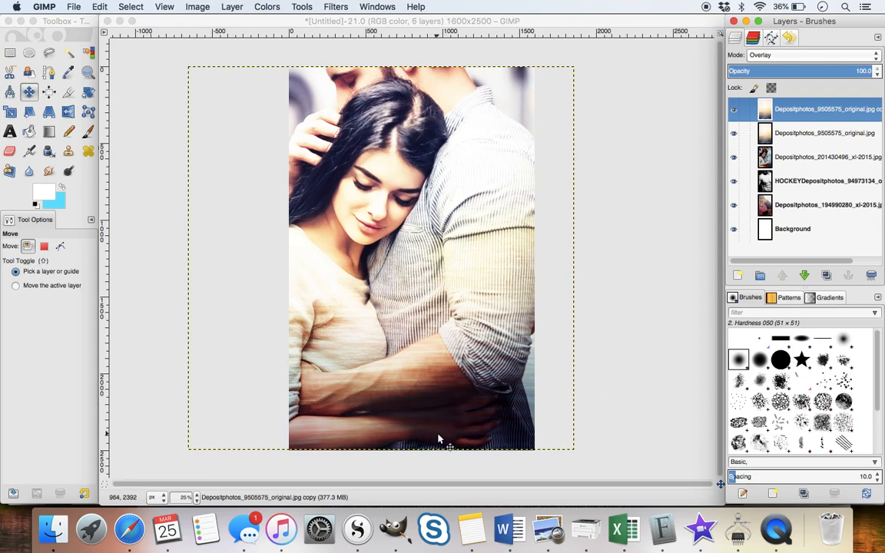
Step: Scale the Depositphotos_201430496_xl-2015.jpg couple layer down proportionally to 3885 x 2593 px
left_click(800, 156)
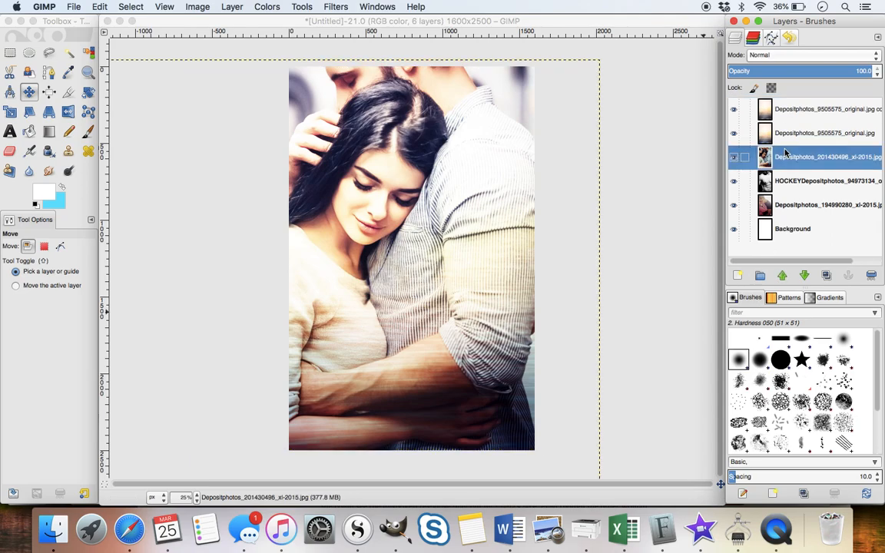
key("shift+s")
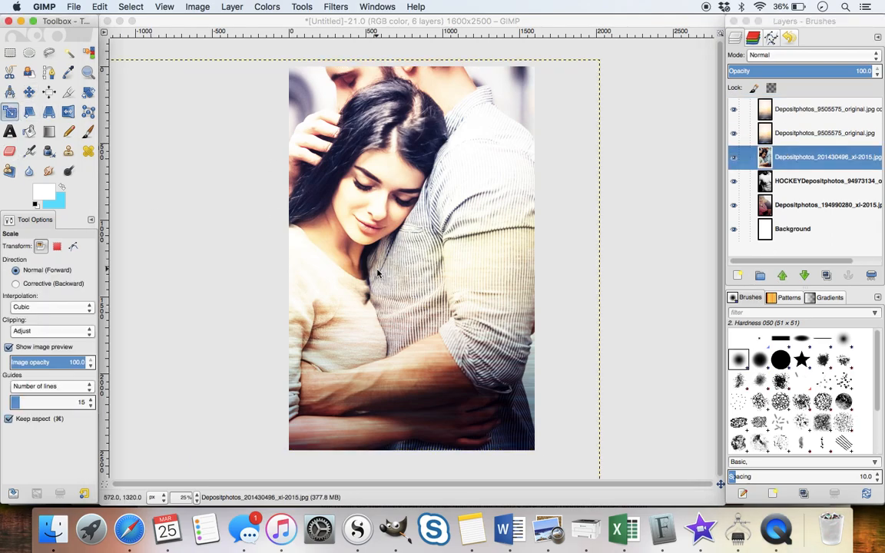
left_click(339, 241)
left_click(203, 446)
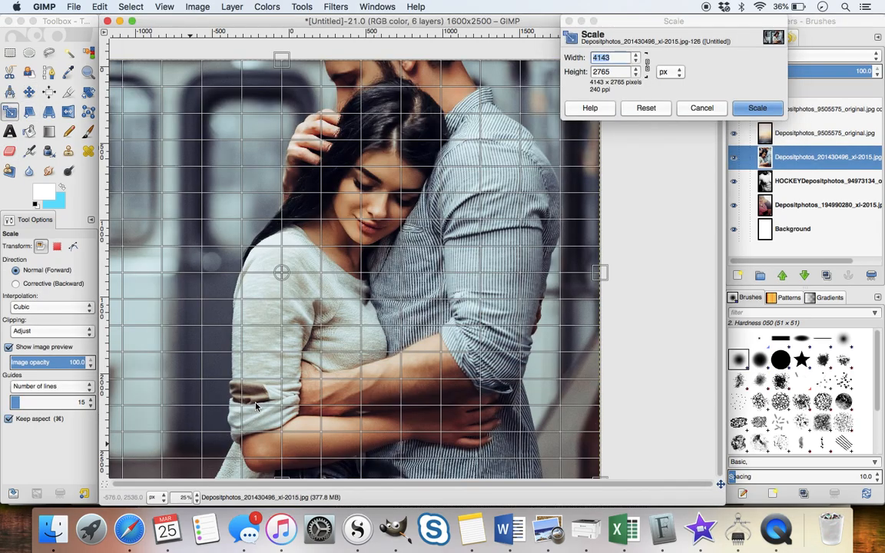
left_click_drag(256, 408, 219, 394)
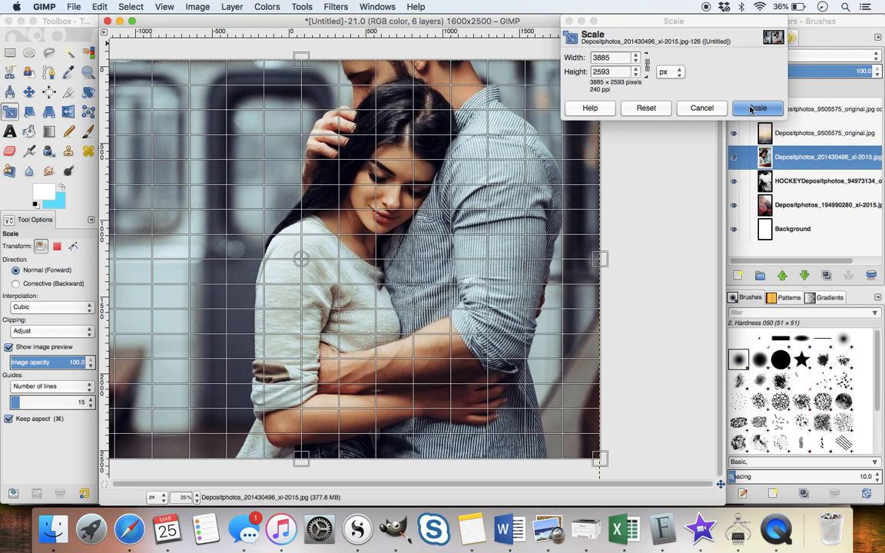
left_click(753, 108)
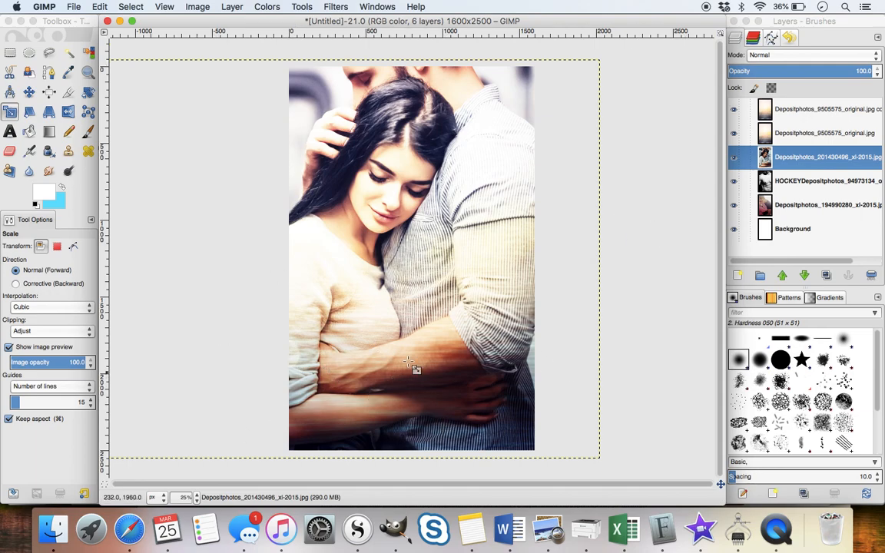
Step: Add a new transparent 1600 x 2500 px layer directly above the couple photo layer
left_click(805, 161)
left_click(737, 275)
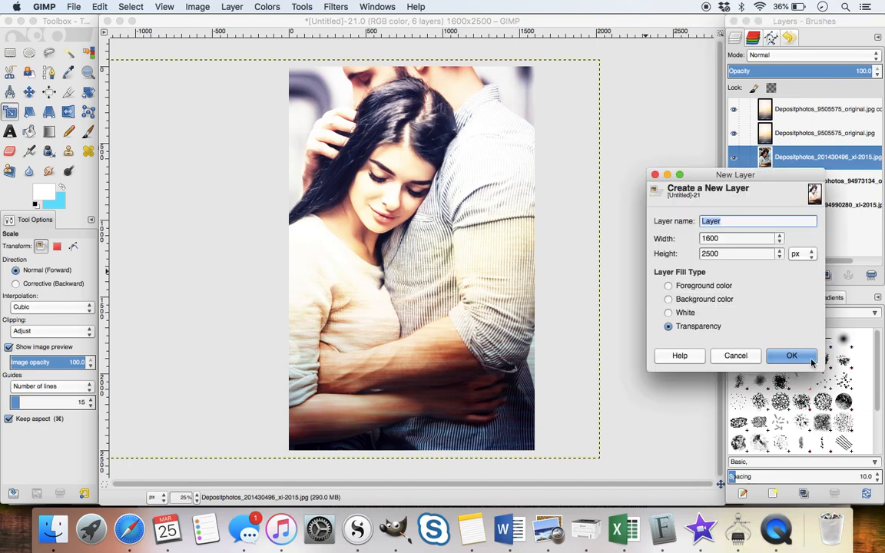
key("Return")
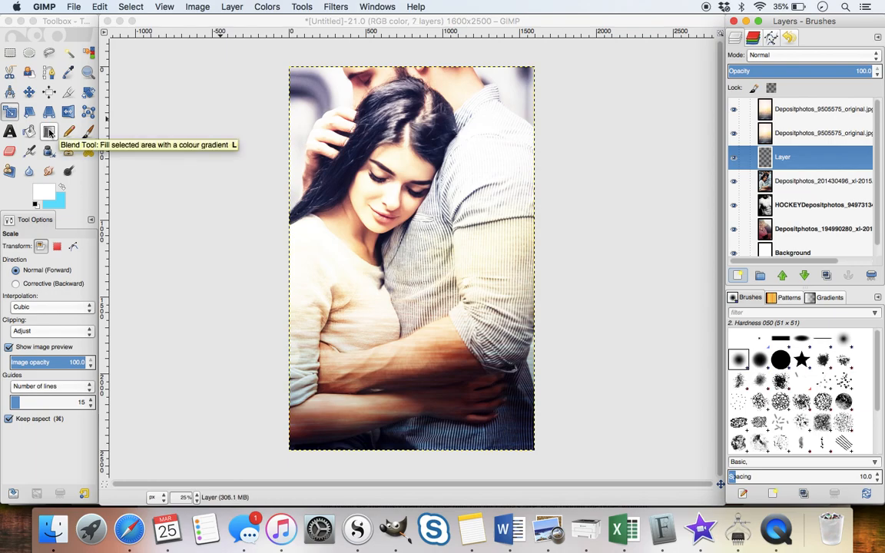
Step: Fill the new layer with a linear black FG to Transparent gradient rising about 620 px from the canvas's bottom edge
left_click(49, 132)
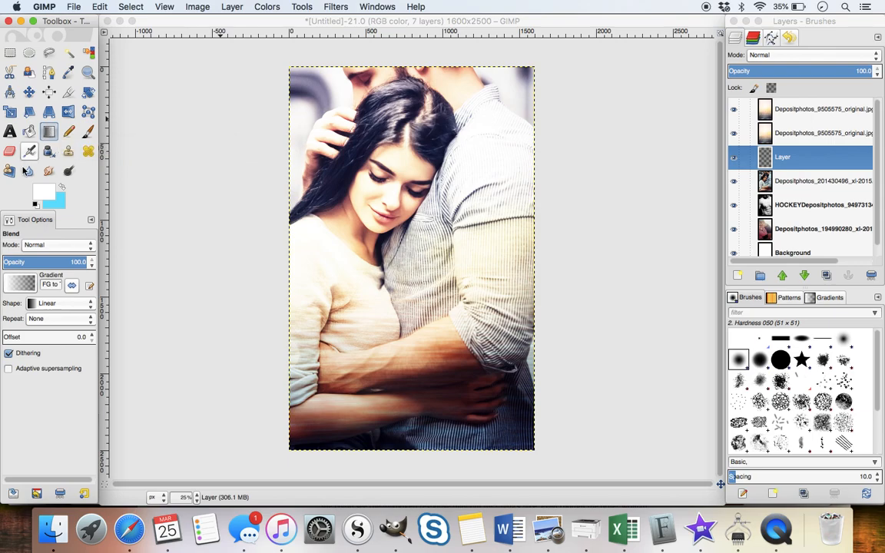
left_click(36, 204)
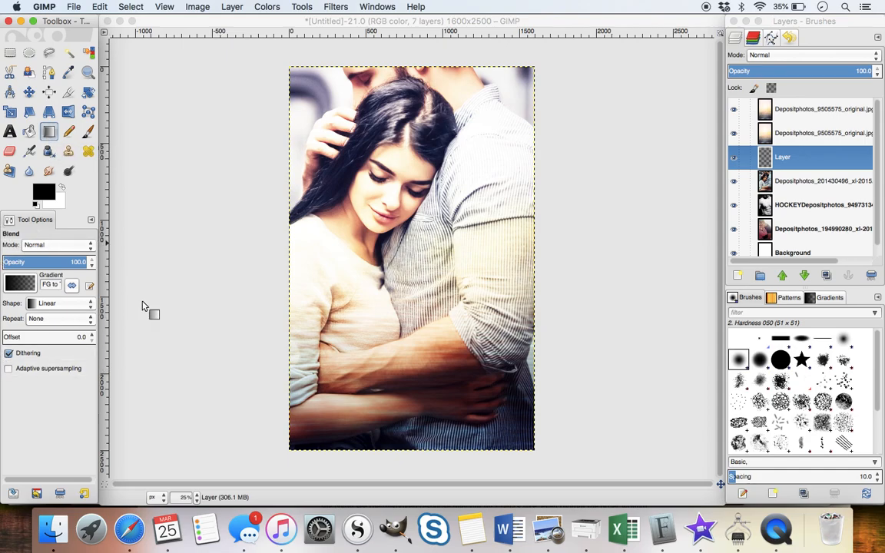
left_click(26, 285)
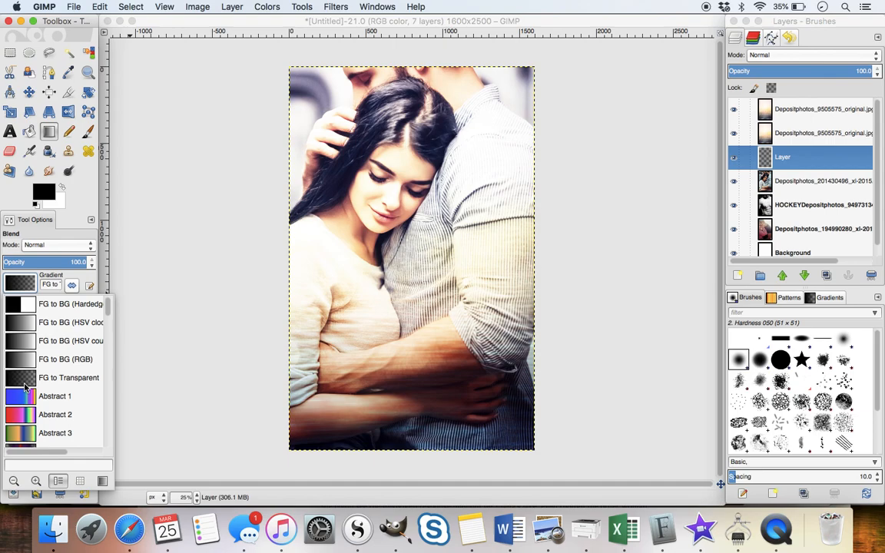
left_click(31, 212)
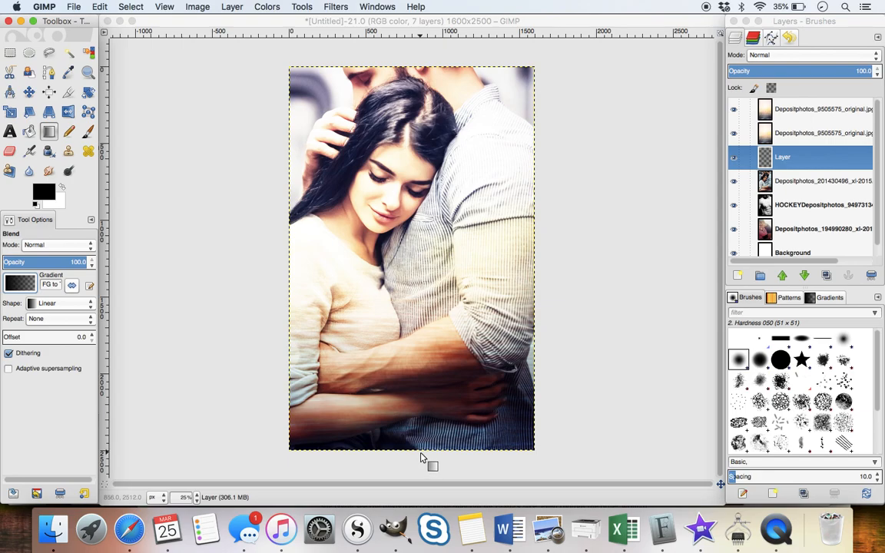
left_click_drag(421, 452, 412, 364)
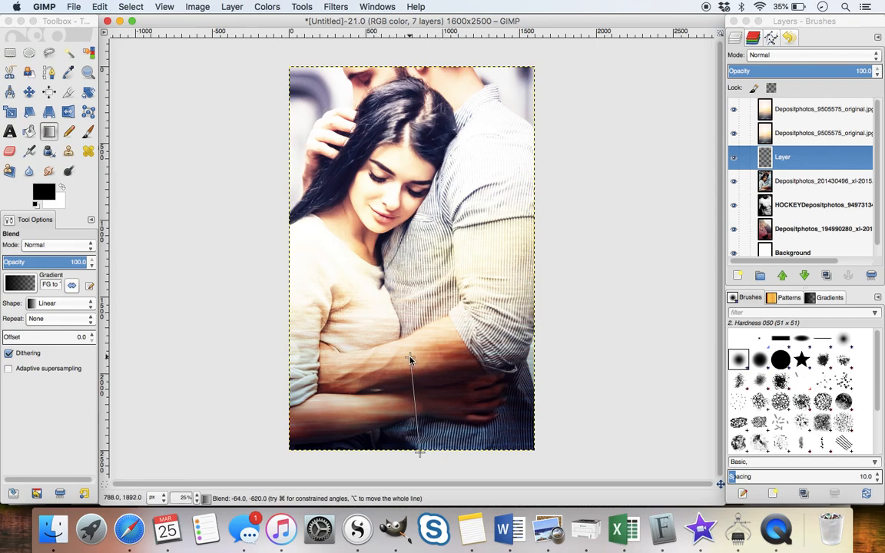
left_click_drag(410, 360, 411, 363)
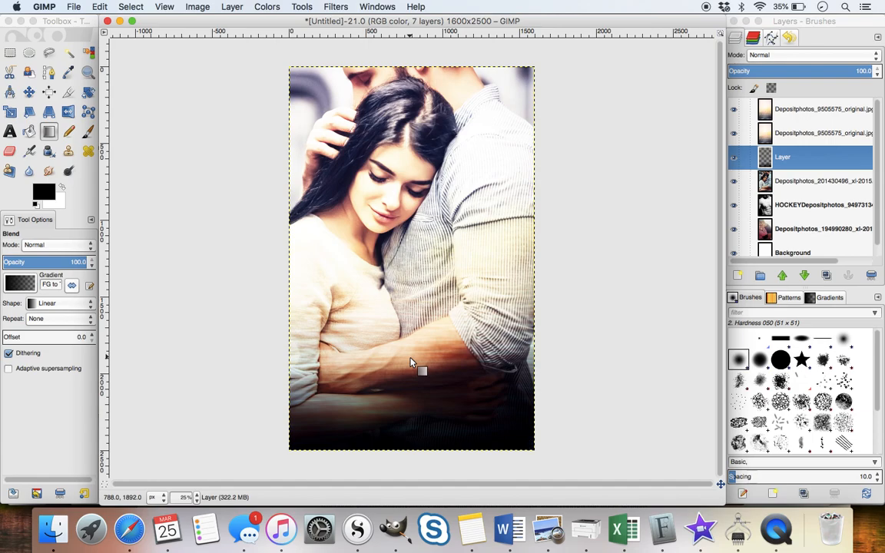
Step: Add the author's name as text over the dark gradient near the cover's bottom edge and color it white (ffffff)
left_click(28, 92)
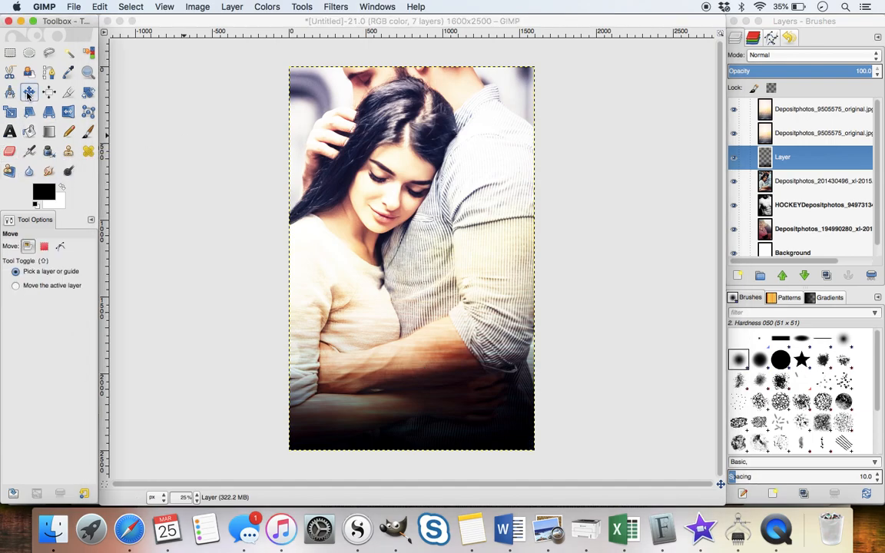
left_click(10, 130)
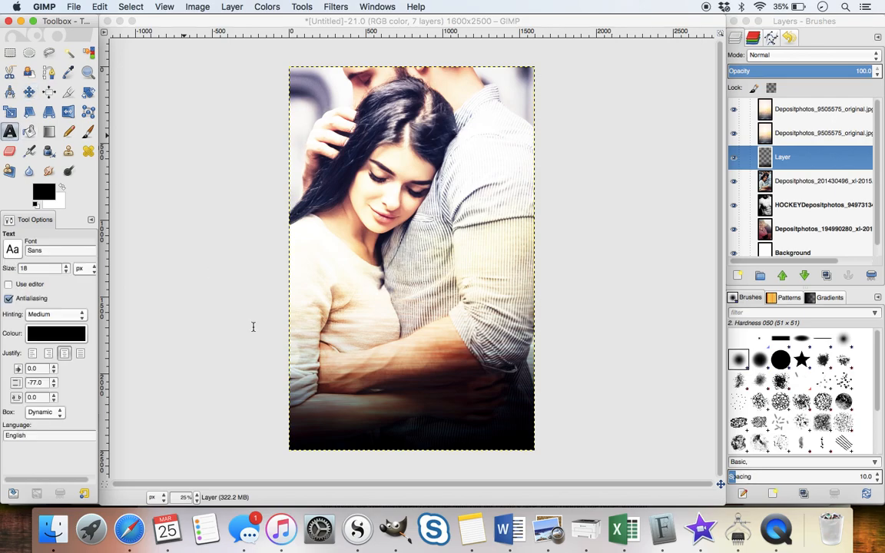
left_click(334, 422)
type("ainsley booth")
triple_click(341, 431)
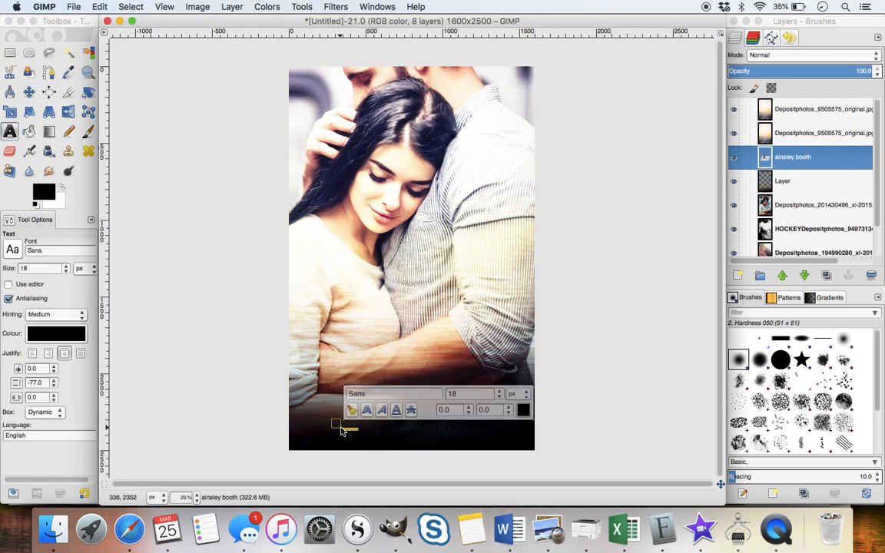
left_click(524, 410)
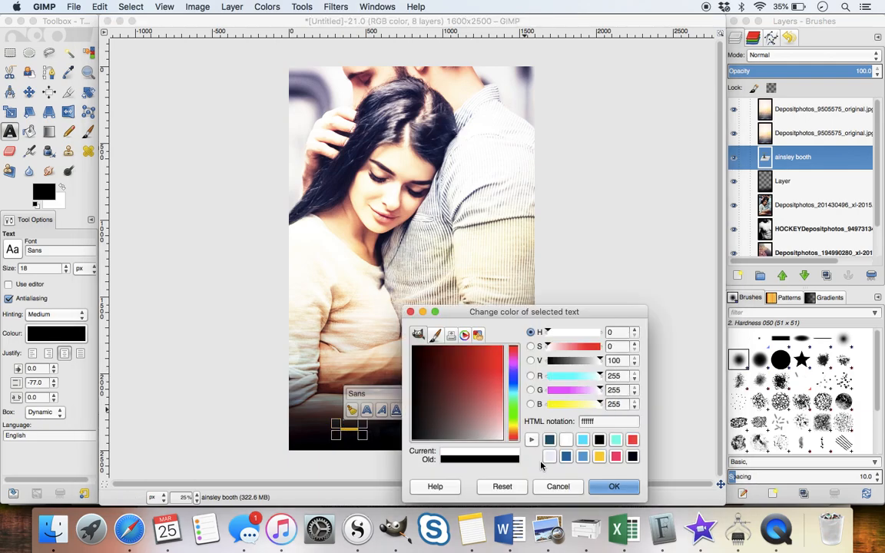
left_click(614, 486)
Step: Set the author name text to the Avenir Next font at a size of 146 px
left_click_drag(396, 395, 284, 382)
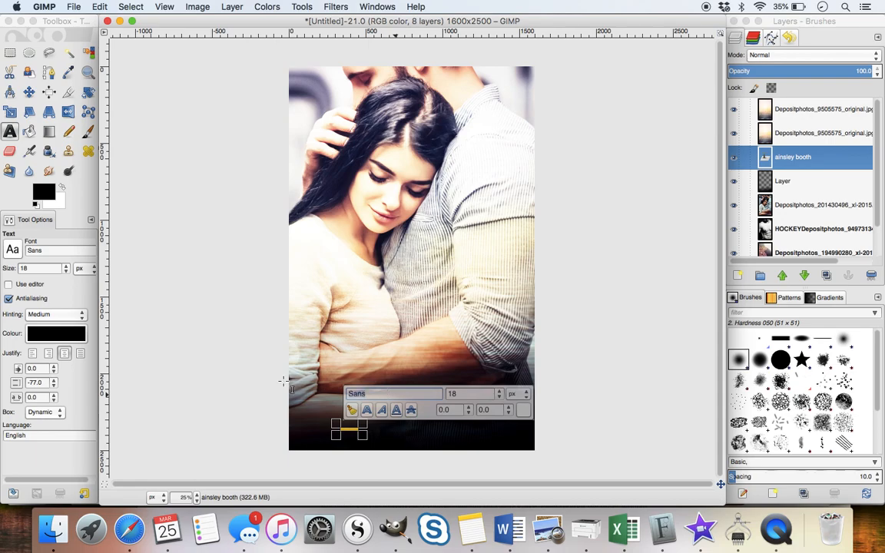
type("Avenir")
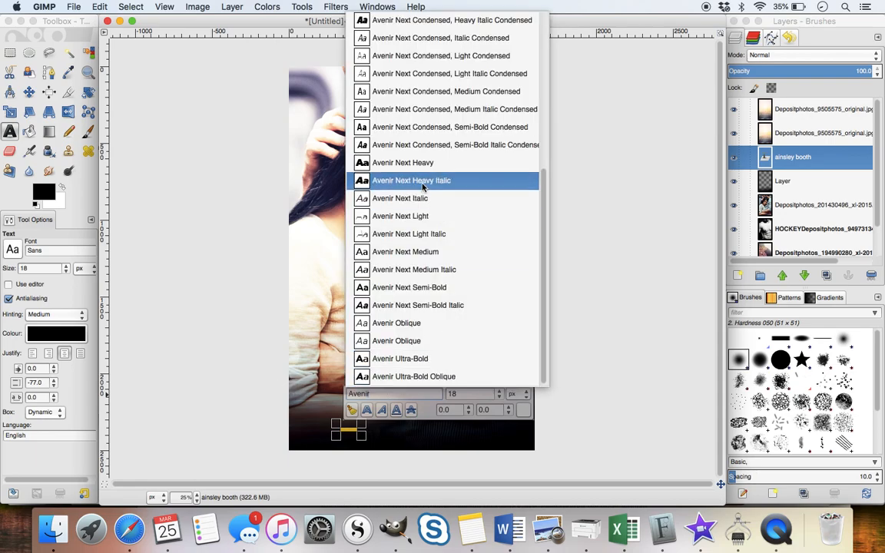
scroll(422, 186, "up", 5)
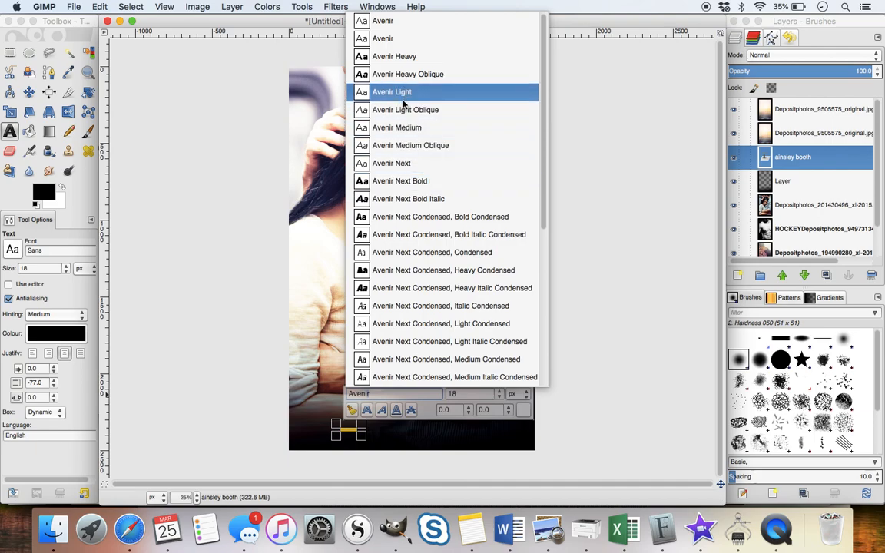
left_click(391, 165)
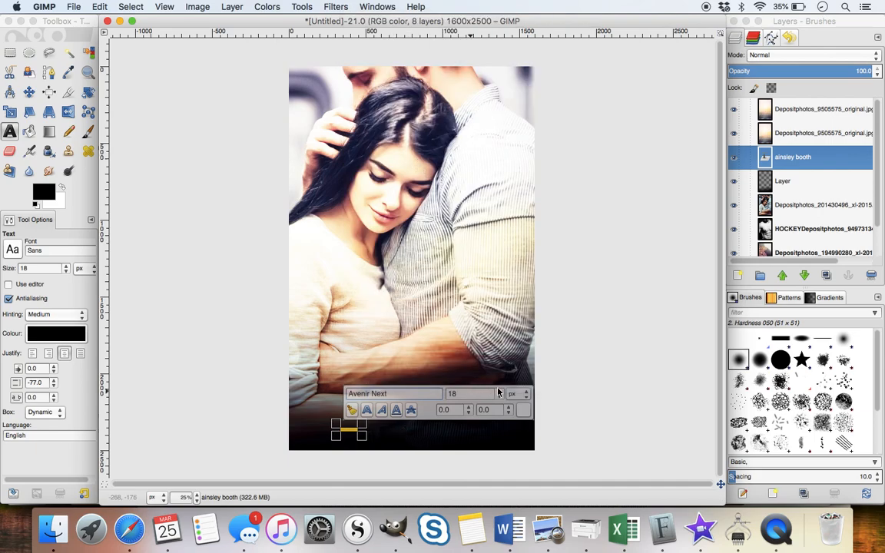
type("146")
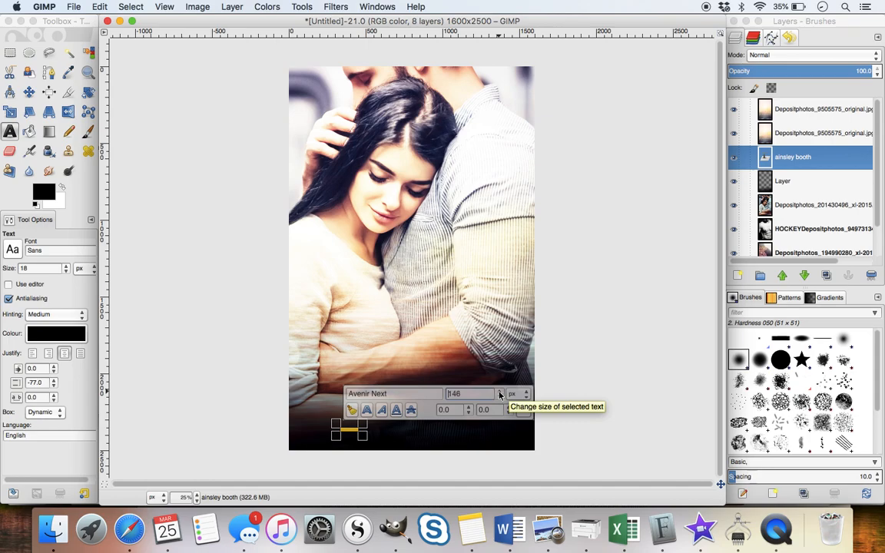
key("Return")
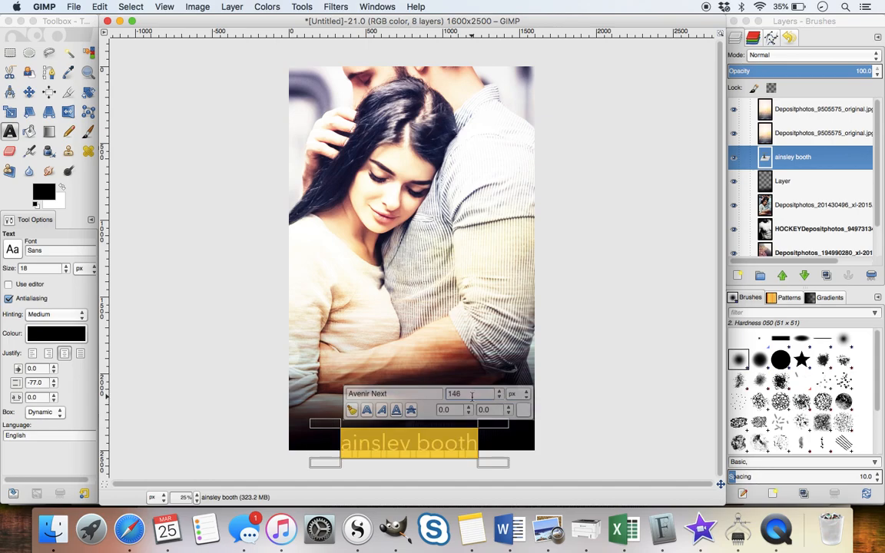
Step: Enlarge the author name text further and widen the spacing between its letters
left_click_drag(475, 394, 386, 378)
key("Return")
left_click(509, 407)
left_click(509, 408)
left_click(510, 407)
left_click(510, 407)
left_click(510, 407)
left_click(510, 407)
left_click(510, 408)
left_click(509, 407)
left_click(509, 408)
Step: Place a vertical guide at 800 px, along the horizontal center of the cover
left_click(29, 91)
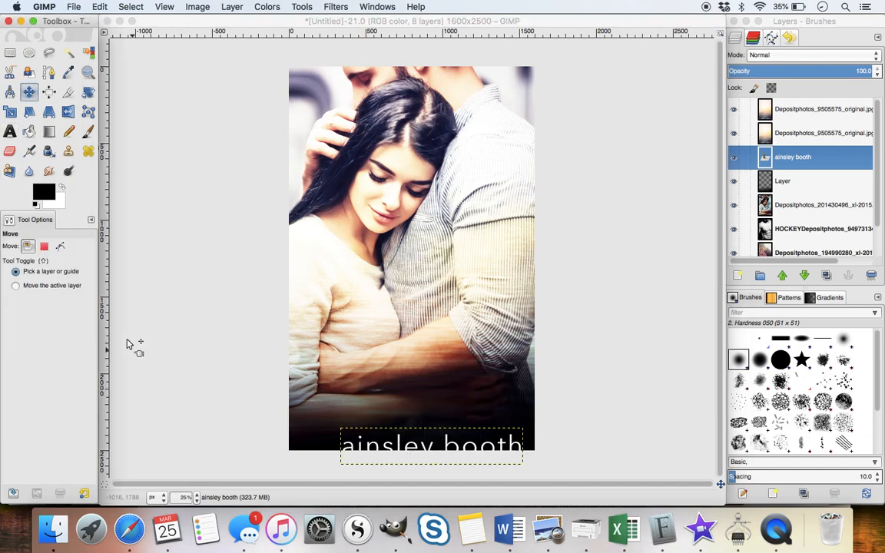
left_click(276, 297)
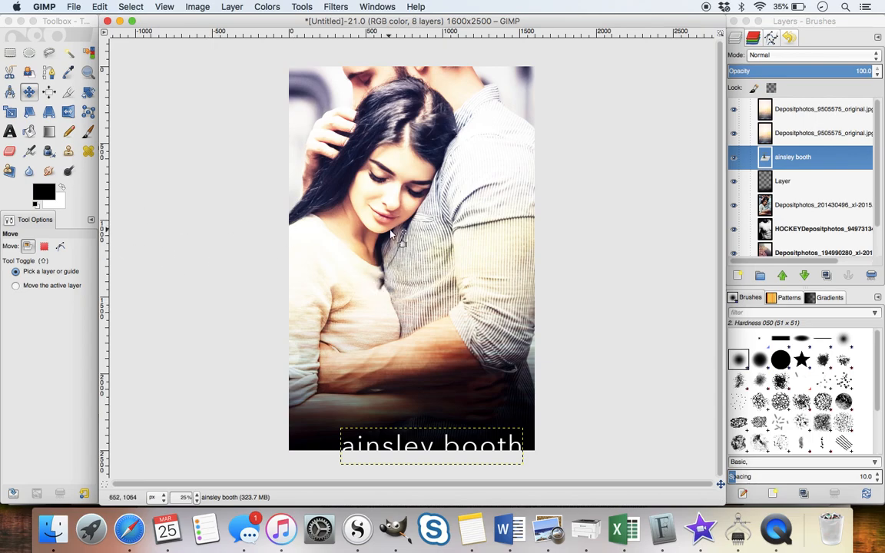
left_click(162, 6)
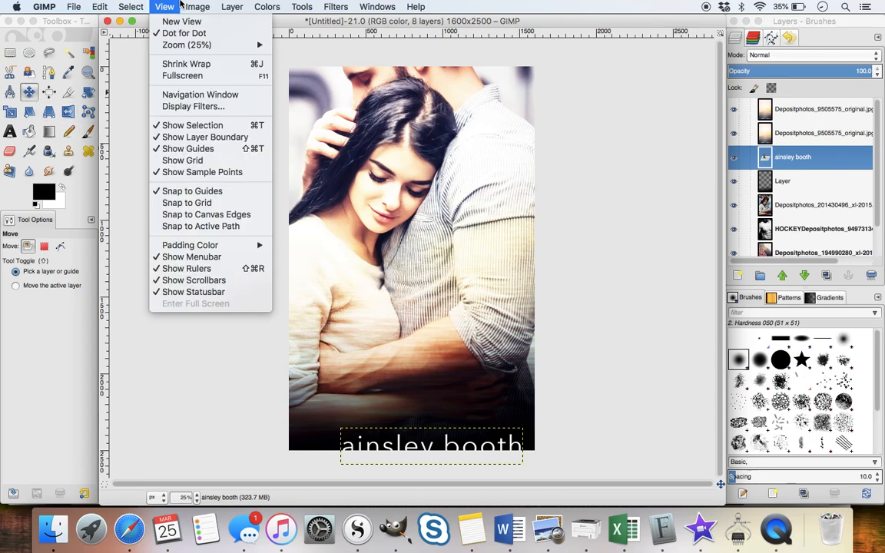
left_click(153, 375)
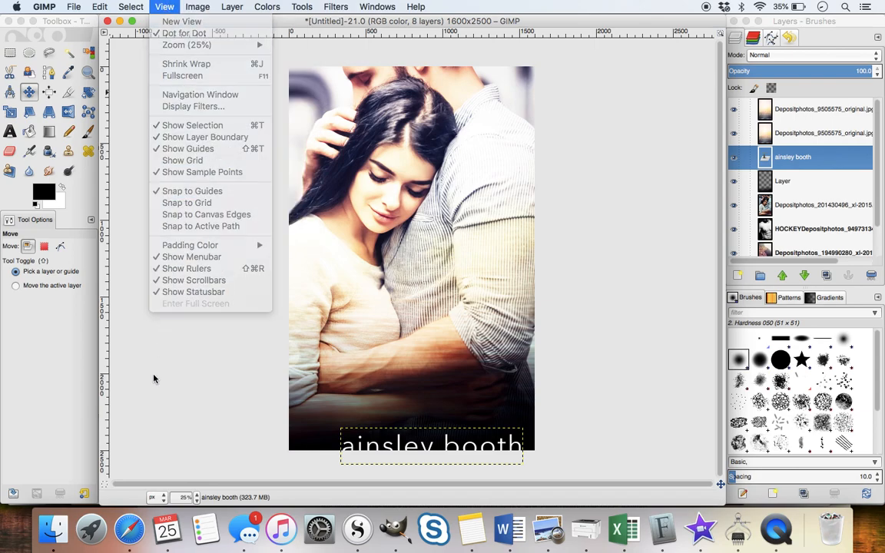
left_click_drag(101, 242, 412, 254)
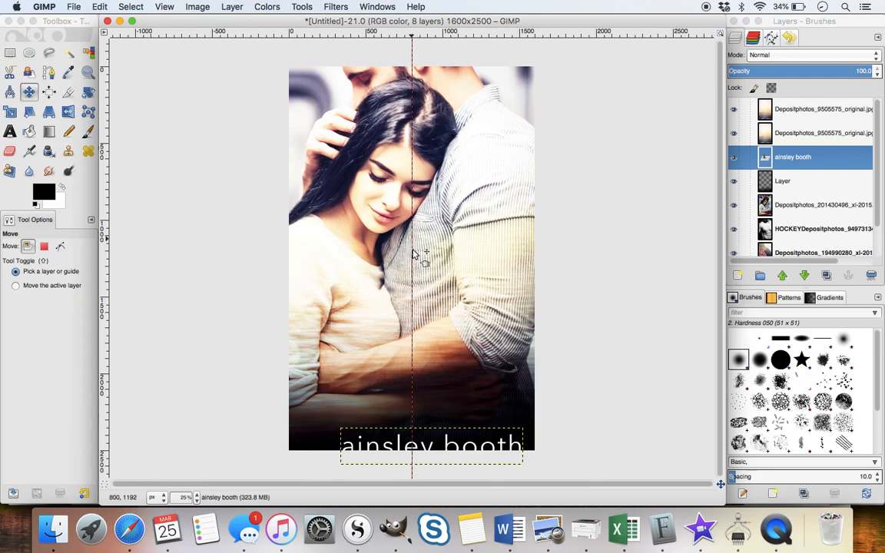
Step: Raise the author name layer to the top of the layer stack and center the text on the guide, fully inside the cover's lower edge
left_click(401, 448)
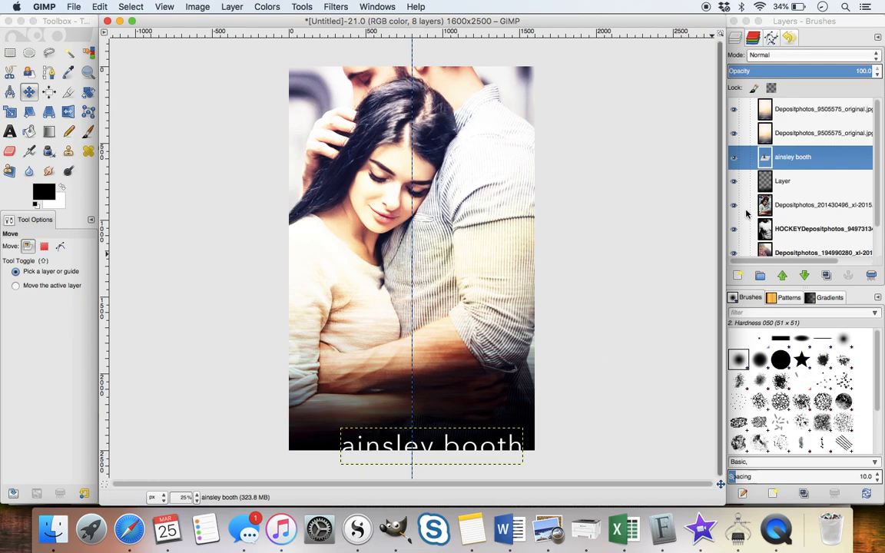
left_click_drag(780, 160, 787, 107)
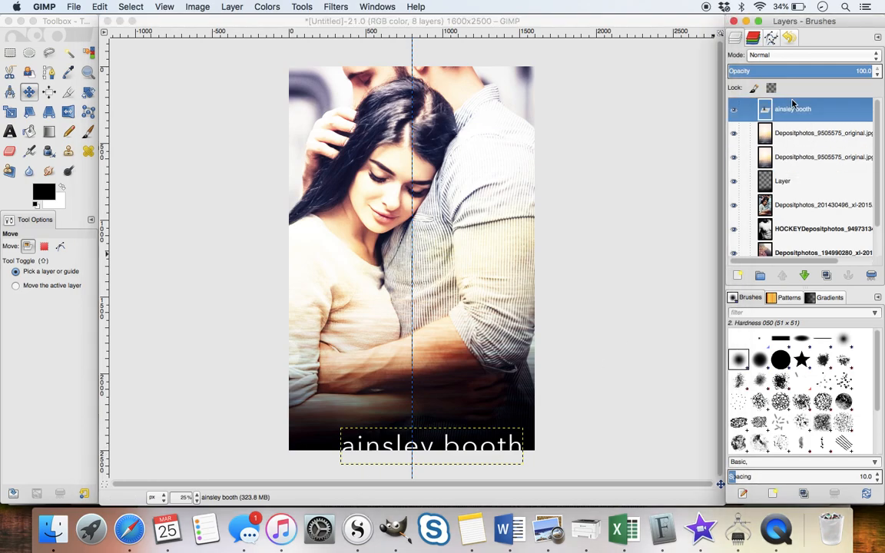
left_click(398, 442)
left_click_drag(398, 440, 378, 428)
key("Up")
key("Up")
key("Up")
key("Up")
key("Up")
key("Up")
key("Up")
key("Up")
key("Up")
key("Up")
key("Up")
key("Up")
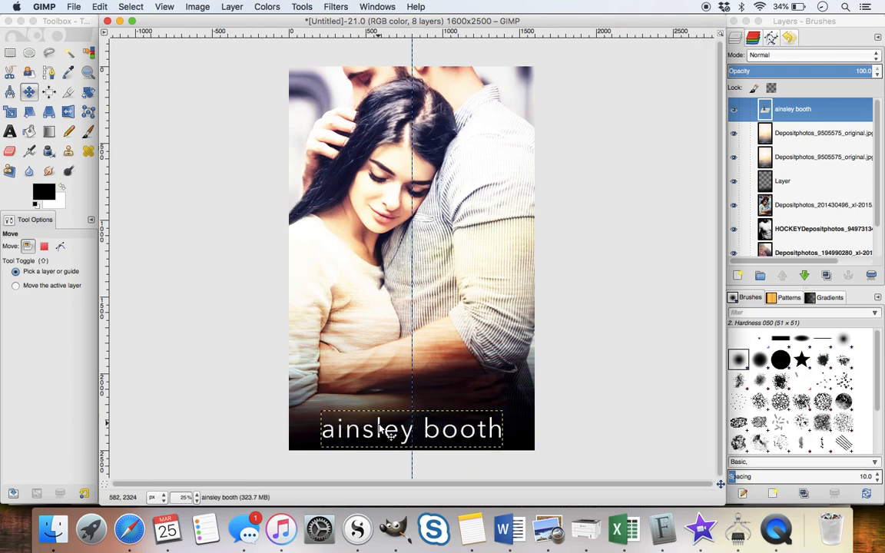
key("Up")
key("Up")
key("Up")
key("Up")
key("Up")
key("Up")
key("Up")
key("Up")
key("Up")
key("Up")
key("Up")
key("Up")
key("Up")
key("Up")
key("Up")
key("Up")
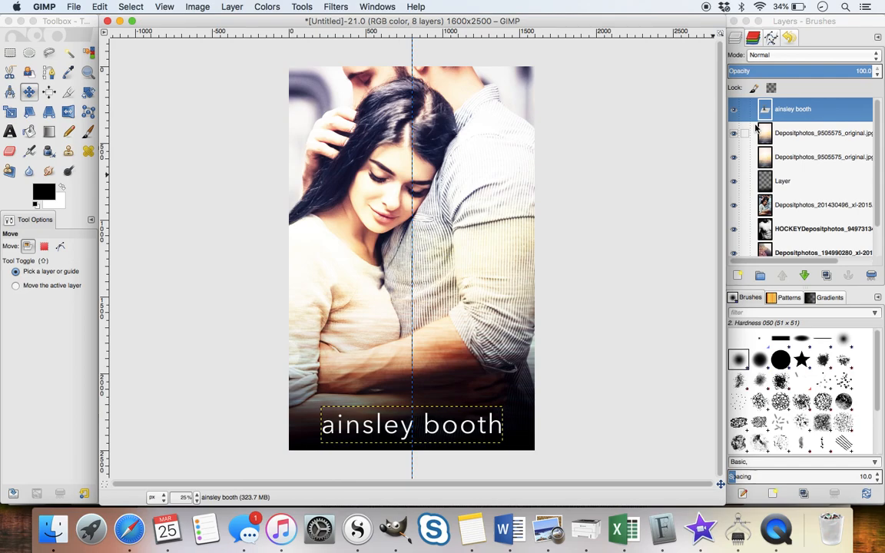
Step: Hide the text, both sunset, gradient, Depositphotos_201430496 couple and HOCKEY layers, and select the Depositphotos_194990280_xl-2015.jpg layer
left_click(734, 109)
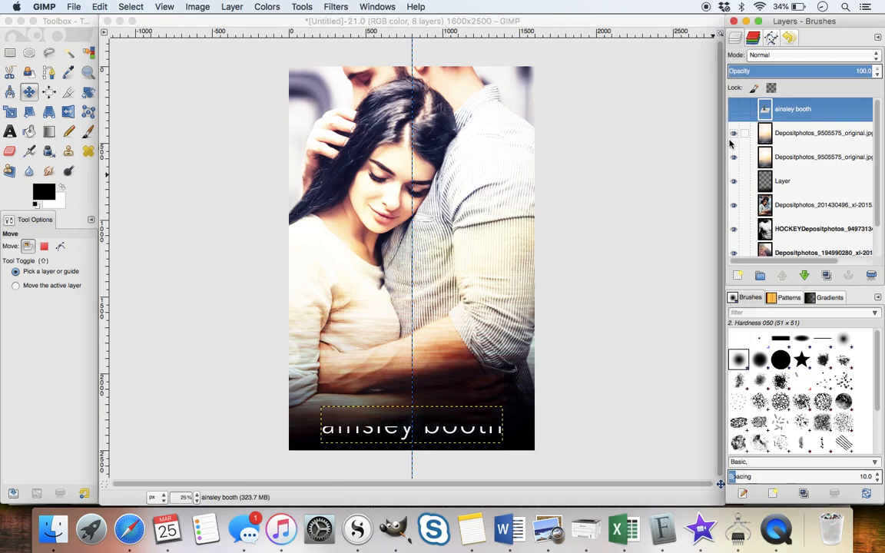
left_click(734, 133)
left_click(736, 157)
left_click(734, 180)
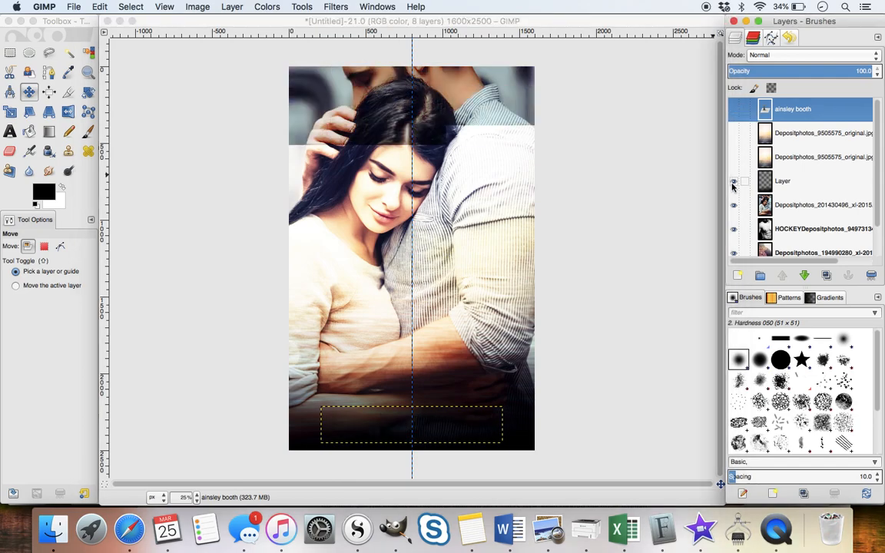
left_click(734, 204)
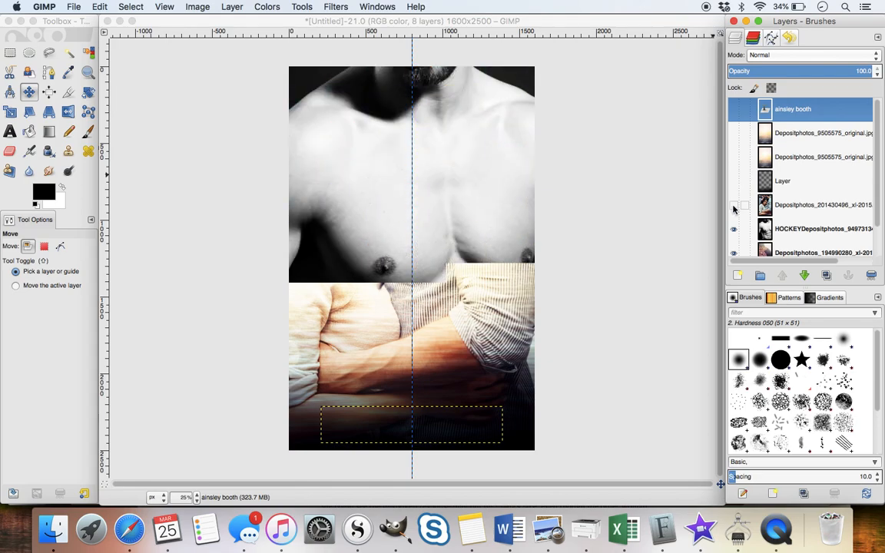
left_click(735, 231)
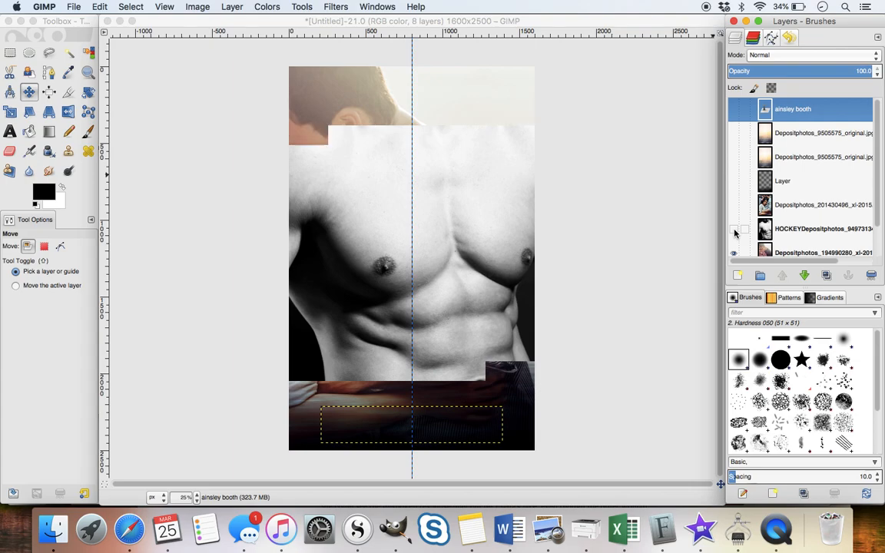
scroll(767, 246, "down", 1)
left_click(776, 219)
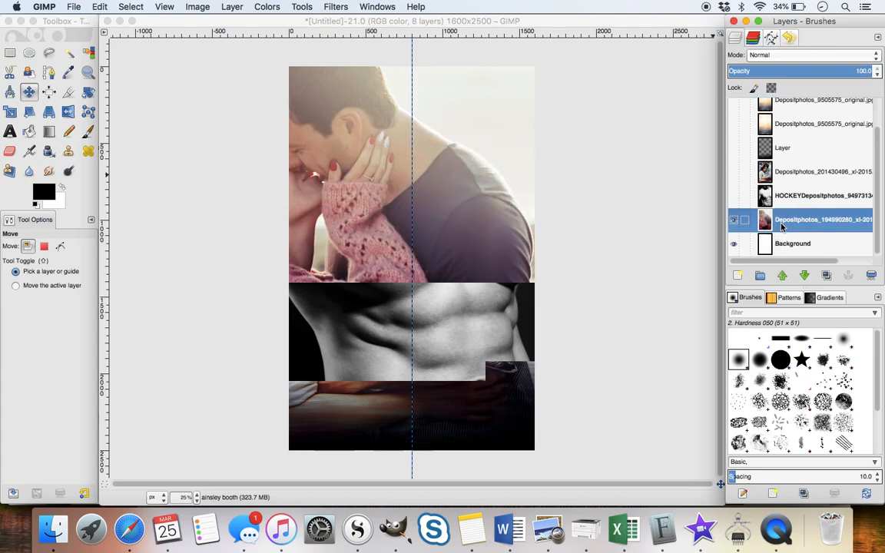
scroll(781, 226, "up", 1)
scroll(782, 226, "down", 1)
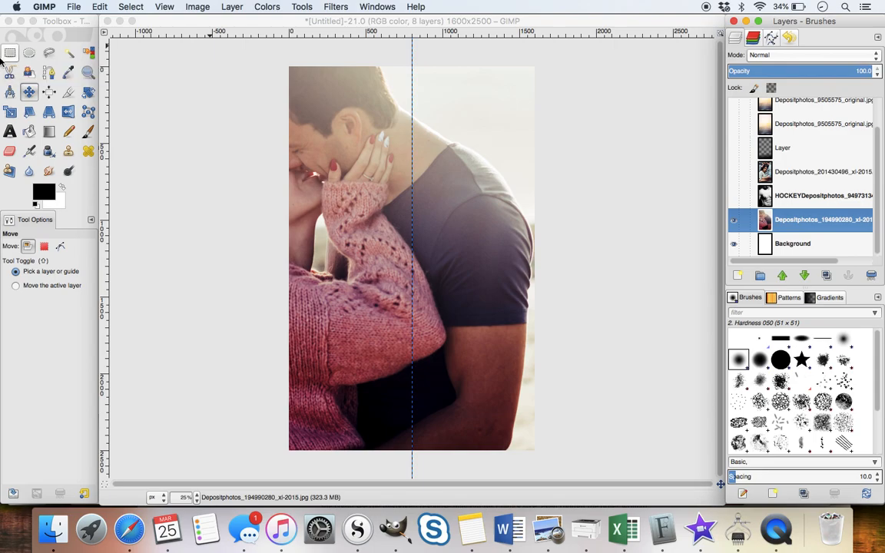
Step: Switch to Finder, add Depositphotos_59107167_xl-2015.jpg to the GIMP image as a layer above the selected couple photo, and redisplay the layers dock
key("super+Tab")
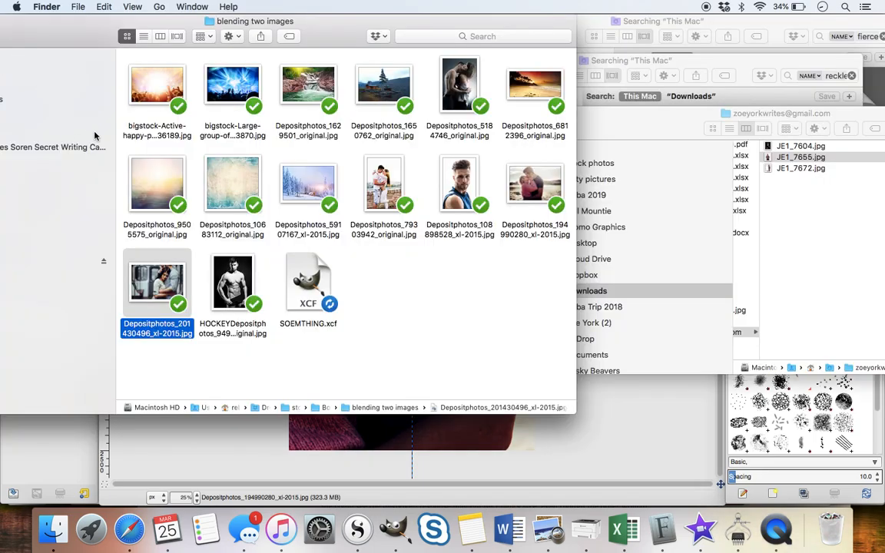
left_click_drag(304, 190, 260, 444)
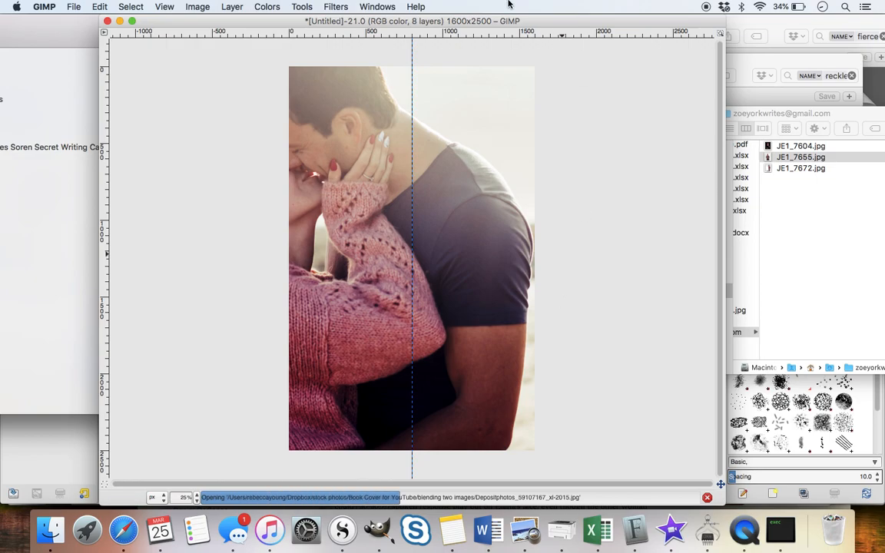
left_click(335, 6)
mouse_move(377, 7)
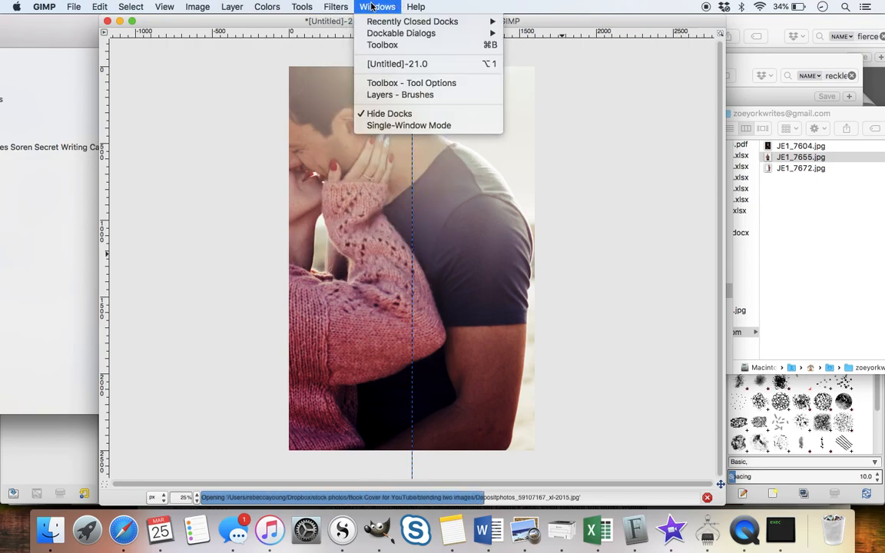
left_click(405, 94)
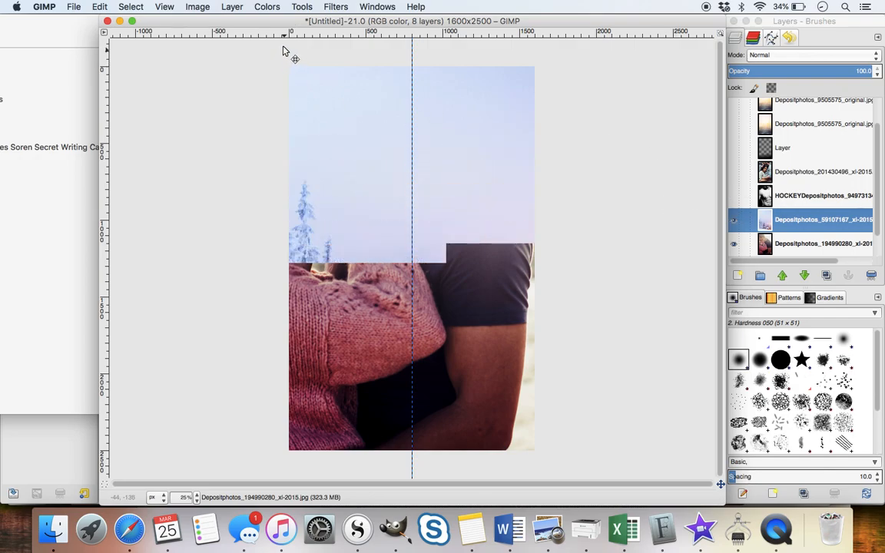
Step: Bring back the toolbox and scale the Depositphotos_59107167 winter layer to about 2579 x 1721 px, keeping its aspect ratio
left_click(370, 6)
left_click(383, 83)
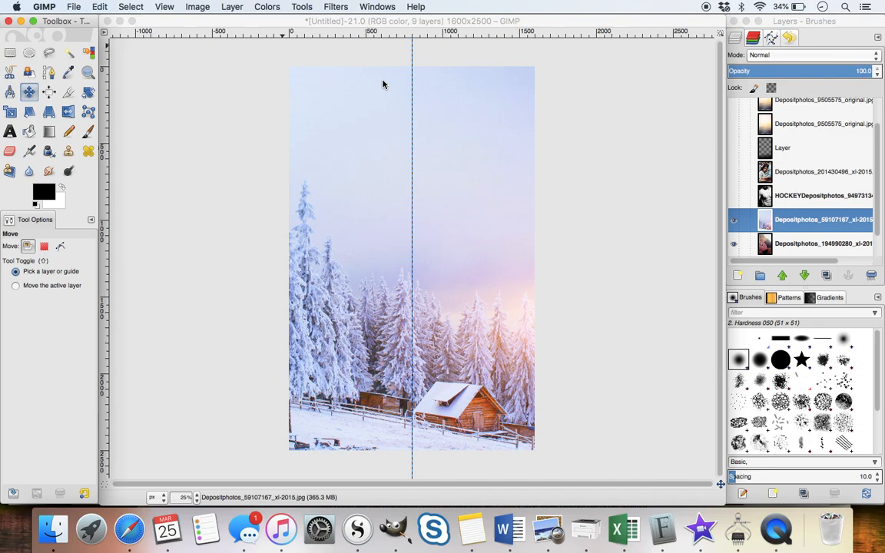
left_click(10, 113)
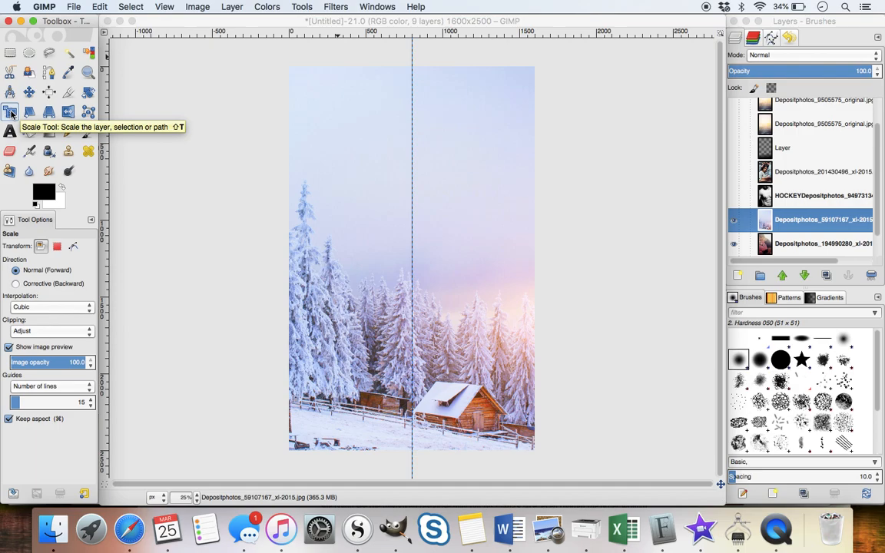
left_click(355, 246)
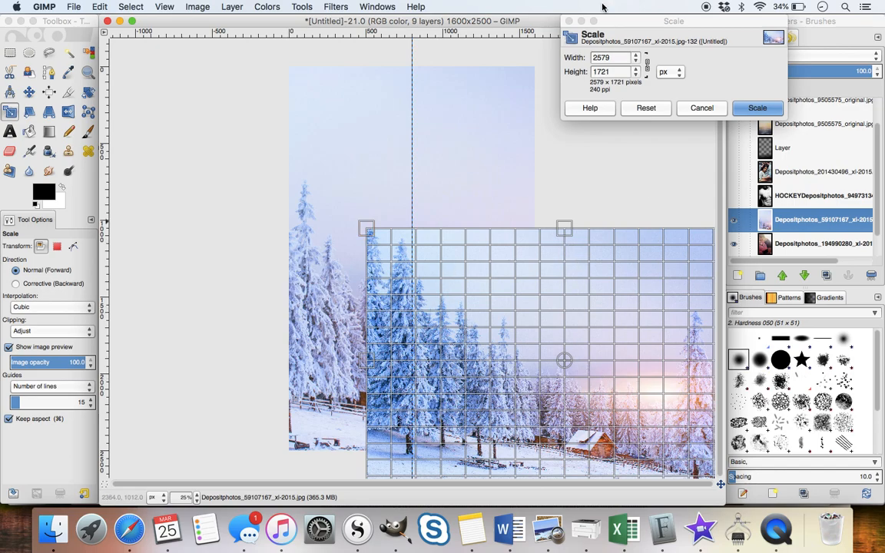
left_click(761, 109)
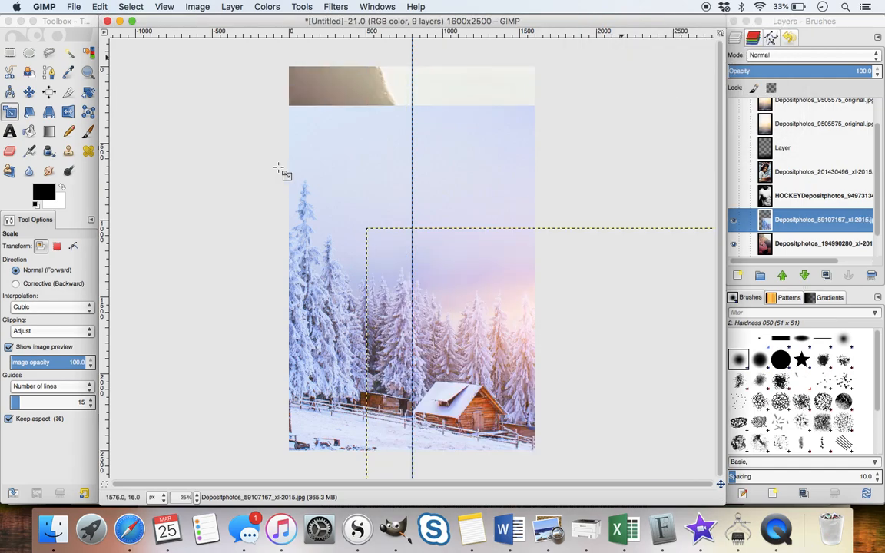
Step: Move the winter layer so the cabin sits at the horizontal center and the snow reaches the cover's lower edge
left_click(28, 93)
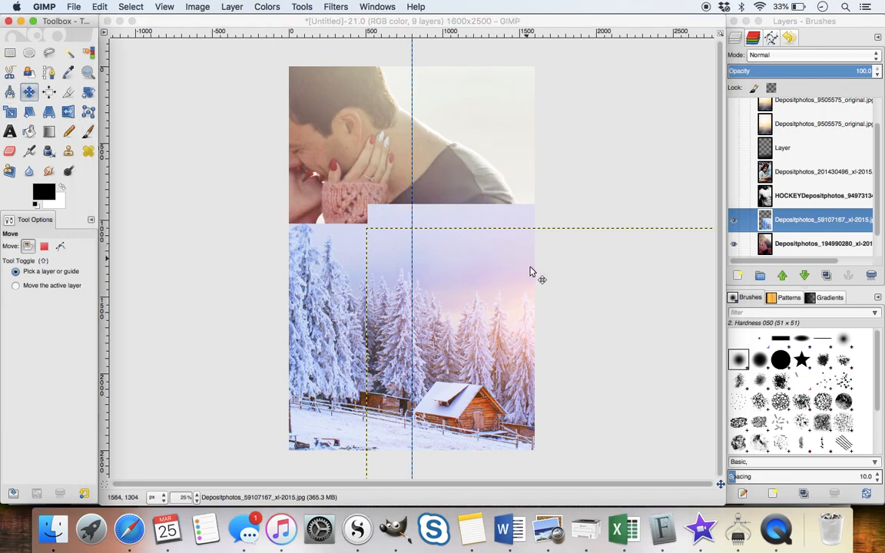
left_click_drag(571, 279, 489, 258)
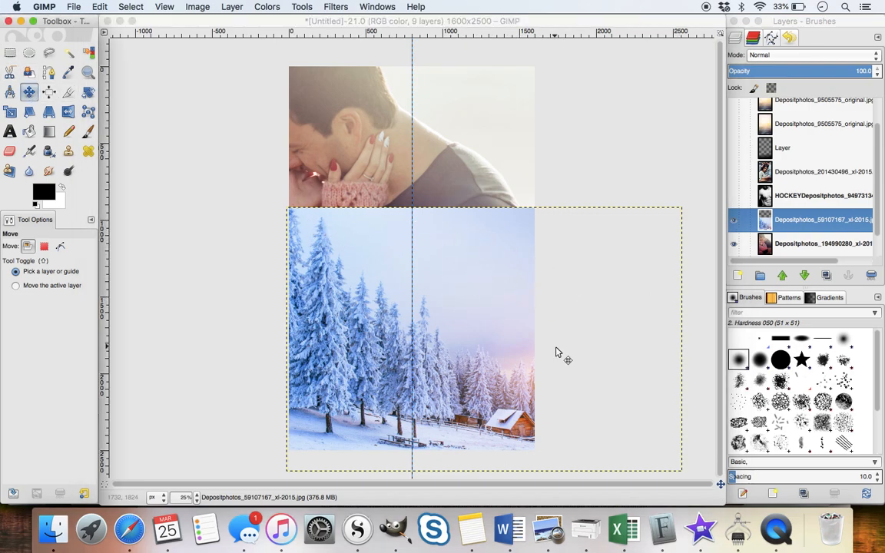
left_click_drag(493, 377, 388, 359)
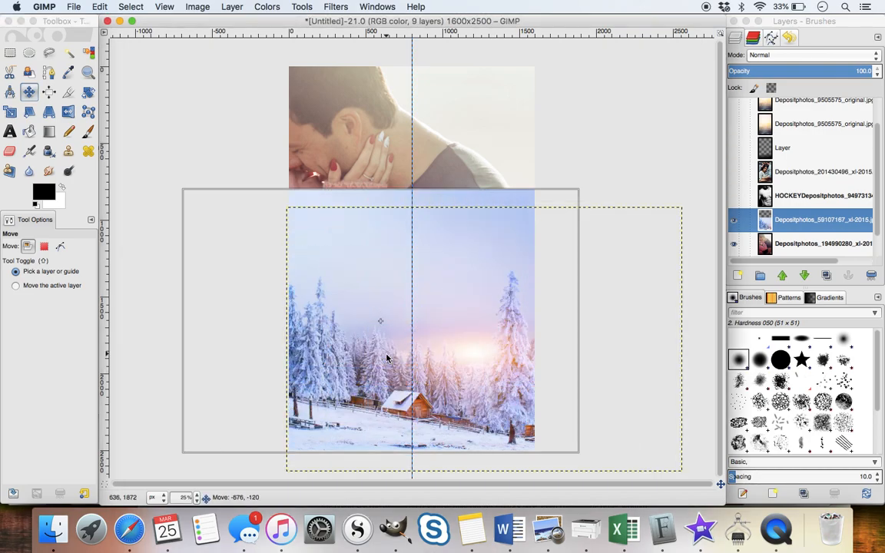
left_click_drag(387, 359, 393, 361)
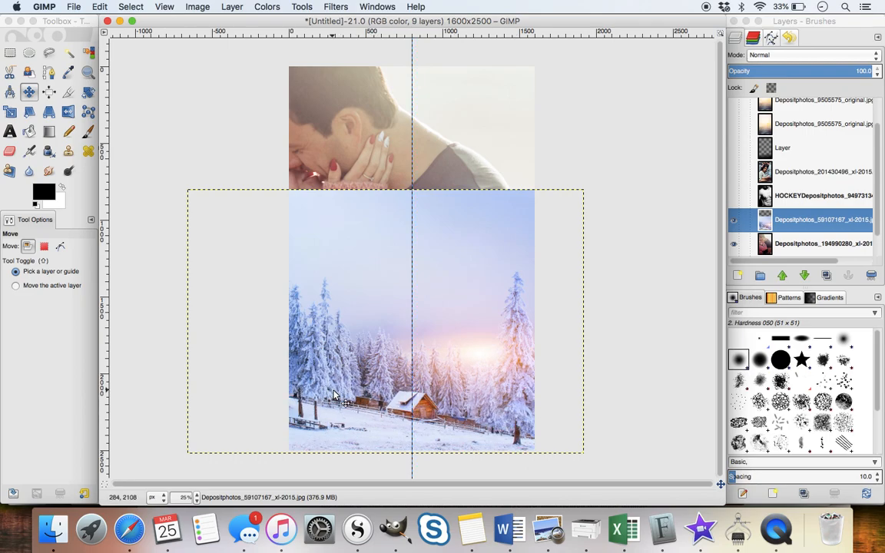
Step: Add a White (full opacity) layer mask to the Depositphotos_59107167 winter layer
left_click(775, 235)
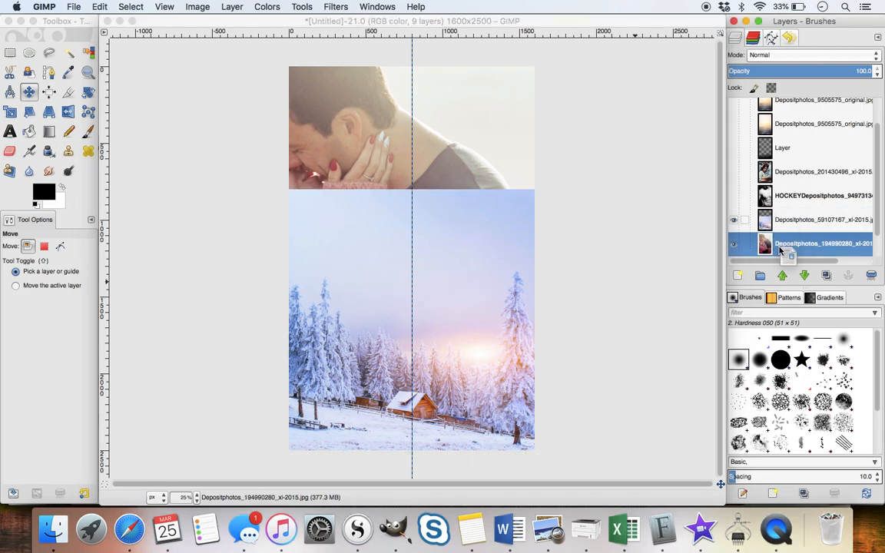
scroll(782, 252, "down", 1)
left_click(779, 204)
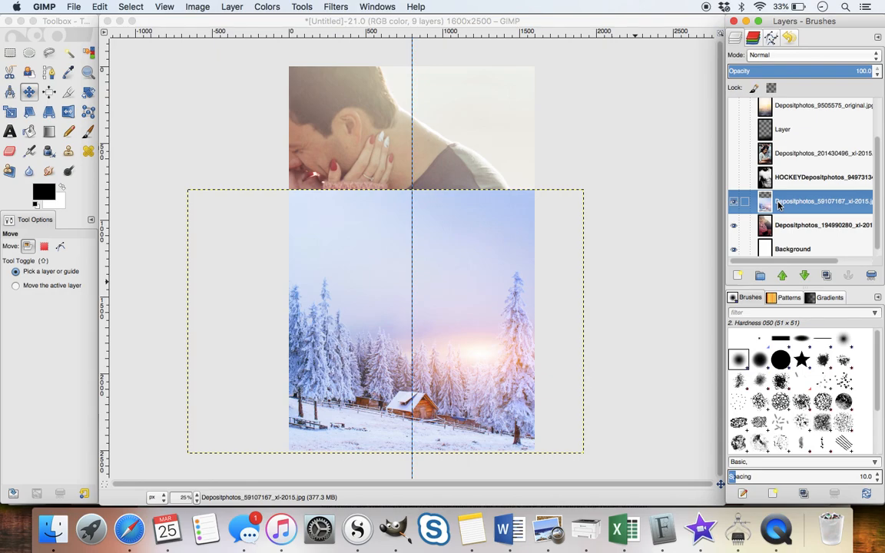
right_click(779, 205)
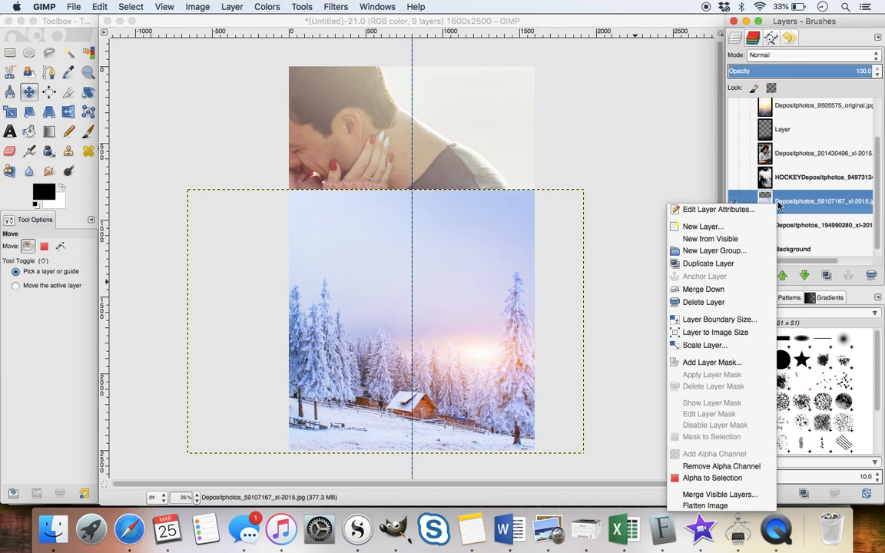
left_click(698, 365)
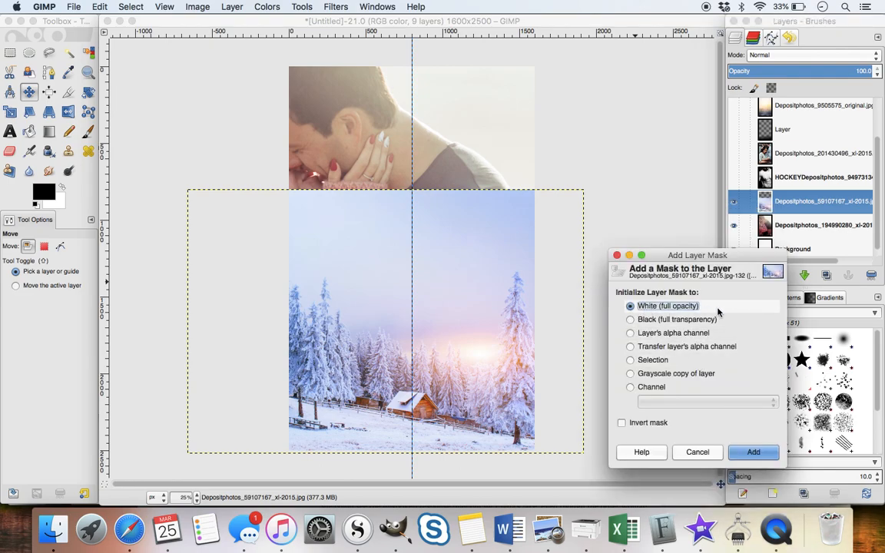
left_click(749, 451)
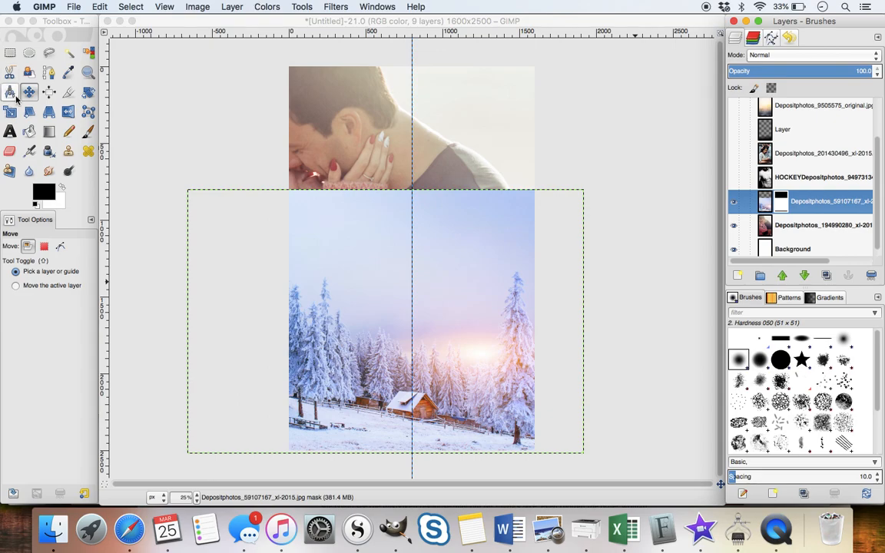
Step: Fade the winter layer's mask with a linear FG to BG (HSV clockwise) gradient from the layer's upper edge down to just above the cabin
left_click(48, 132)
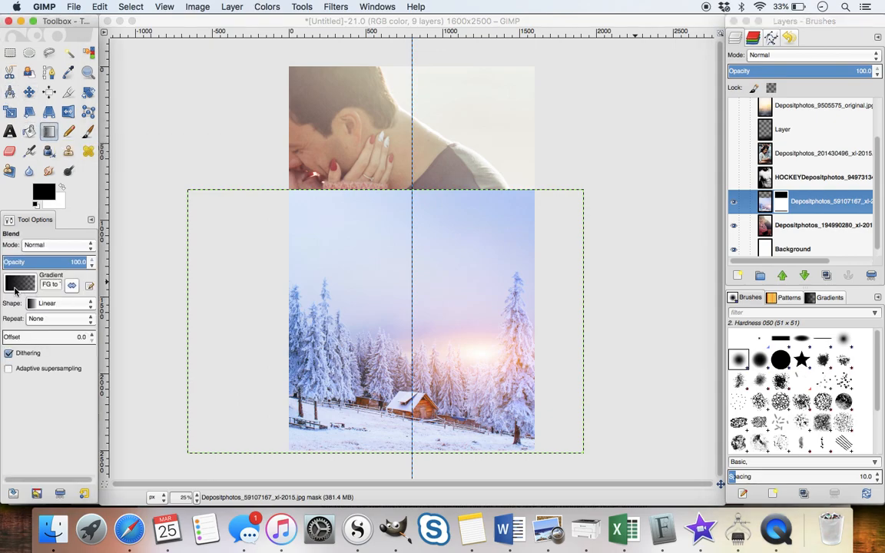
left_click(27, 286)
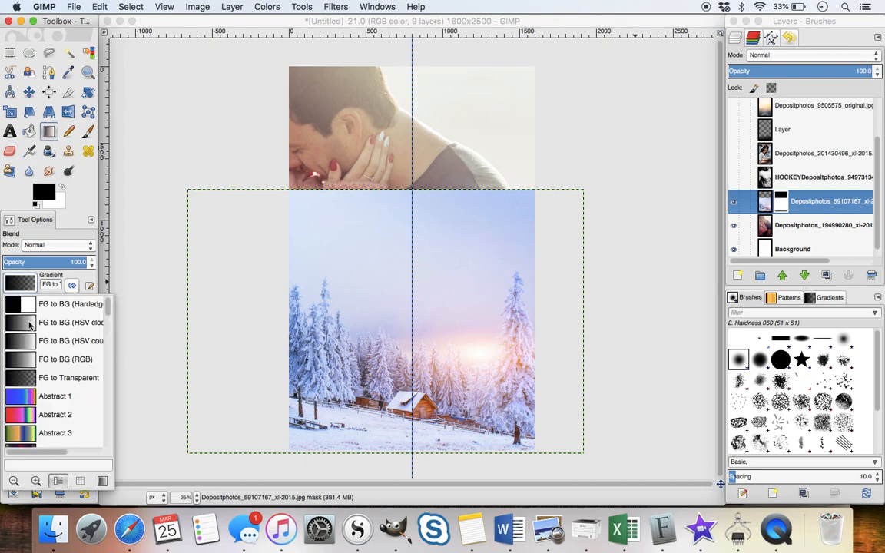
left_click(31, 324)
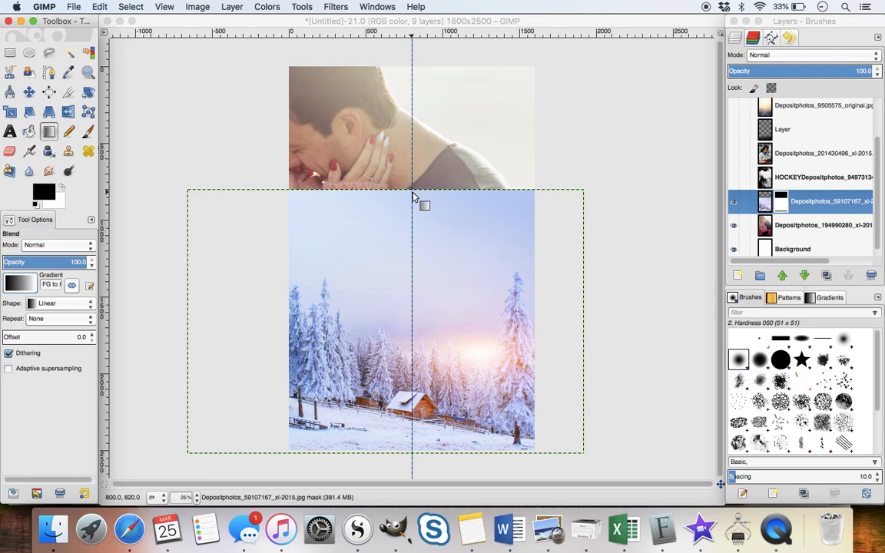
left_click_drag(412, 193, 412, 316)
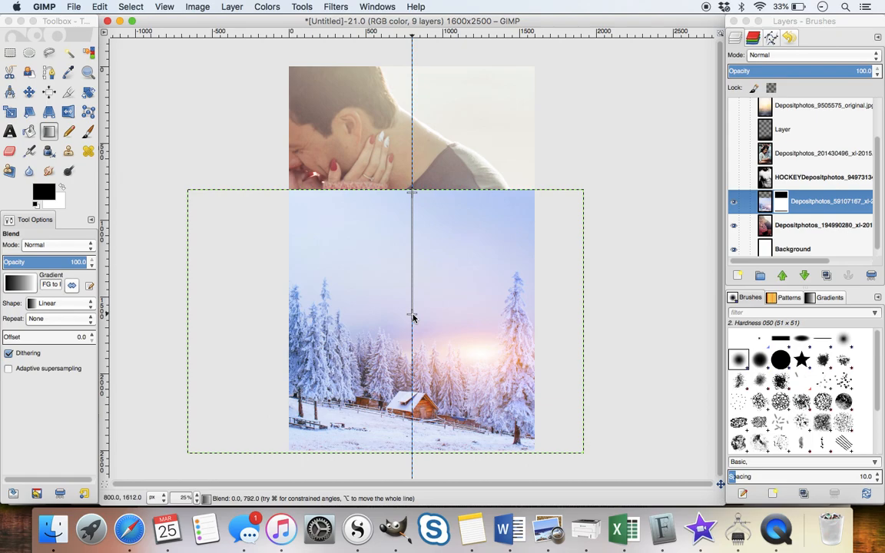
left_click_drag(413, 317, 413, 331)
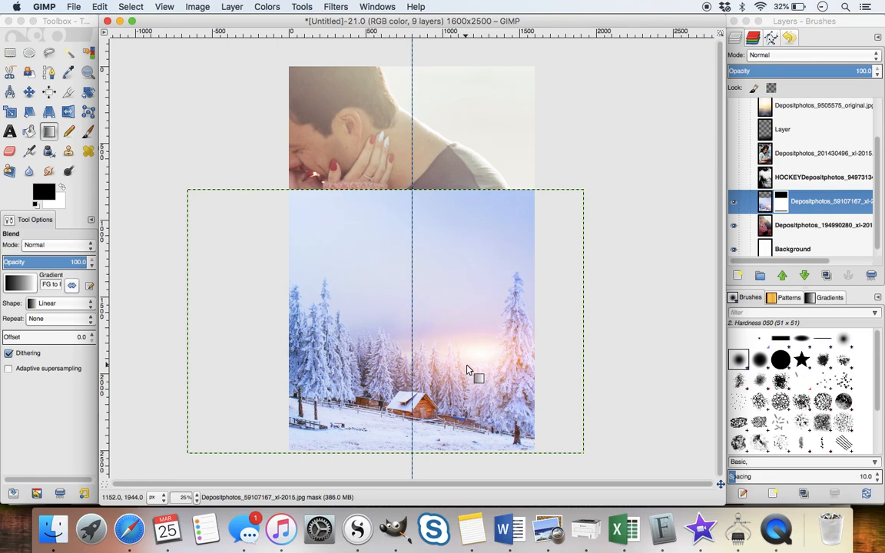
left_click_drag(412, 194, 408, 375)
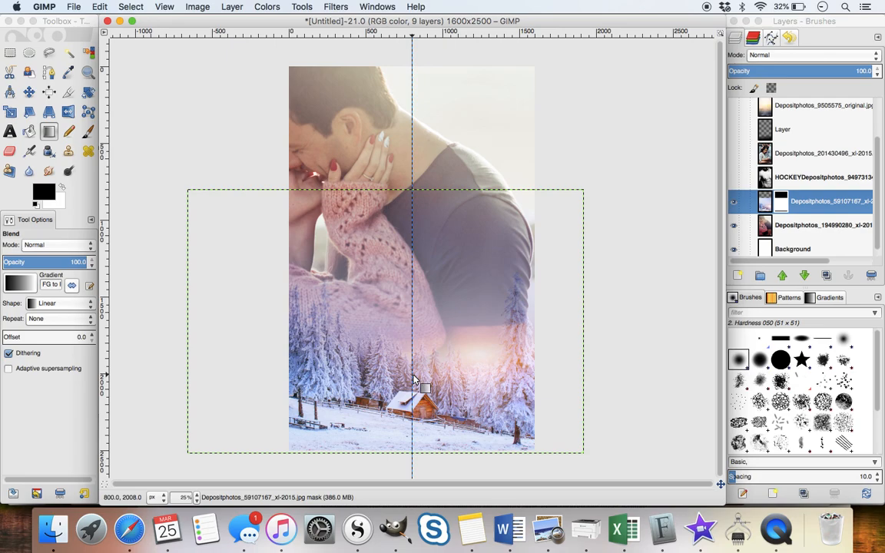
Step: Move the Depositphotos_194990280 couple layer right and slightly up so both faces lie within the cover
left_click(32, 92)
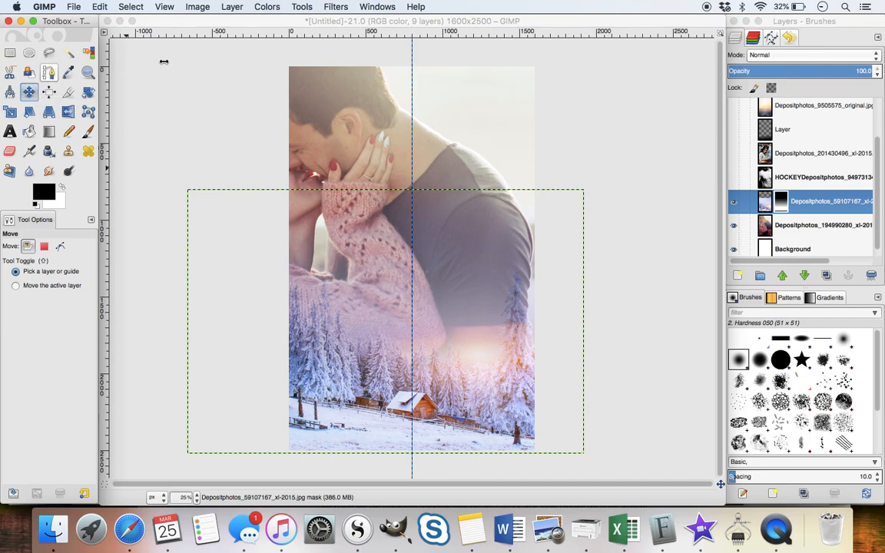
left_click(779, 226)
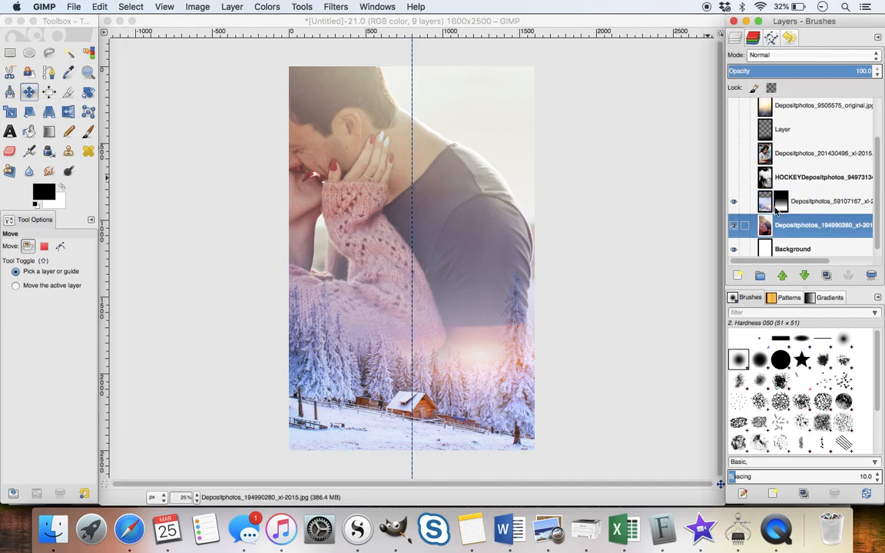
left_click_drag(335, 160, 367, 147)
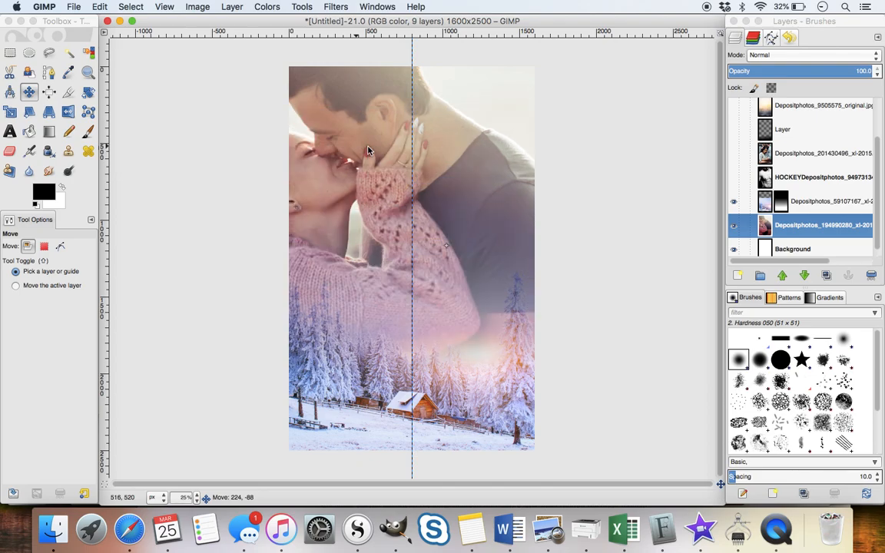
left_click_drag(368, 147, 386, 134)
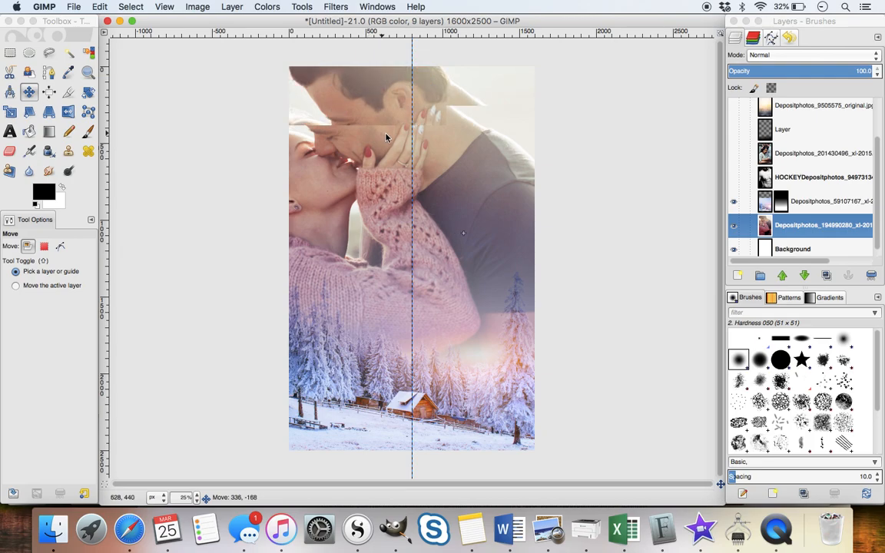
left_click_drag(386, 137, 401, 137)
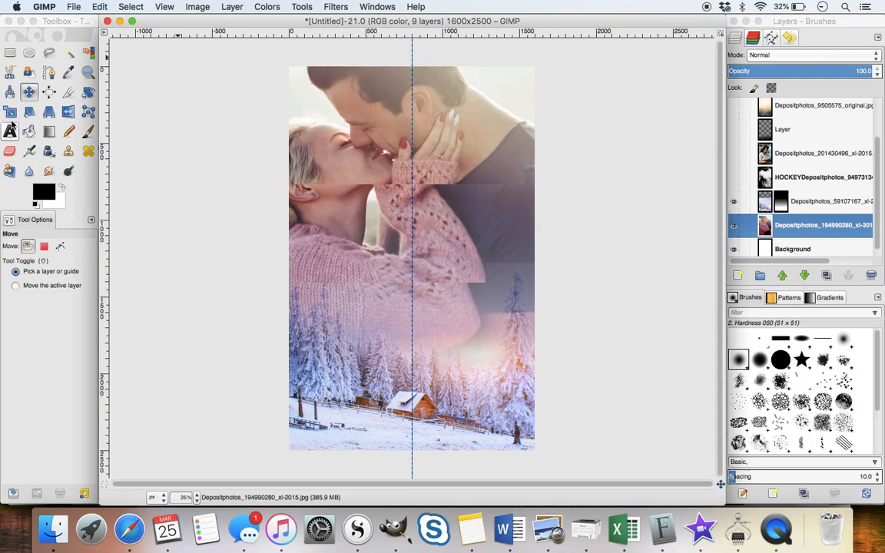
Step: Scale the couple layer down to roughly three quarters of its size, keeping its aspect ratio
left_click(10, 111)
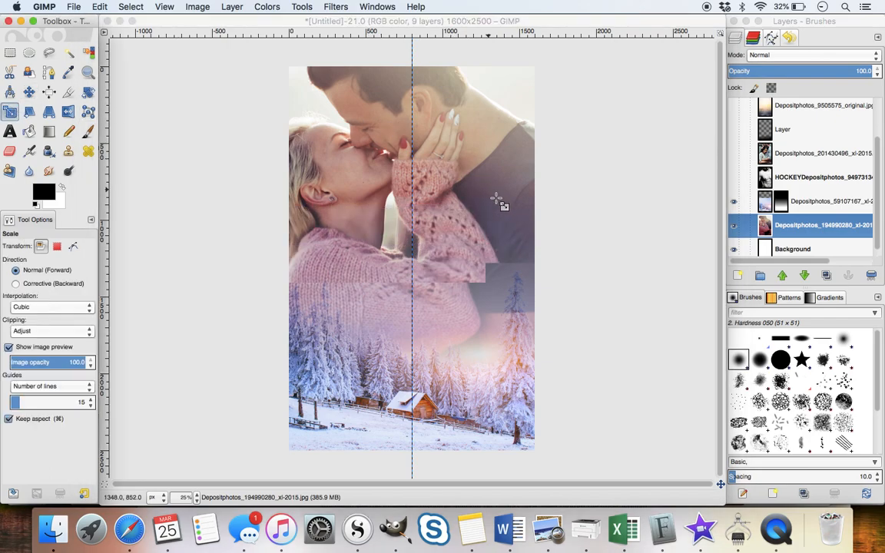
left_click(12, 113)
left_click(413, 187)
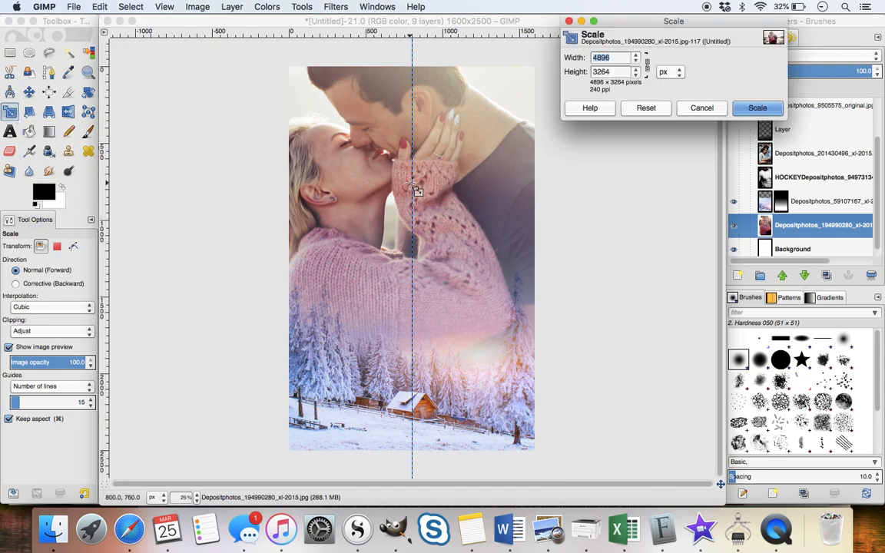
left_click(614, 414)
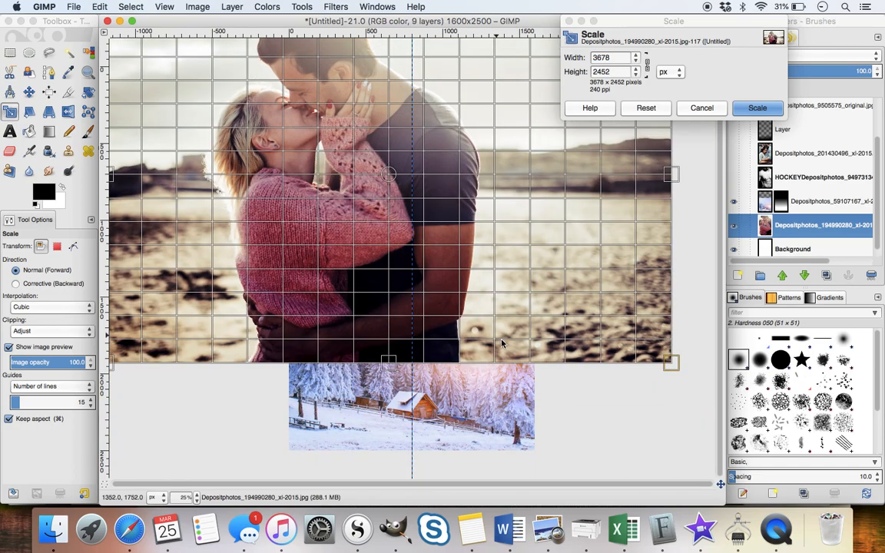
left_click(753, 108)
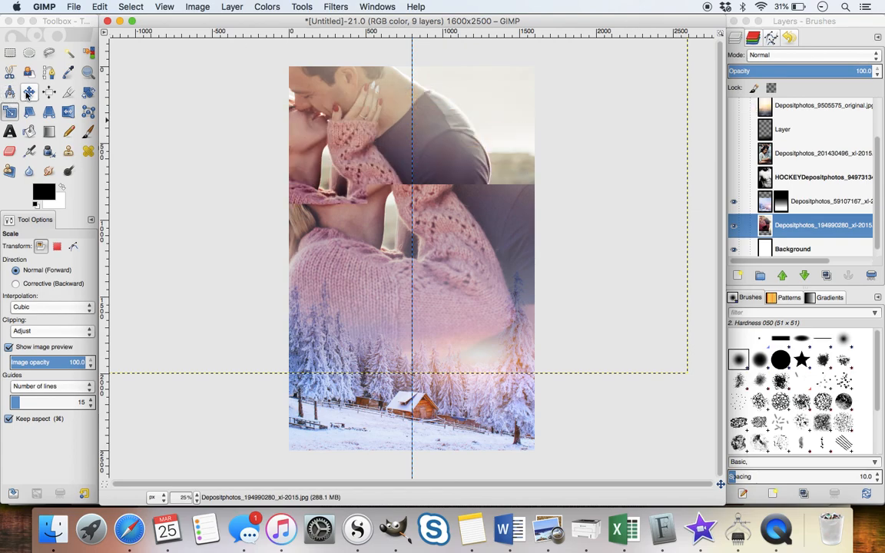
Step: Reposition the couple layer so the kissing couple is centered around the vertical guide in the cover's upper part
left_click(28, 93)
left_click_drag(352, 145, 400, 166)
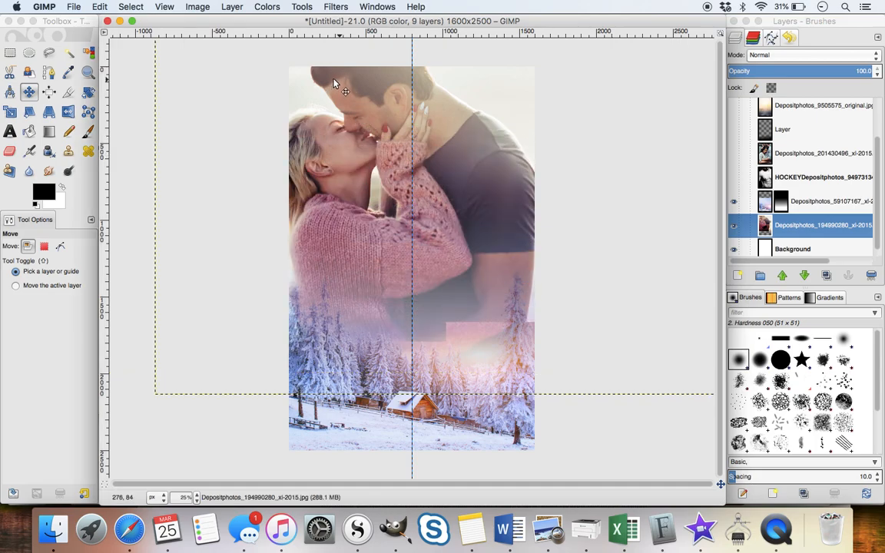
mouse_move(370, 118)
left_mouse_down()
mouse_move(362, 70)
mouse_move(350, 69)
mouse_move(348, 93)
mouse_move(331, 72)
mouse_move(363, 124)
left_mouse_up()
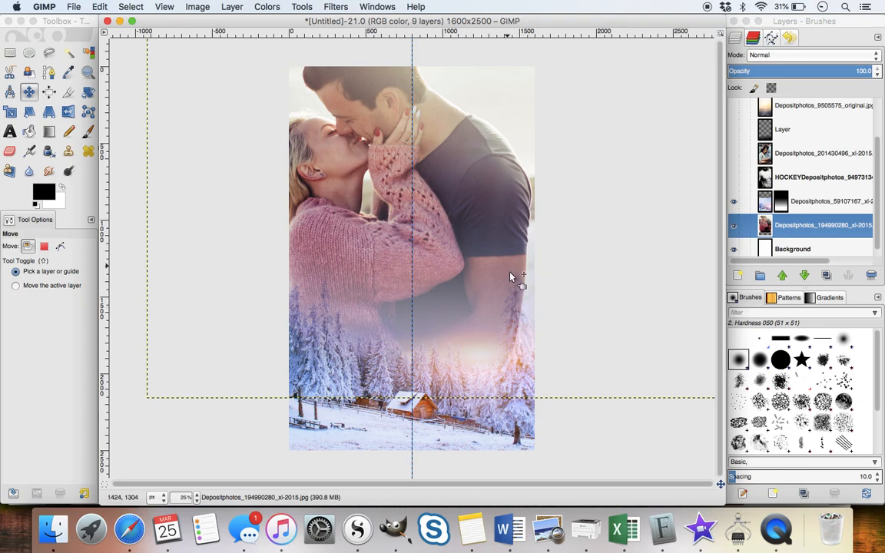
left_click_drag(468, 221, 468, 219)
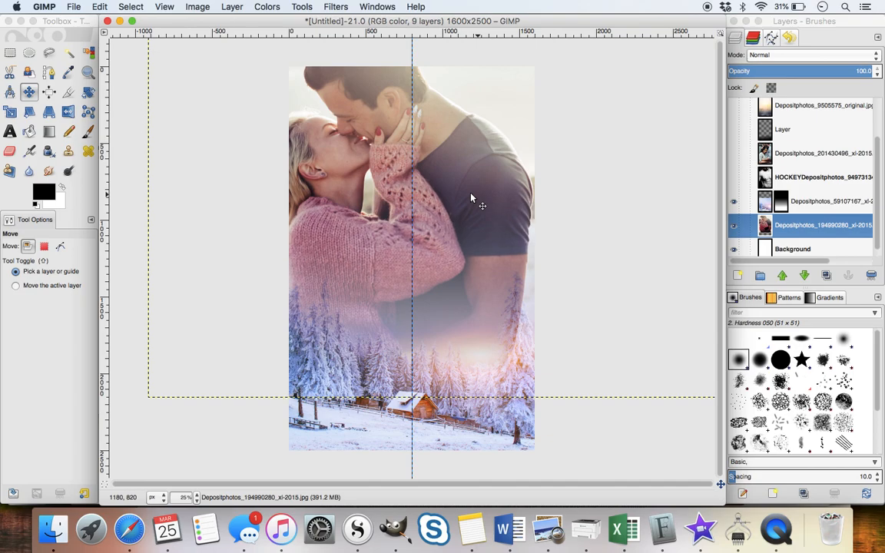
left_click_drag(471, 198, 478, 198)
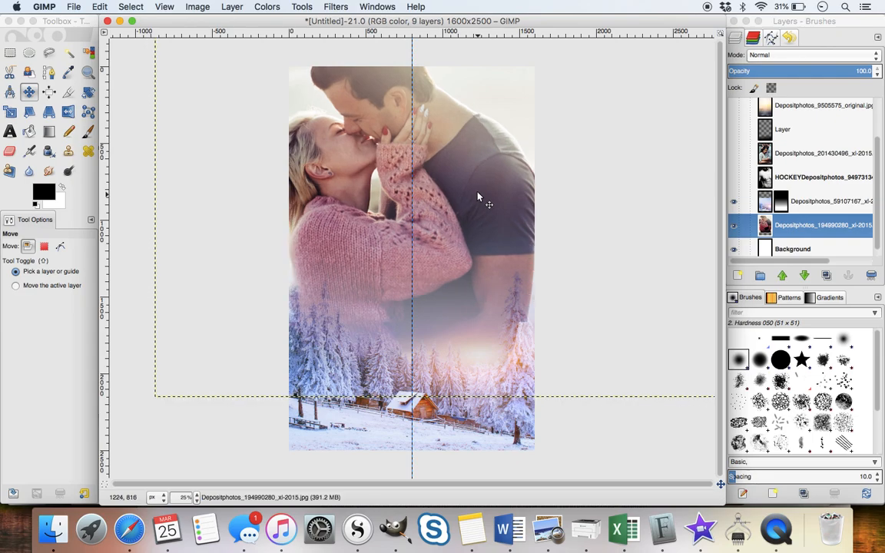
left_click_drag(478, 197, 489, 197)
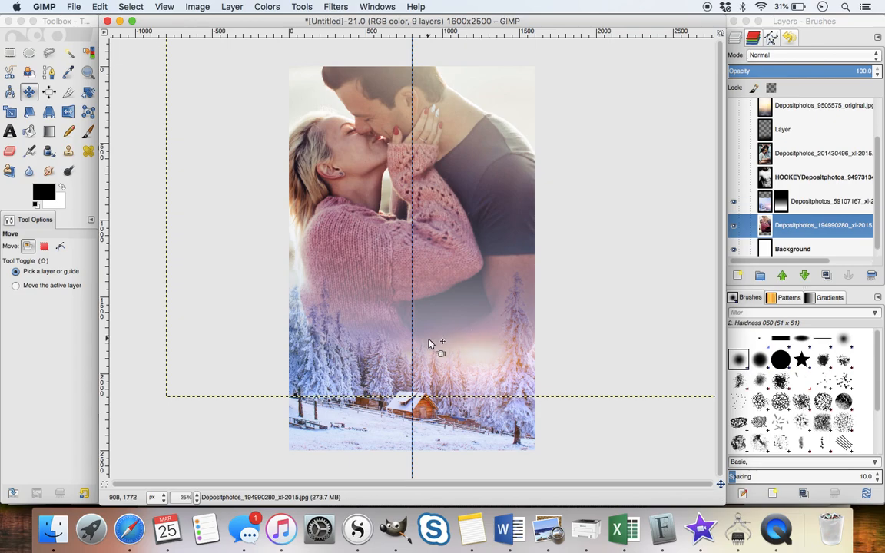
Step: Duplicate the Depositphotos_59107167 winter layer and apply the layer mask on the copy
left_click(740, 201)
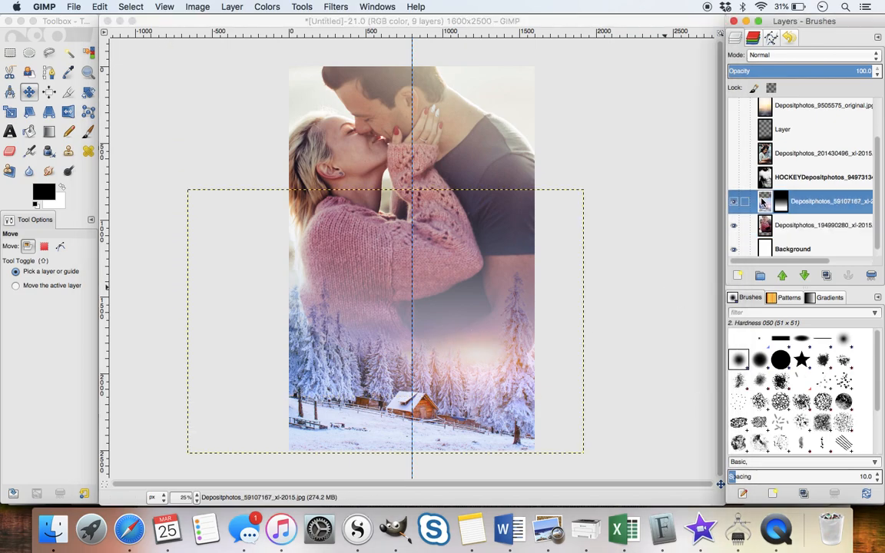
right_click(764, 201)
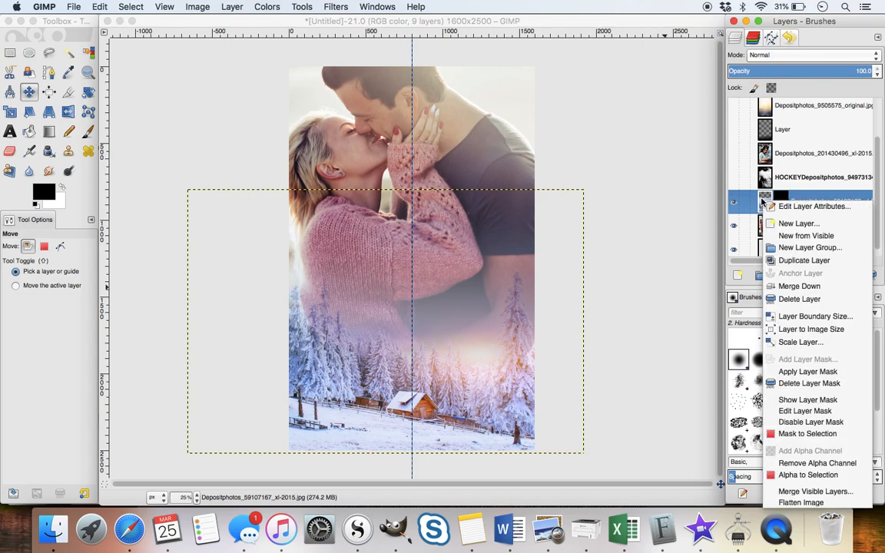
left_click(768, 260)
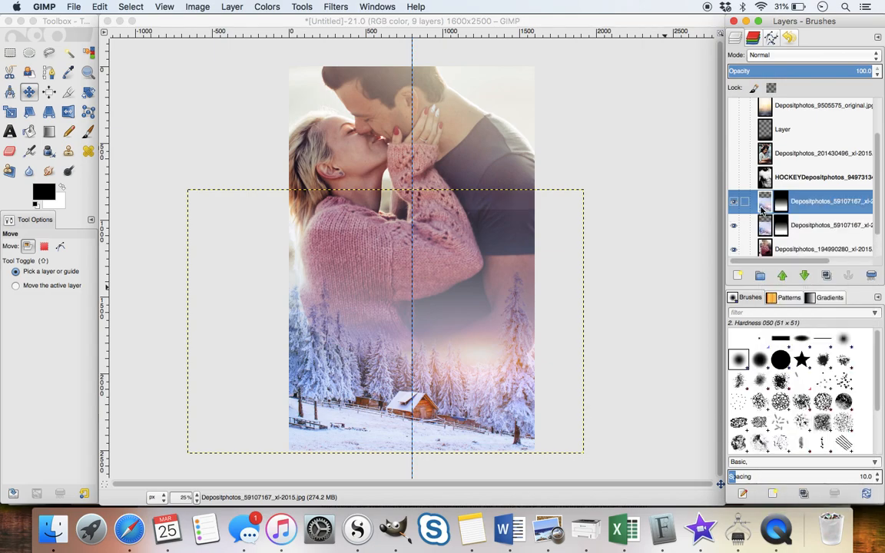
right_click(765, 210)
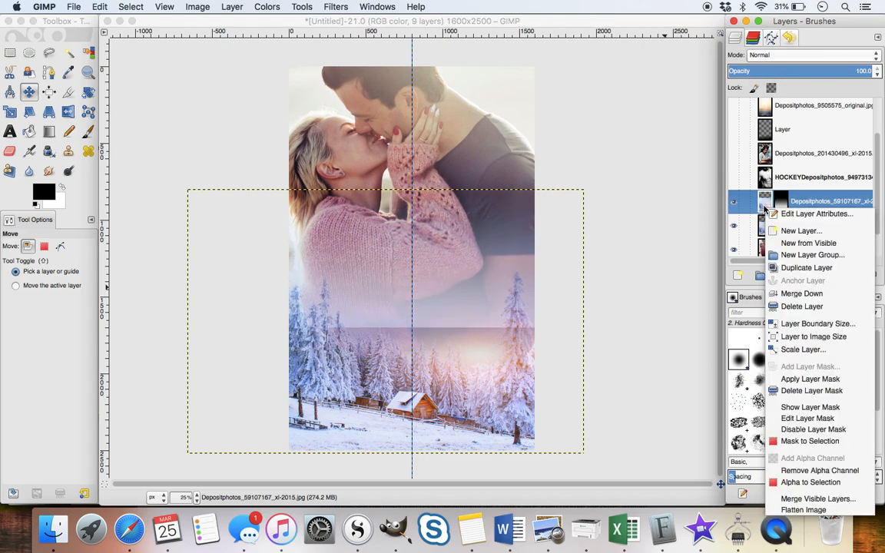
left_click(817, 382)
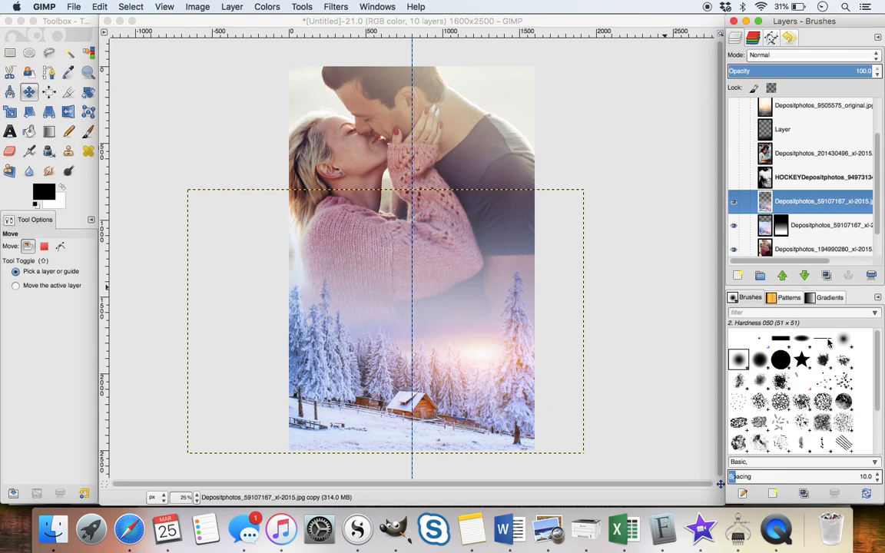
Step: Set the winter copy's blend mode to Overlay and toggle its visibility to compare the effect
left_click(769, 55)
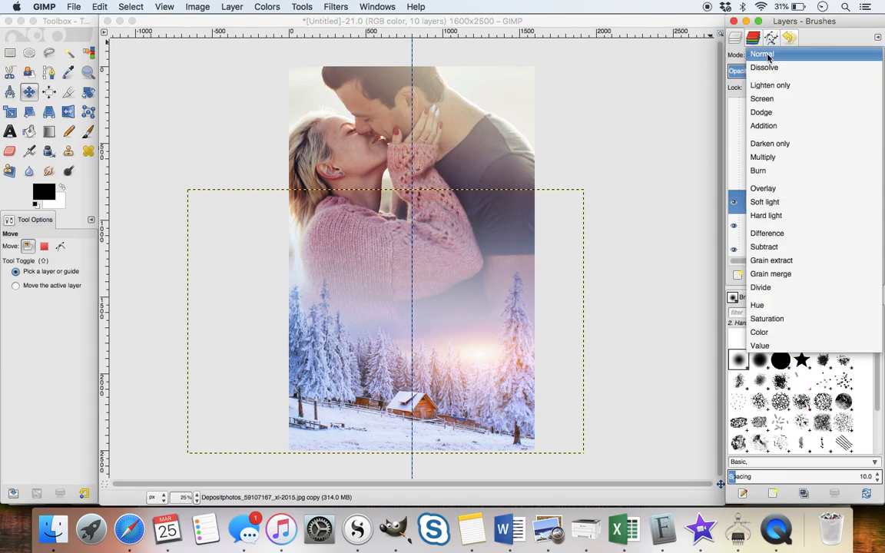
left_click(796, 187)
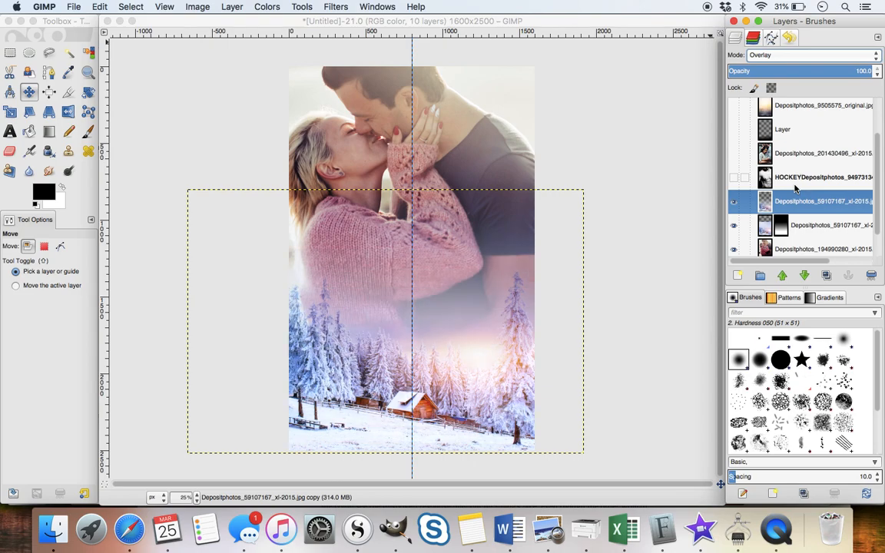
left_click(734, 206)
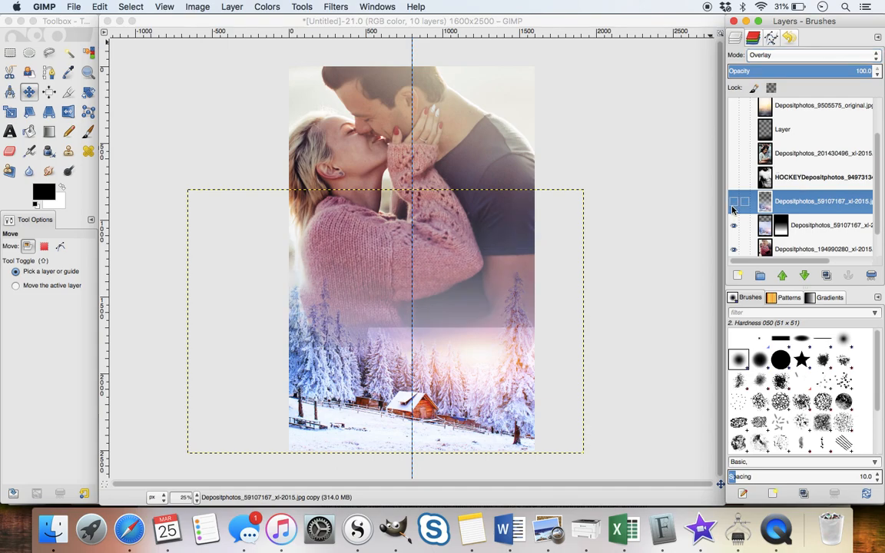
left_click(733, 205)
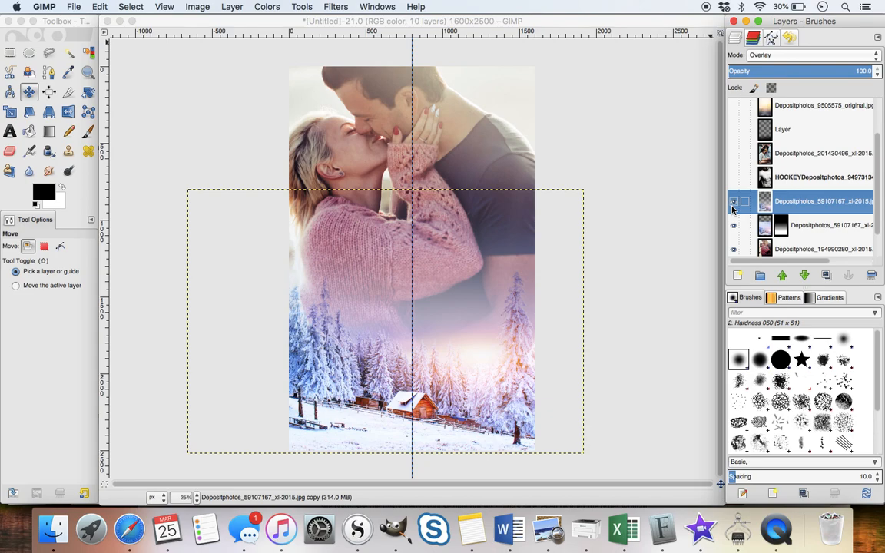
Step: Duplicate the Depositphotos_194990280 couple layer
left_click(800, 247)
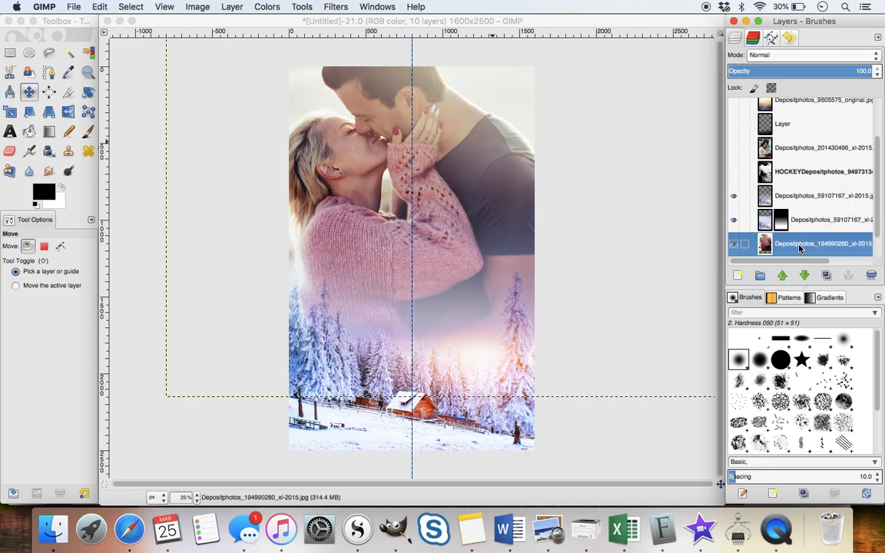
right_click(799, 247)
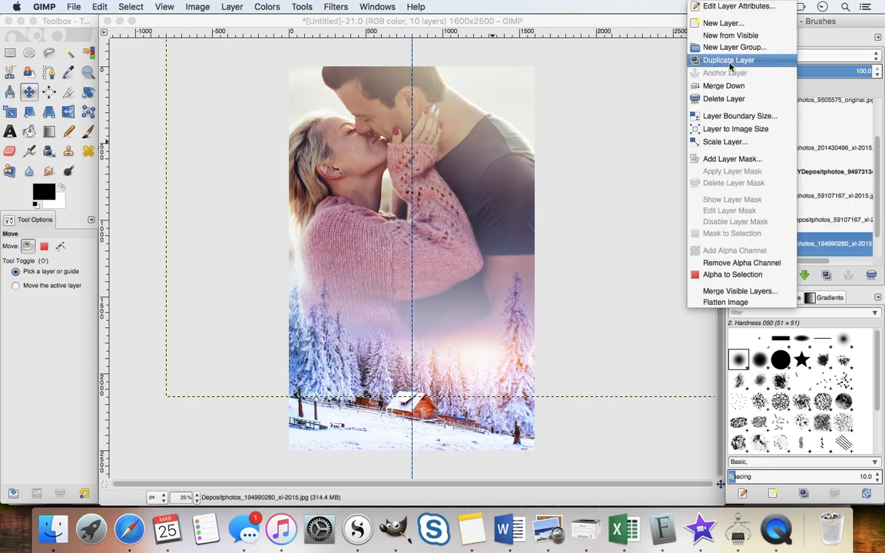
key("Escape")
Step: Try the Overlay blend mode on the coloured copy of the couple layer and undo it
left_click(768, 55)
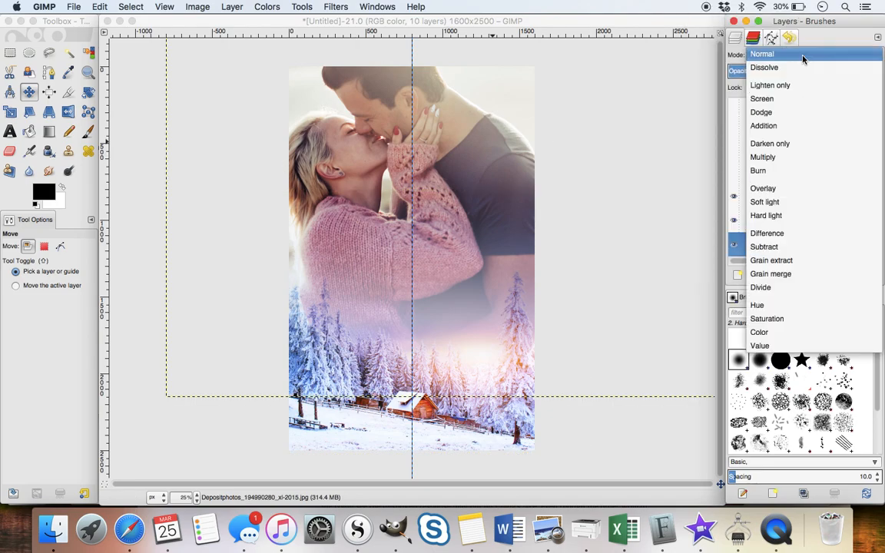
left_click(810, 190)
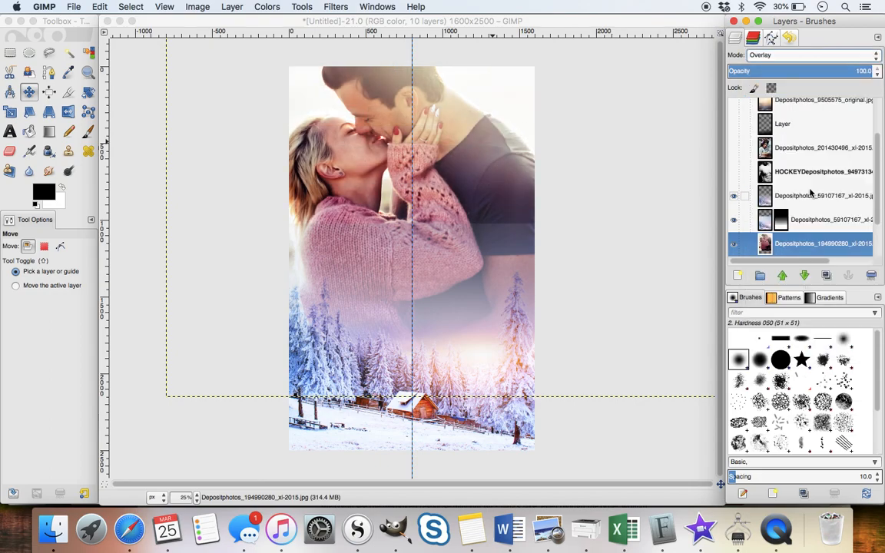
key("shift+super+d")
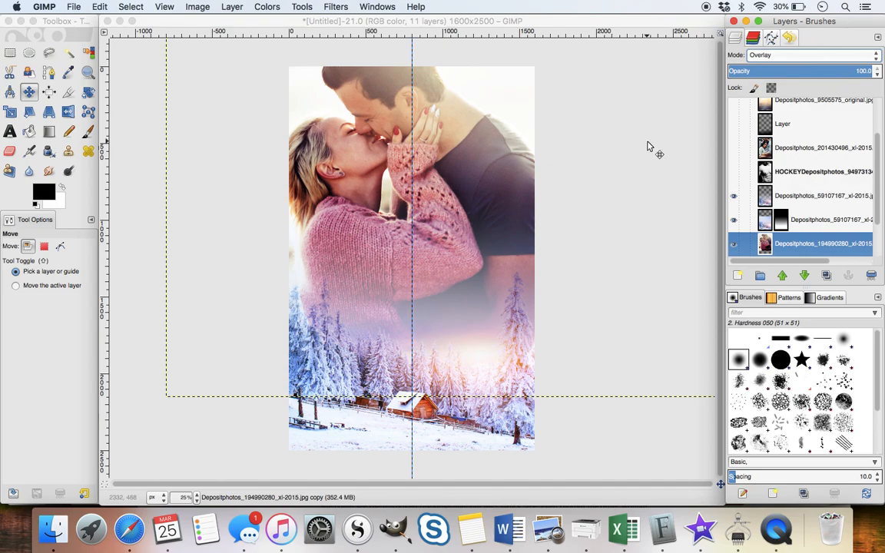
key("super+z")
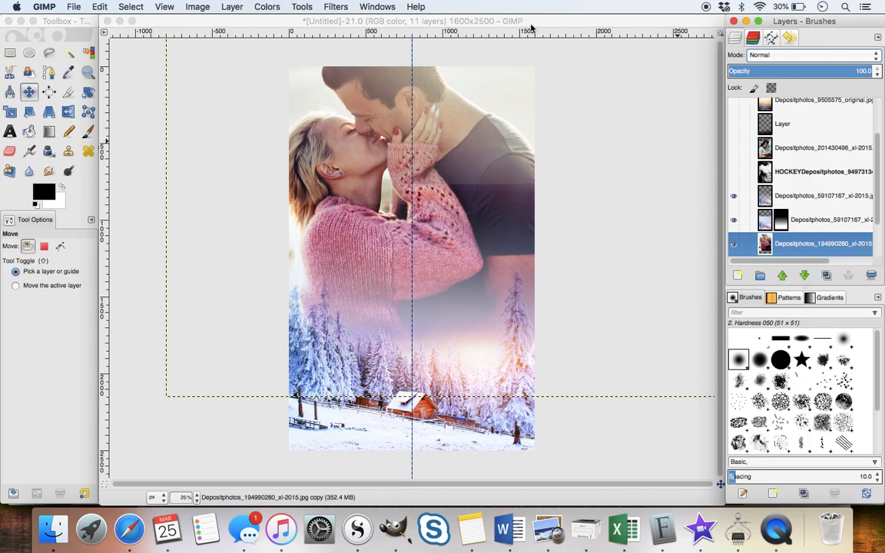
Step: Desaturate the couple copy based on Lightness and set its blend mode to Overlay
left_click(261, 6)
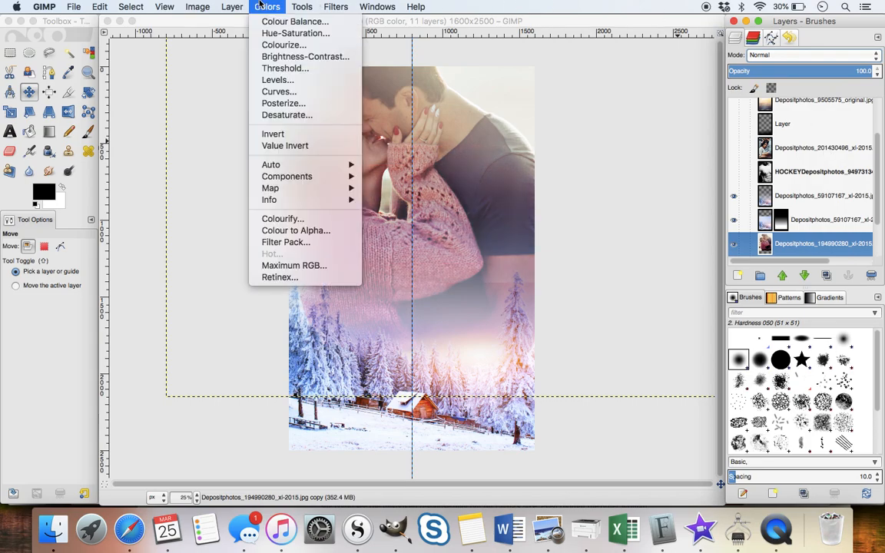
left_click(275, 120)
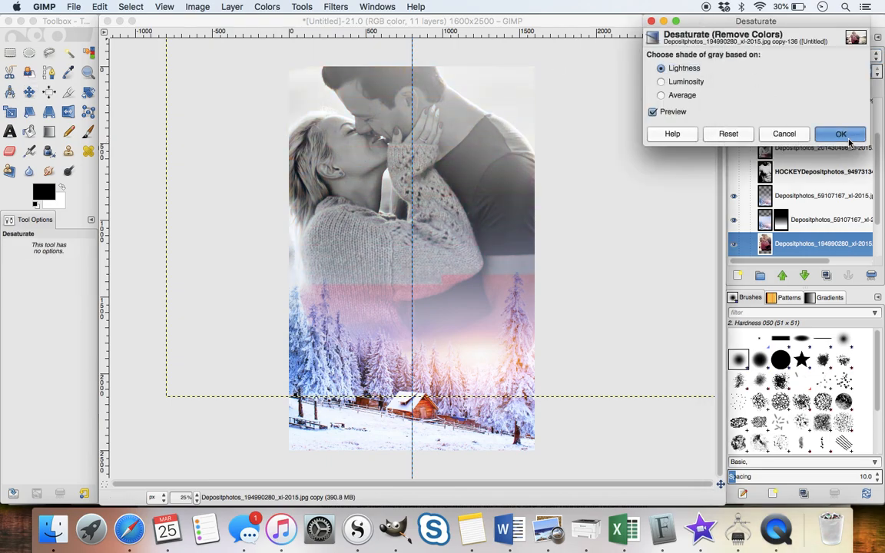
left_click(842, 135)
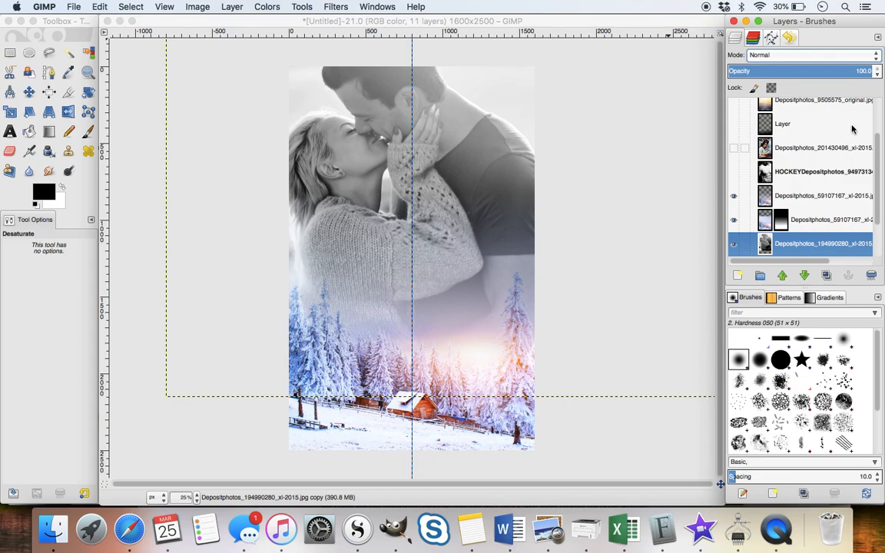
left_click(821, 59)
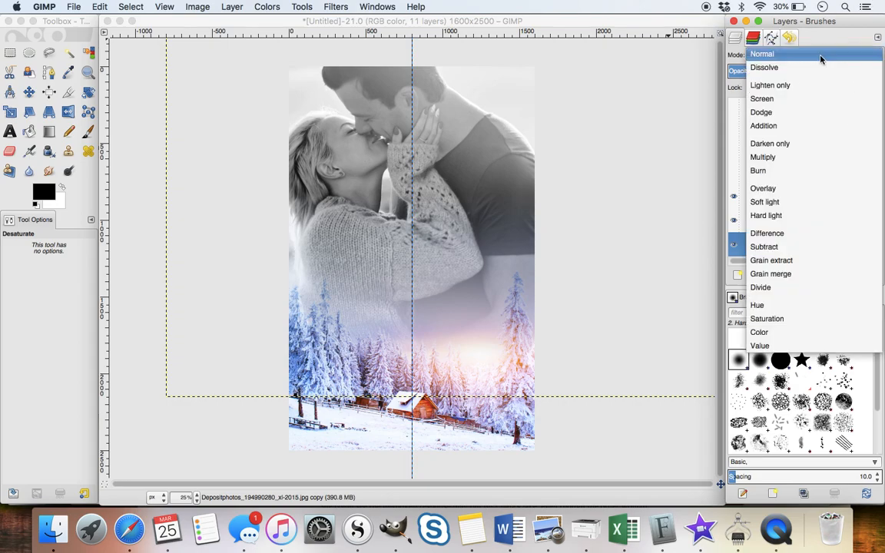
left_click(814, 196)
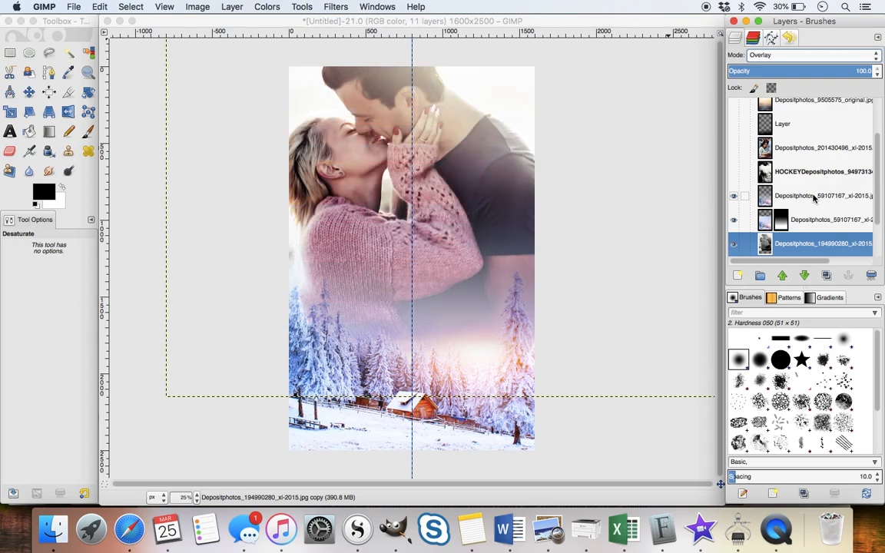
Step: Duplicate the original coloured couple layer above the Background and set this copy's blend mode to Overlay
scroll(814, 198, "down", 2)
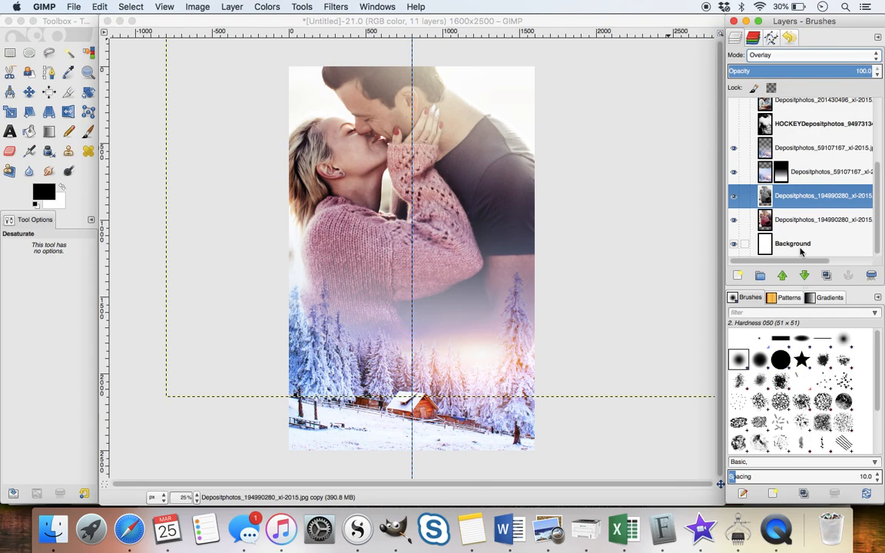
left_click(807, 222)
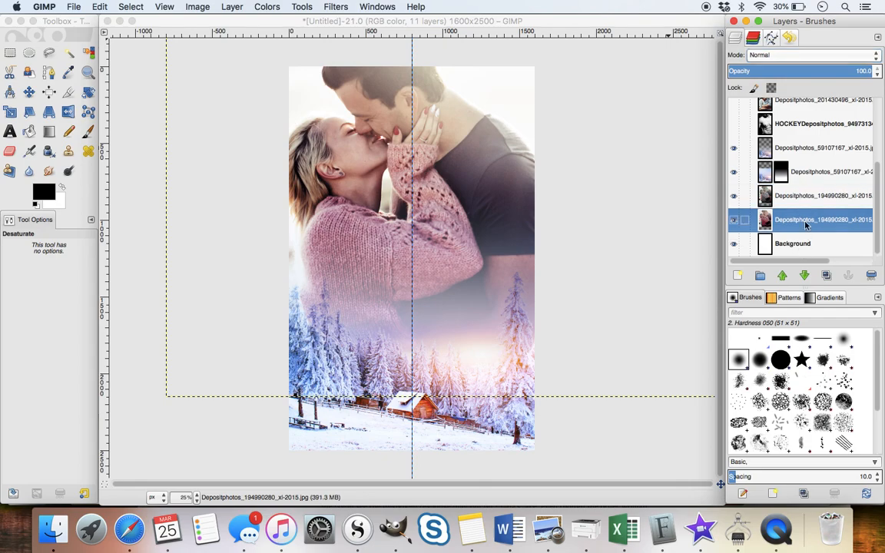
right_click(806, 221)
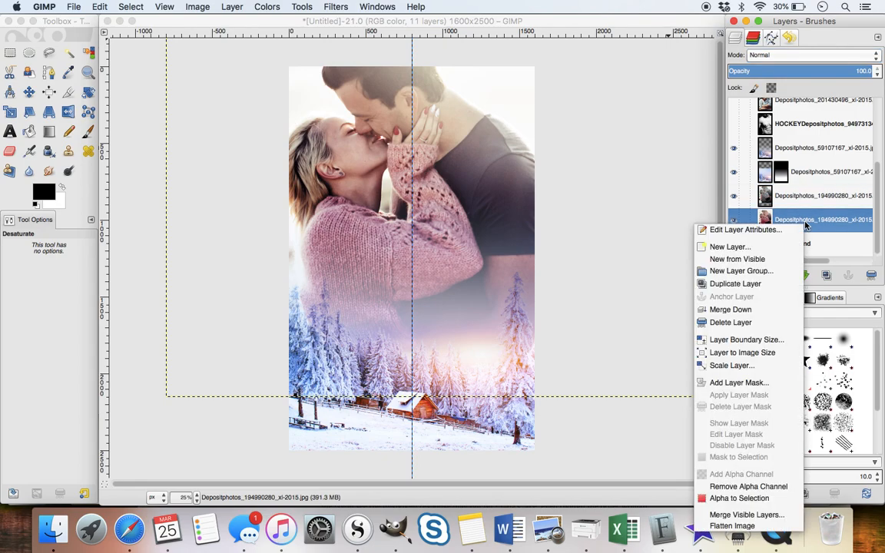
left_click(744, 283)
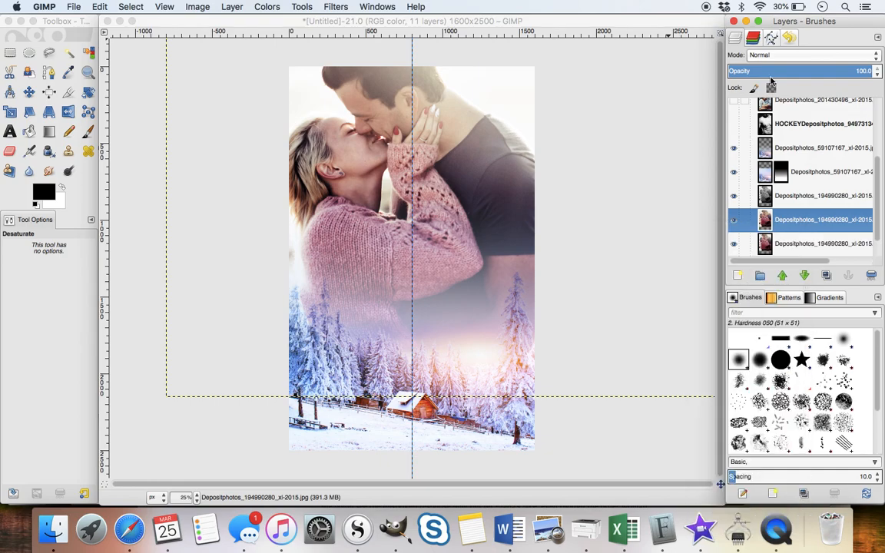
left_click(774, 56)
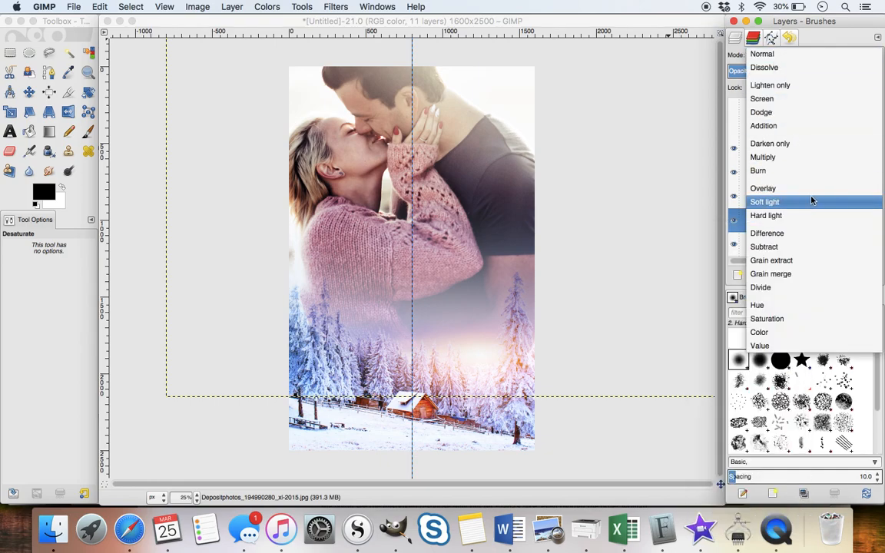
left_click(811, 196)
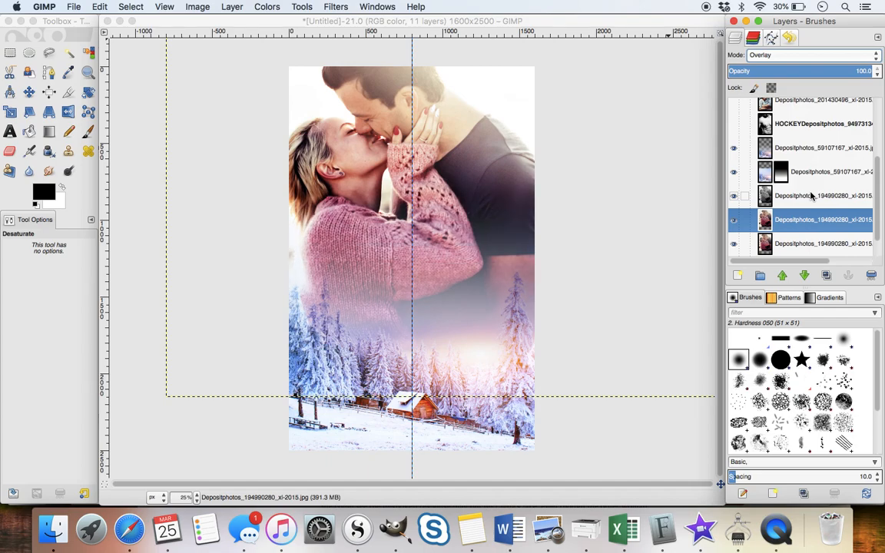
key("shift+super+d")
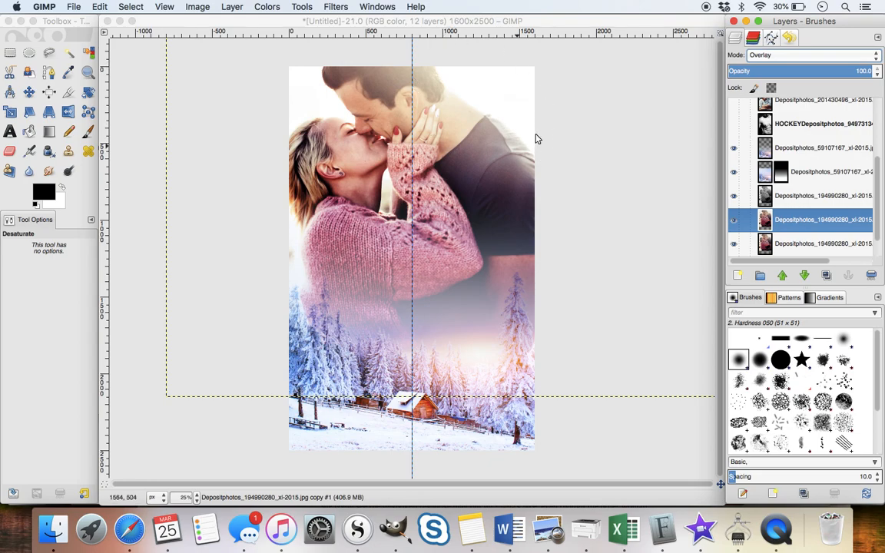
Step: Link the desaturated couple copy, the coloured copy and the original couple layer together
left_click(744, 197)
left_click(745, 222)
left_click(744, 245)
scroll(754, 231, "down", 1)
scroll(799, 192, "up", 5)
scroll(803, 184, "down", 5)
Step: Move the linked couple layers down about 200 px so more of the man's head lies within the cover
left_click(804, 178)
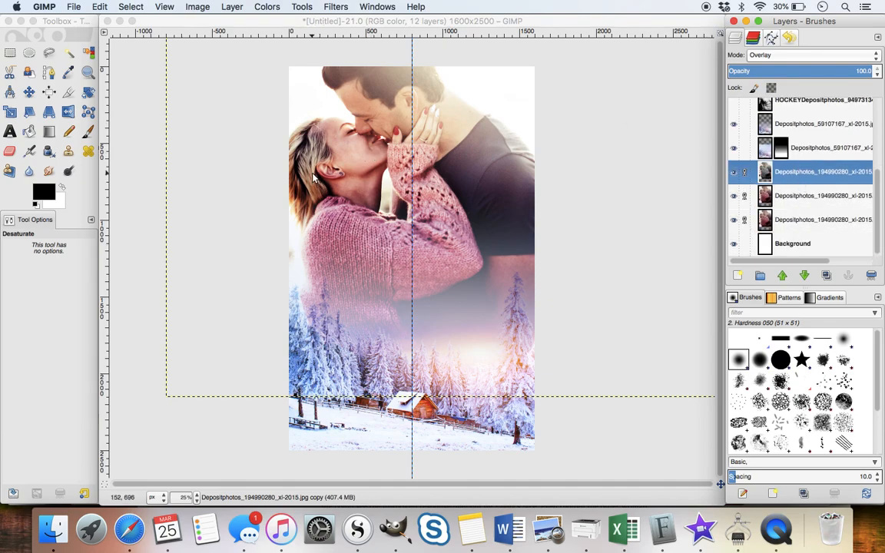
left_click(29, 93)
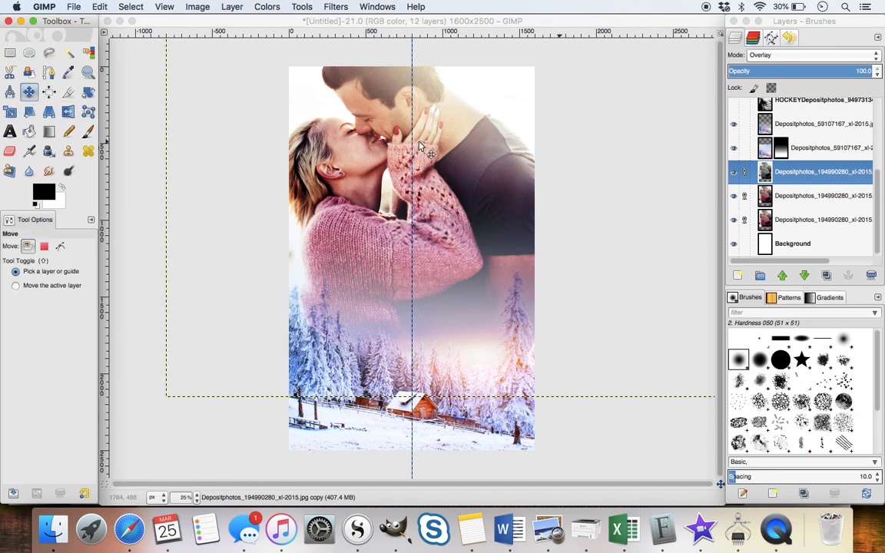
left_click(417, 143)
key("shift+Up")
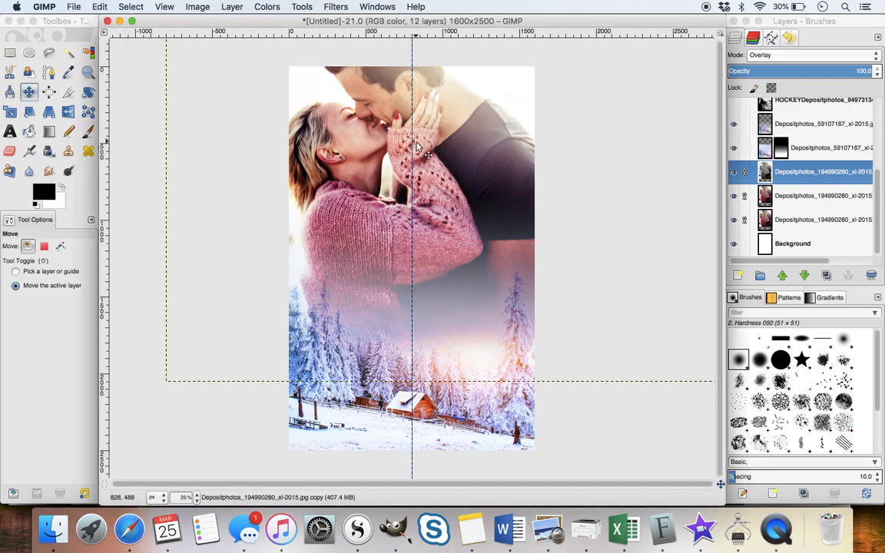
key("shift+Down")
key("shift+Down")
key("shift+Down")
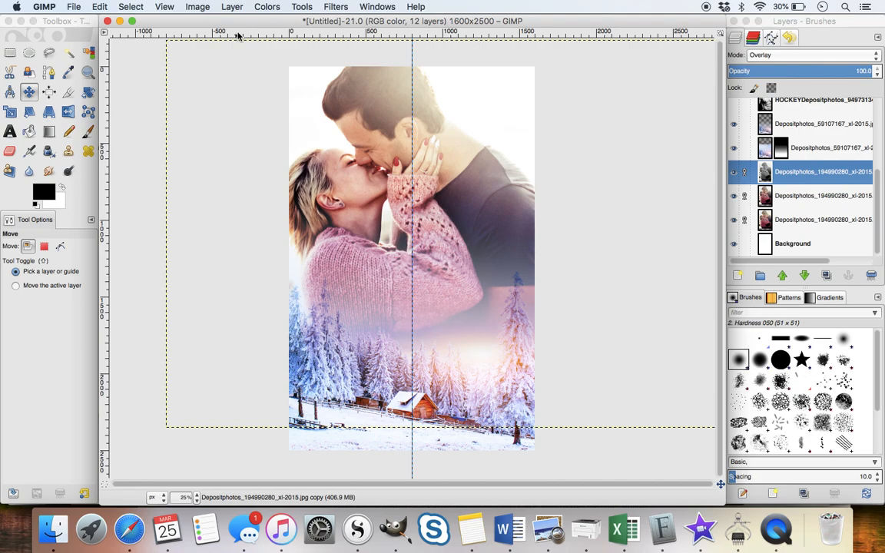
Step: Add the title text "Stuck Together" followed by a line break over the woman's sweater
left_click(10, 131)
left_click(333, 269)
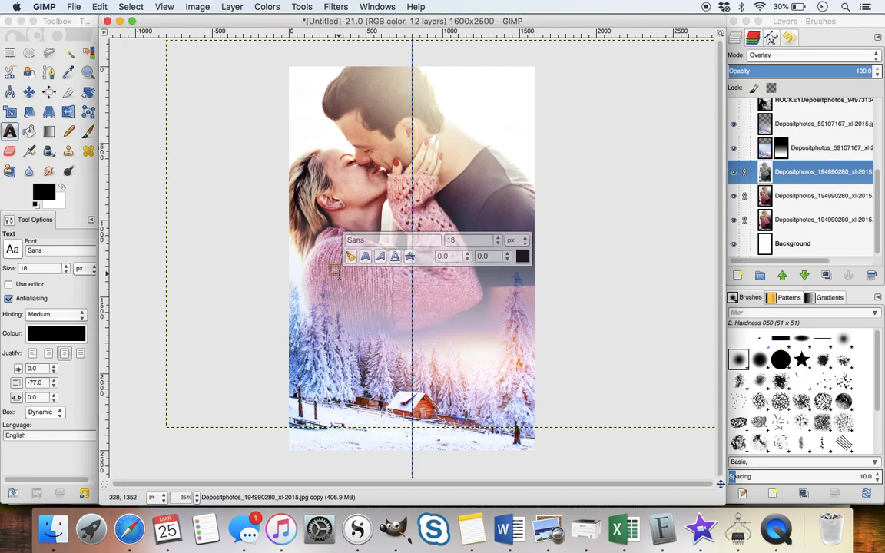
type("Stuck T")
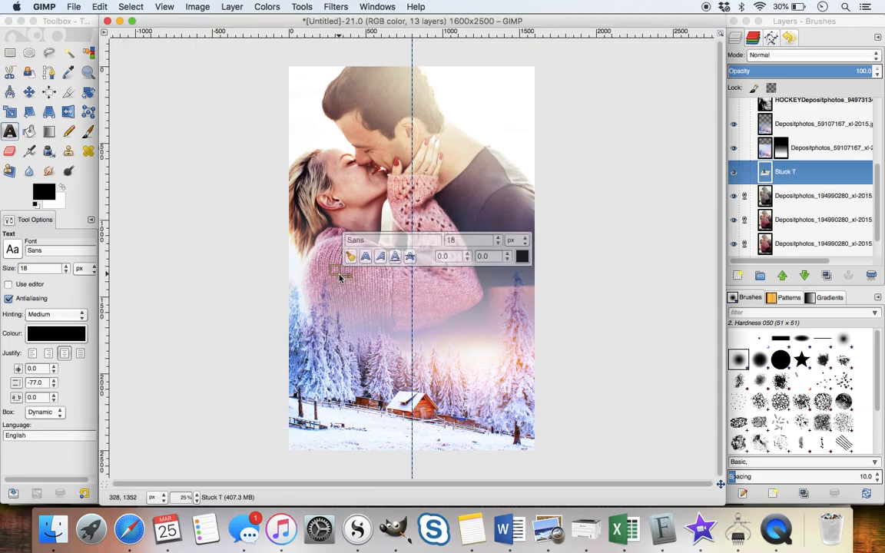
type("ogether")
key("Return")
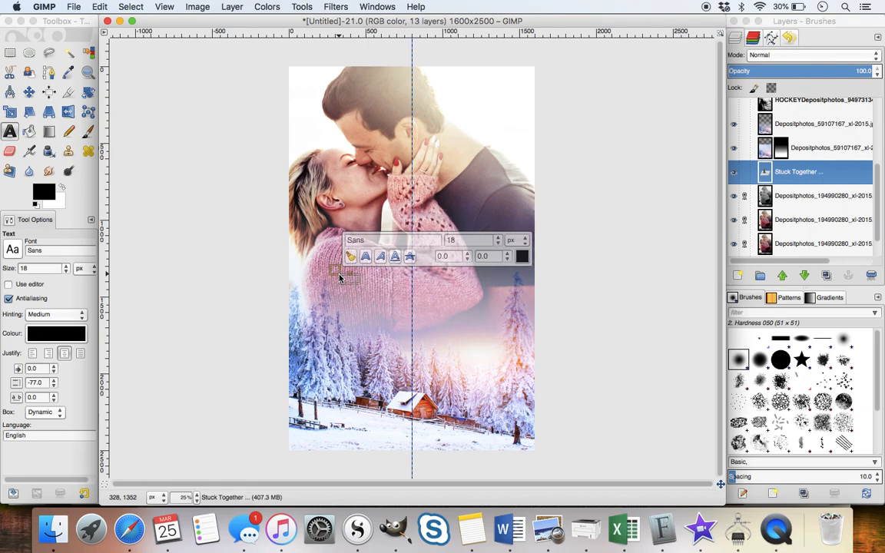
Step: Format the whole title text in Futura Medium at 172 px
key("super+a")
left_click_drag(374, 240, 337, 241)
type("Futura")
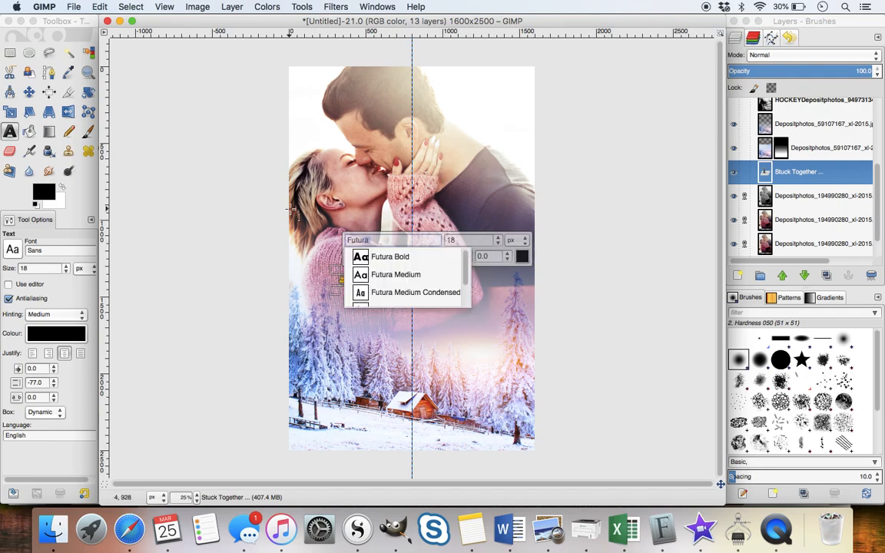
left_click(449, 275)
left_click(498, 238)
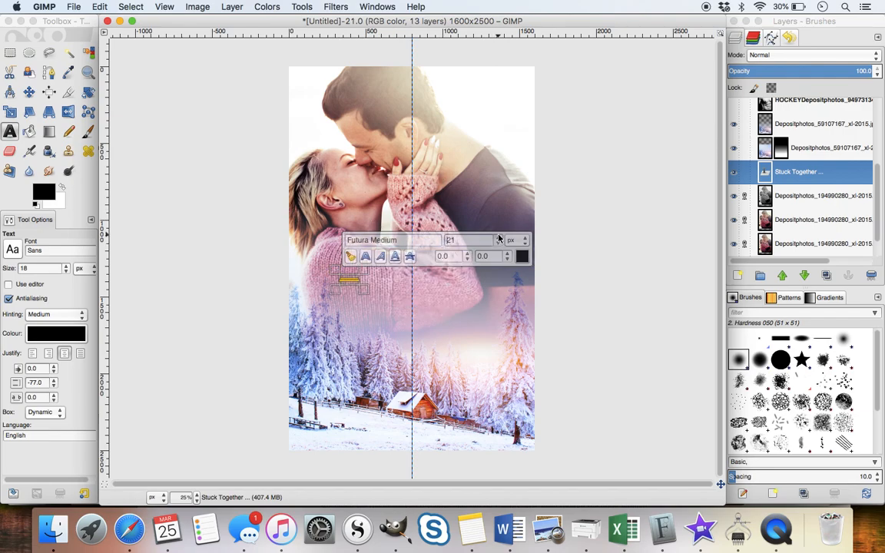
type("134")
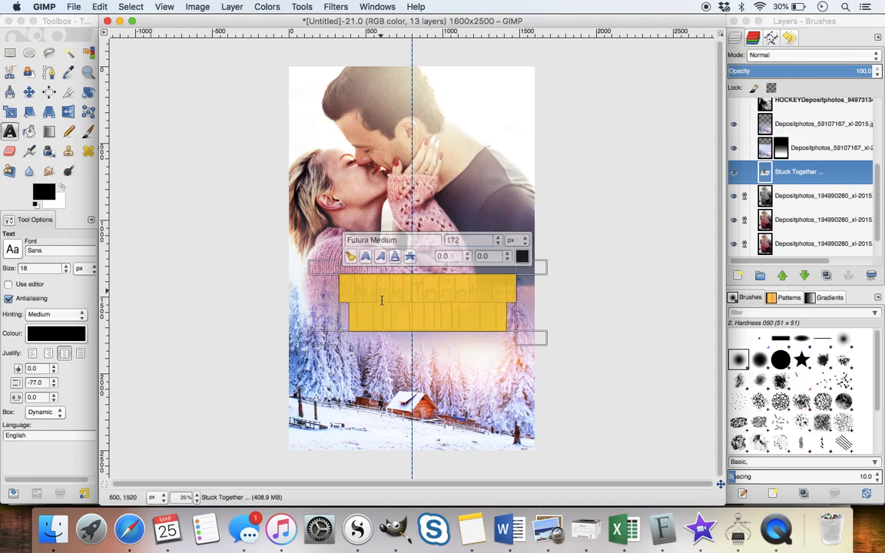
left_click(381, 301)
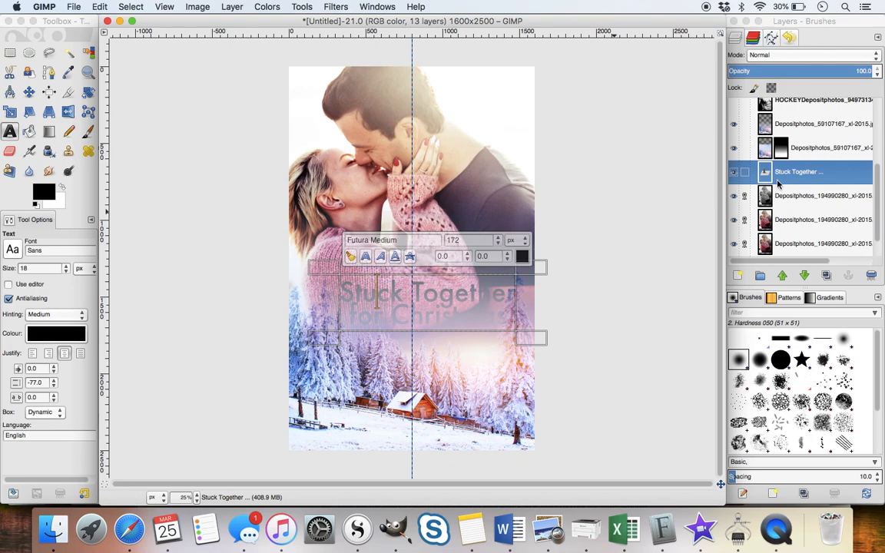
Step: Replace the title wording with "Forever My" on the first line and "Best Friend" on the second
left_click(354, 294)
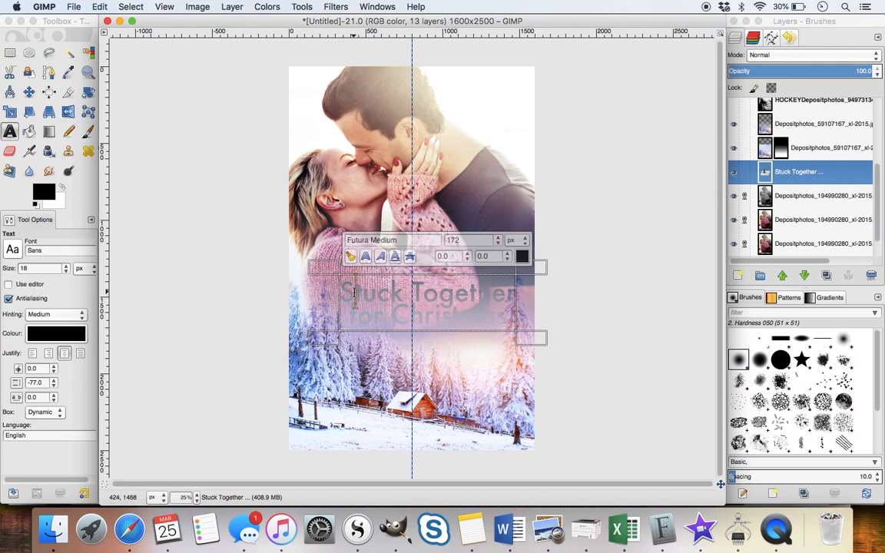
key("shift+Down")
key("shift+Down")
type("Forver")
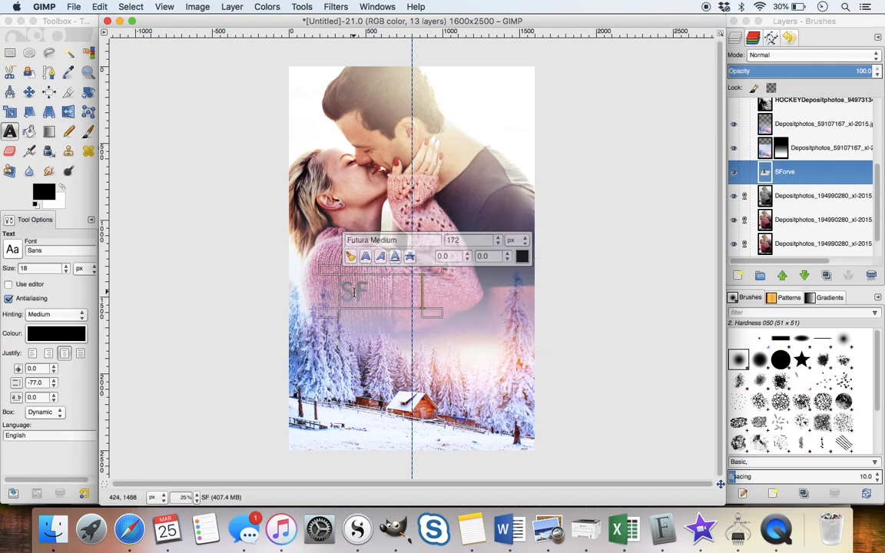
key("Left")
key("Left")
key("Left")
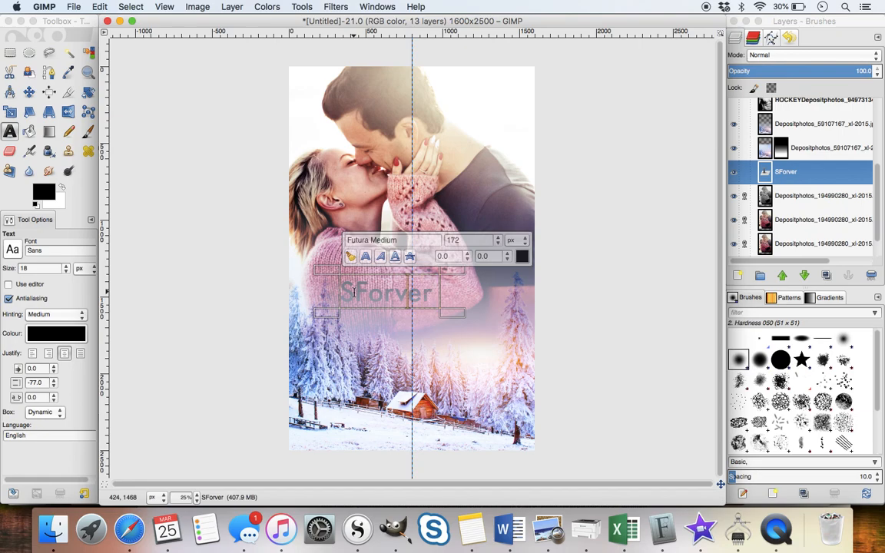
type("e")
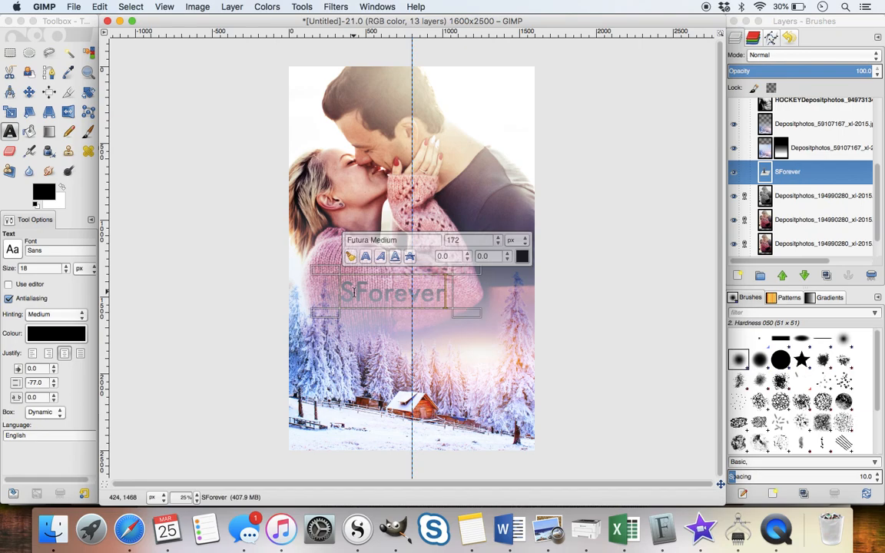
type("My")
key("Return")
type("Best Frie")
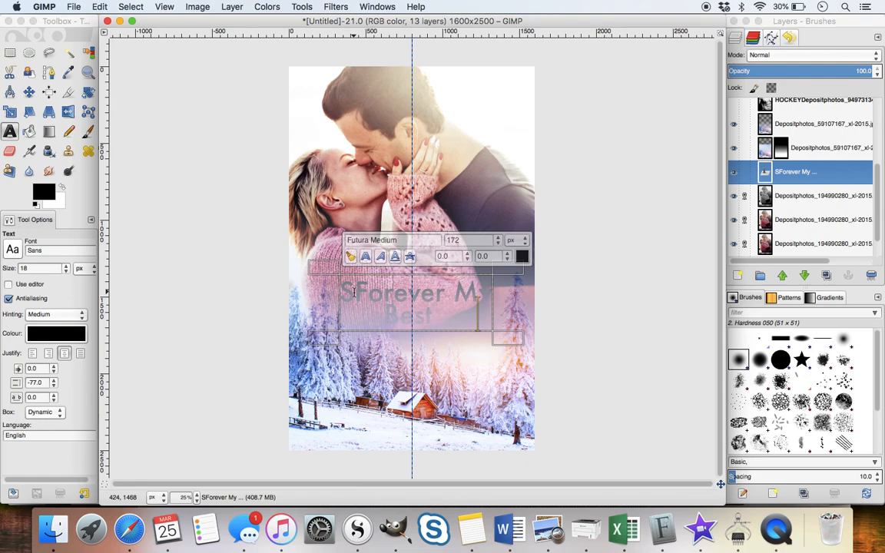
left_click(354, 292)
key("BackSpace")
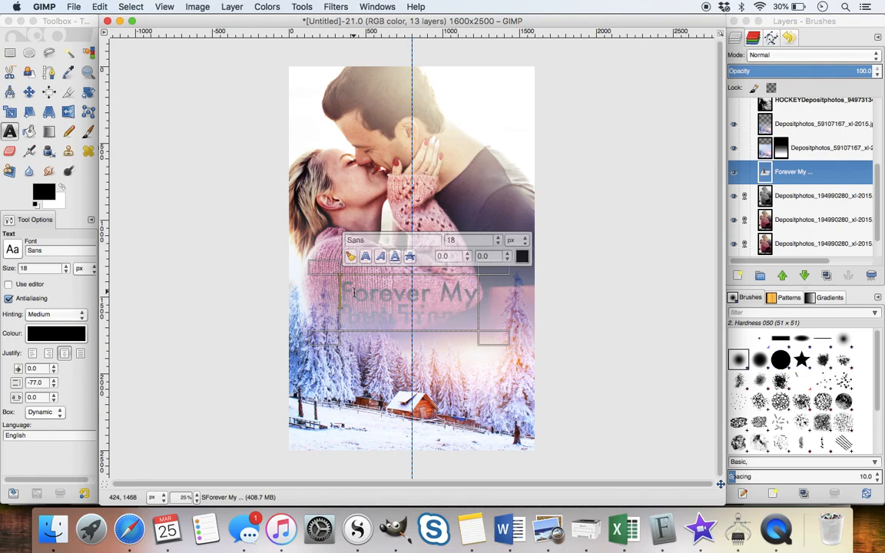
Step: Format the whole title text in the Didot font at 234 px
key("ctrl+a")
left_click_drag(402, 237, 252, 213)
type("Did")
left_click(372, 257)
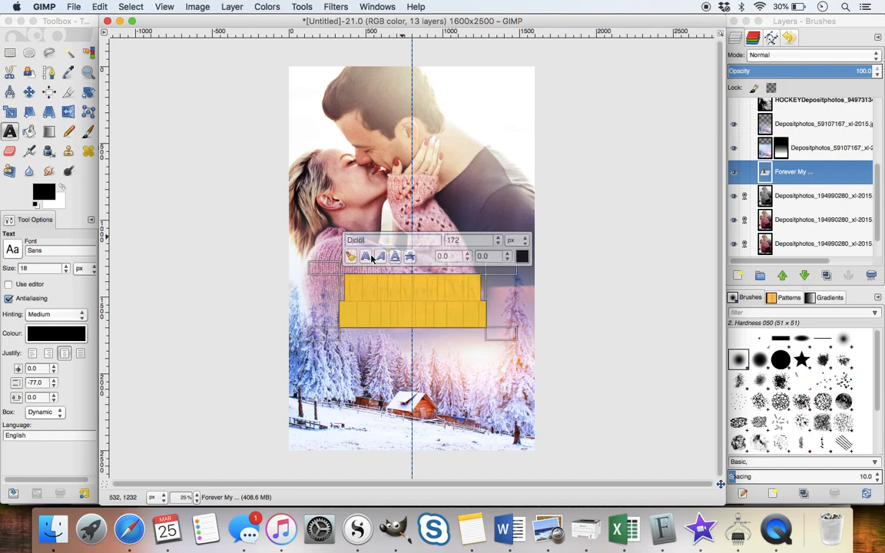
left_click(498, 238)
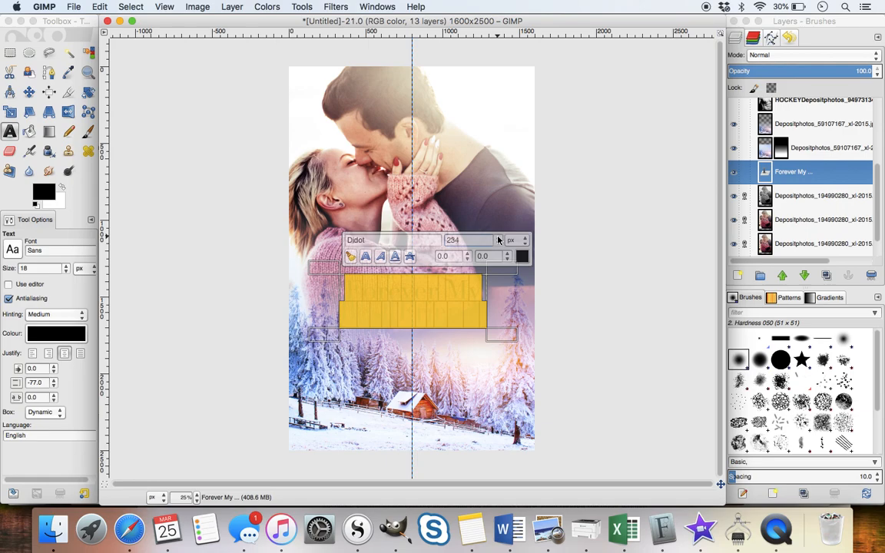
left_click(345, 289)
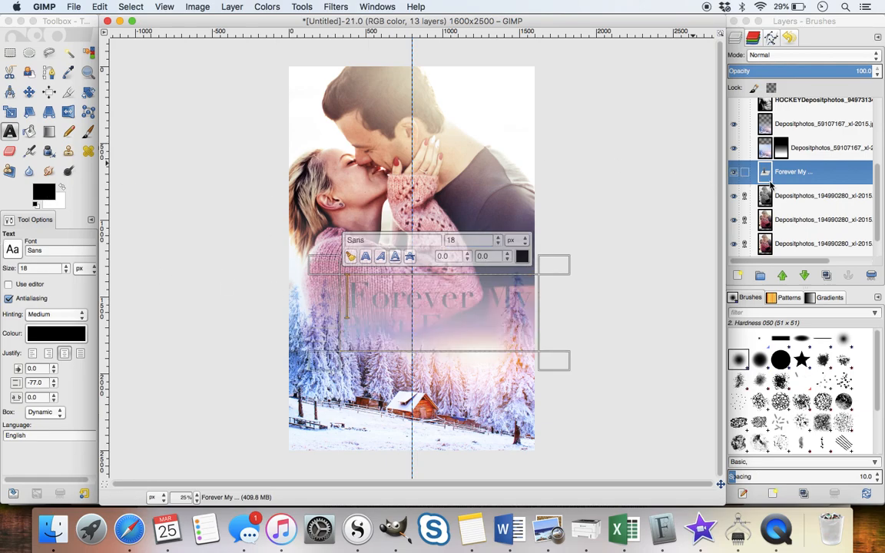
Step: Raise the title layer above both winter landscape layers and move the title up and left within the cover
mouse_move(781, 176)
left_mouse_down()
mouse_move(786, 126)
mouse_move(800, 174)
mouse_move(784, 177)
left_mouse_up()
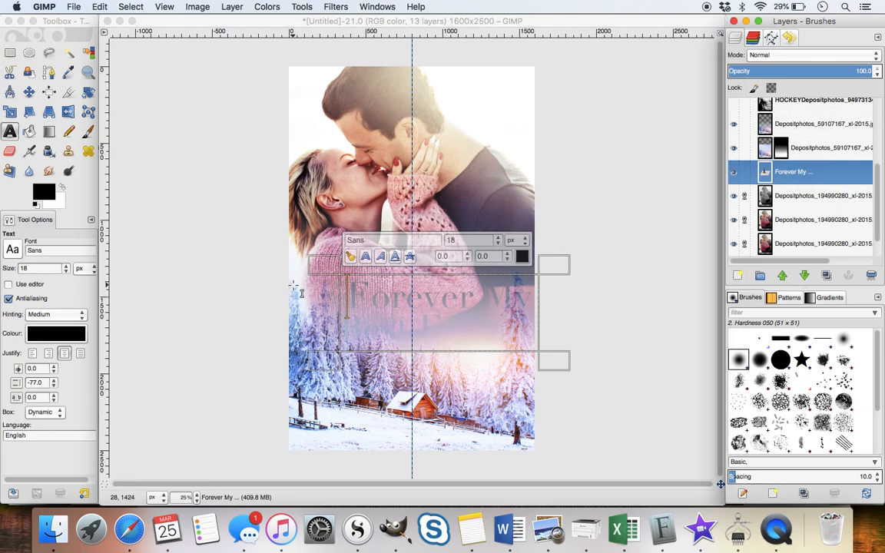
left_click_drag(741, 171, 791, 115)
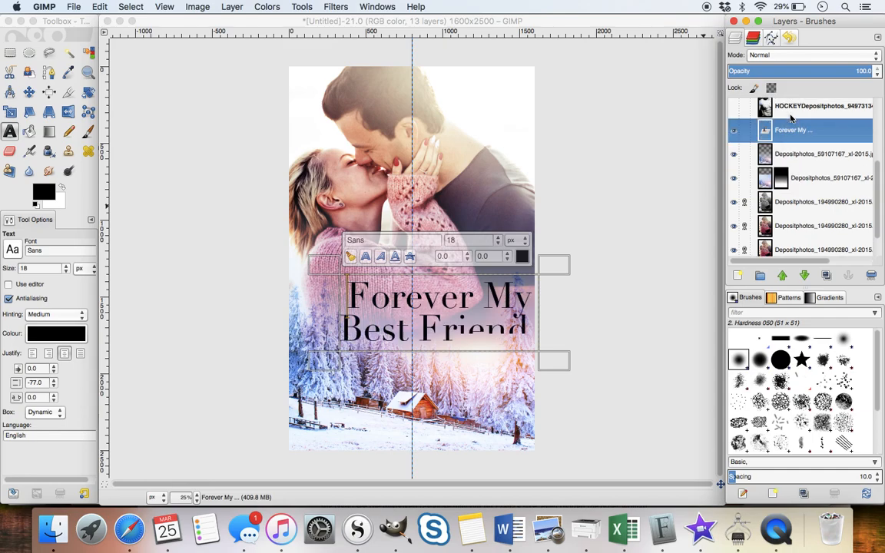
left_click(28, 91)
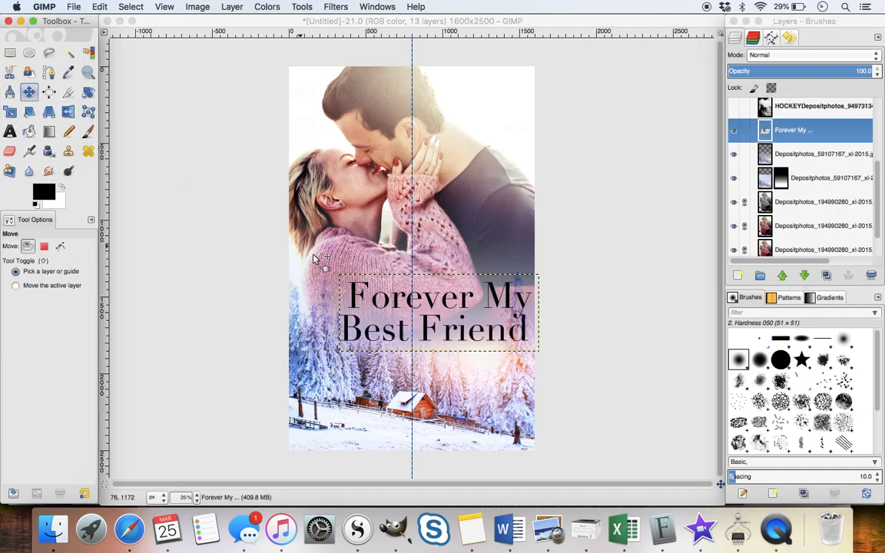
left_click(356, 300)
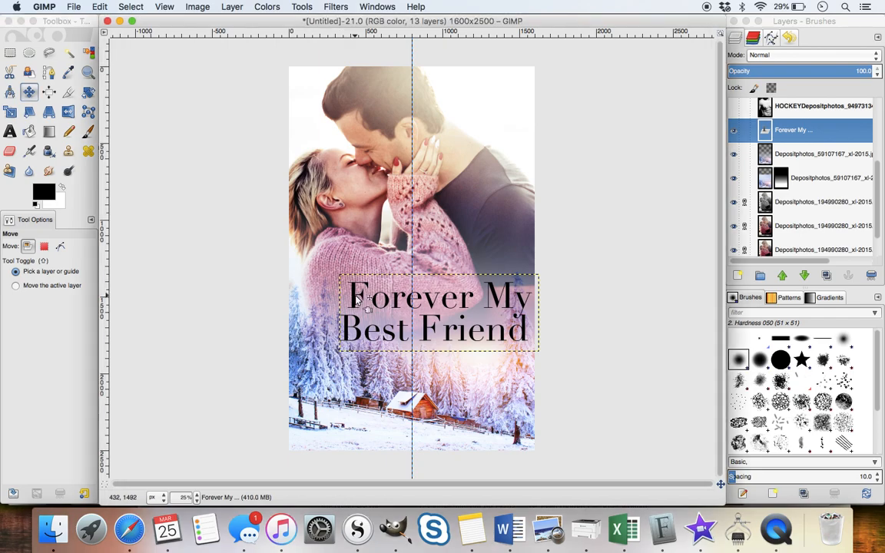
left_click_drag(355, 299, 322, 271)
Step: Remove "My" from the title and insert "Friends" as a new first line above "Forever"
left_click(10, 132)
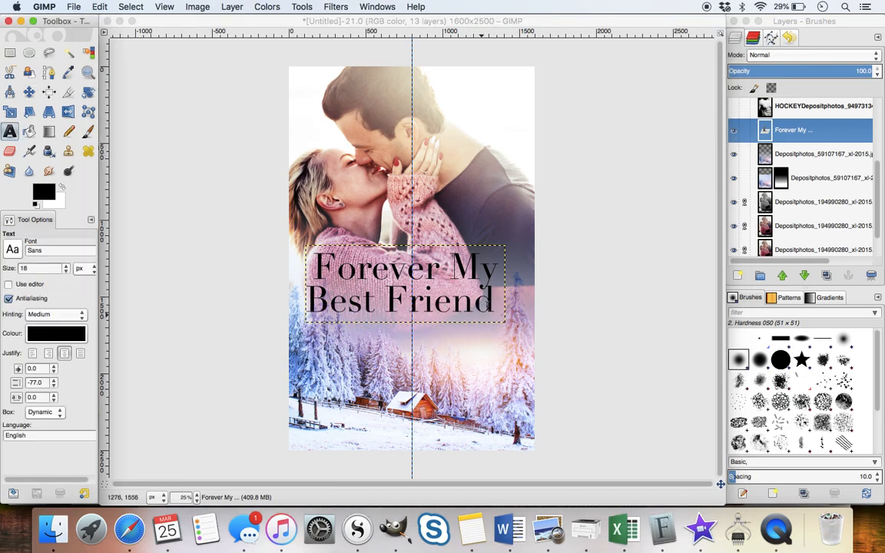
left_click(454, 271)
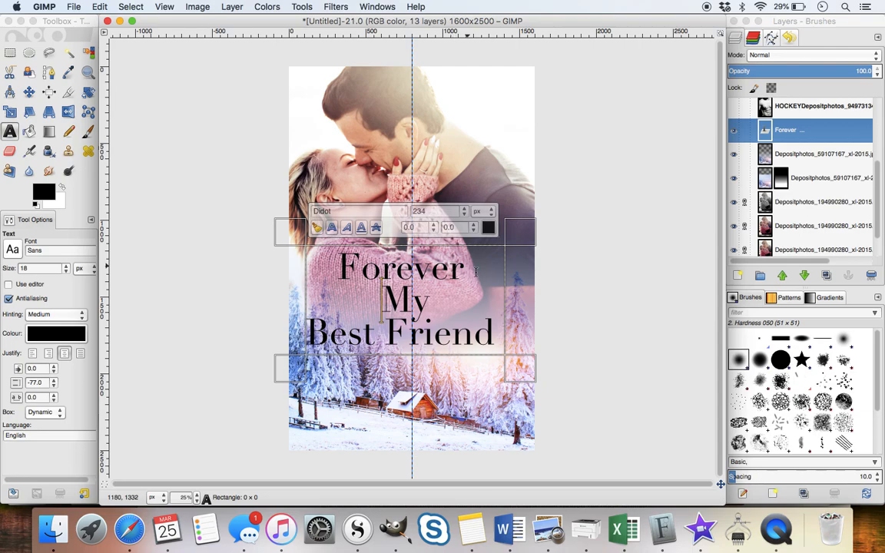
left_click_drag(443, 302, 354, 303)
key("BackSpace")
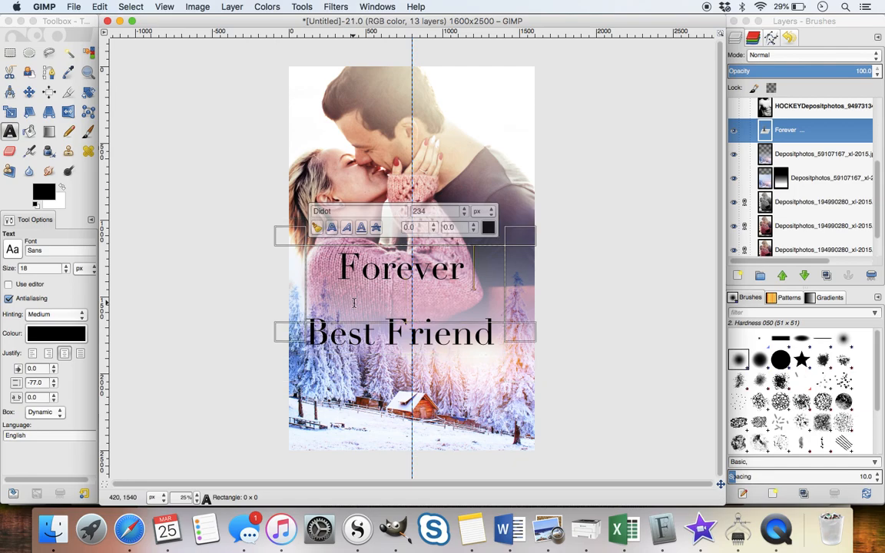
key("BackSpace")
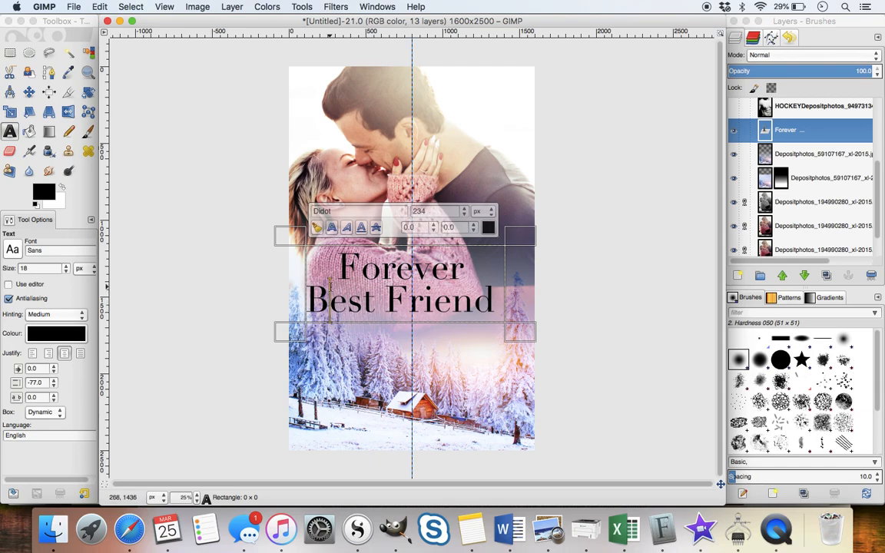
left_click(368, 268)
type("r")
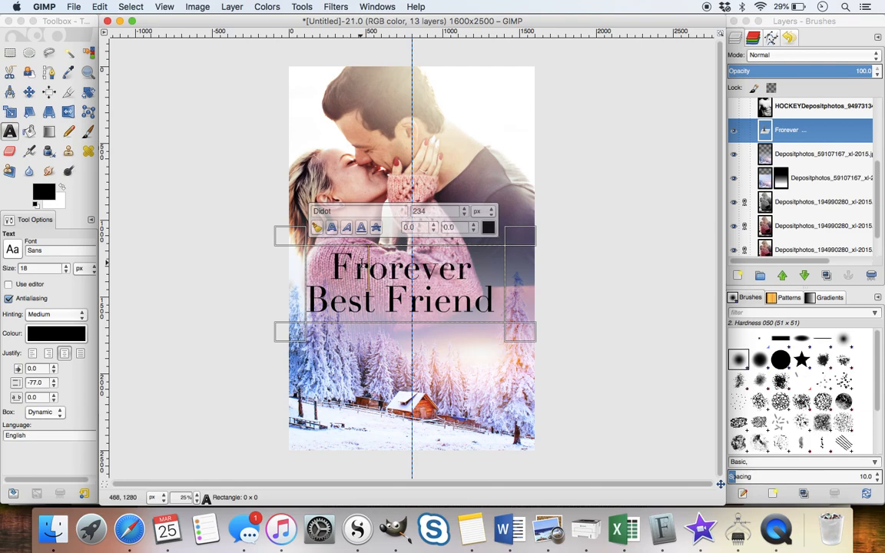
type("iends")
key("Return")
type("F")
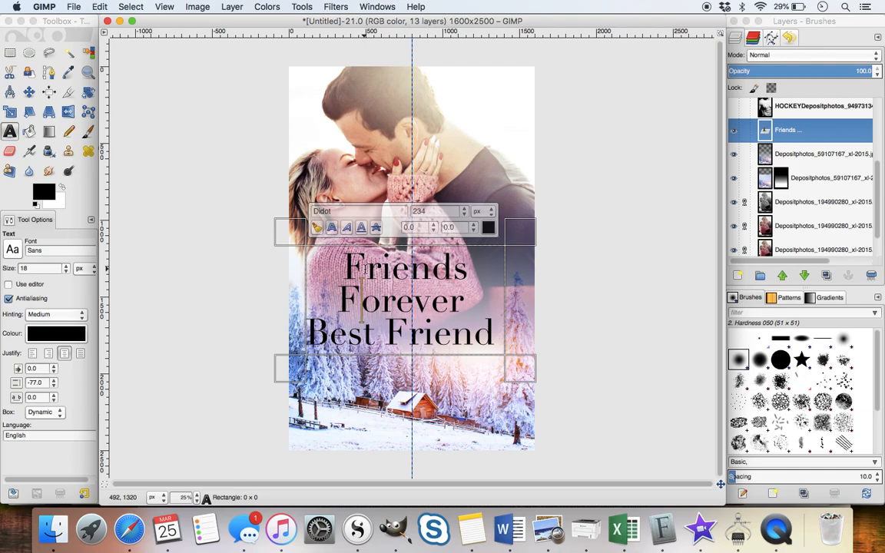
Step: Replace the title's lines below "Friends" with "Before" on the second line and "Benefits" on the third
left_click_drag(340, 301, 532, 324)
type("B")
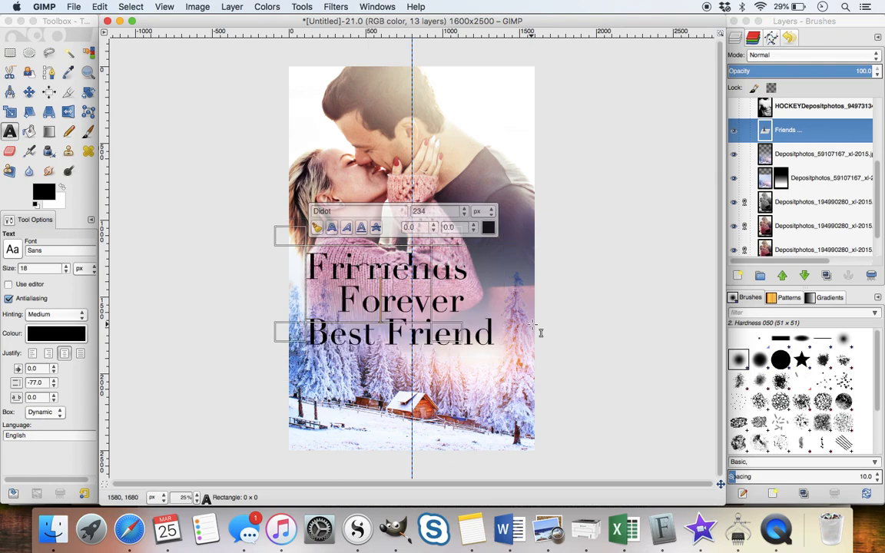
type("efore")
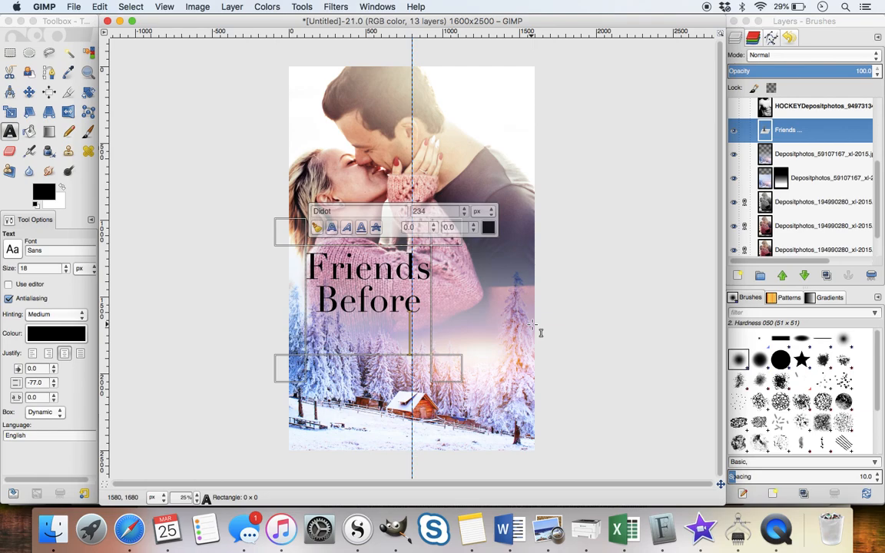
key("Return")
type("Beneifts")
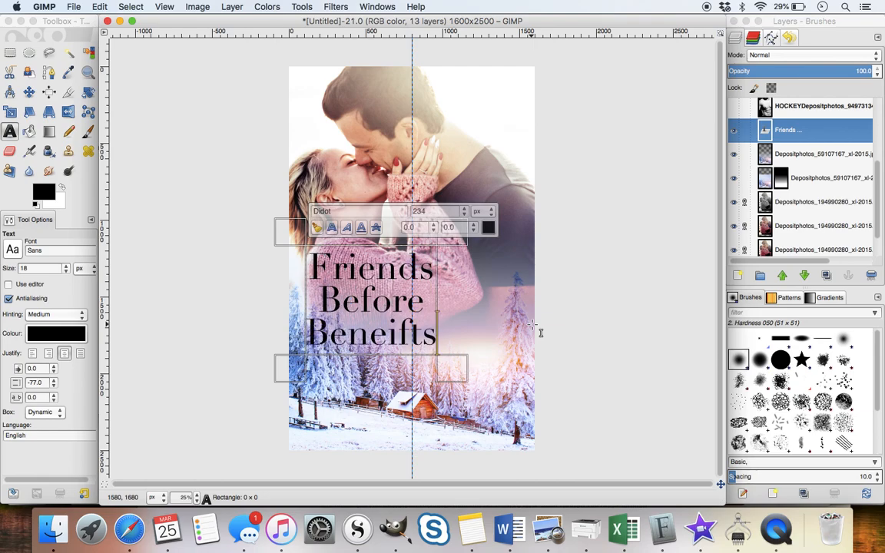
key("BackSpace")
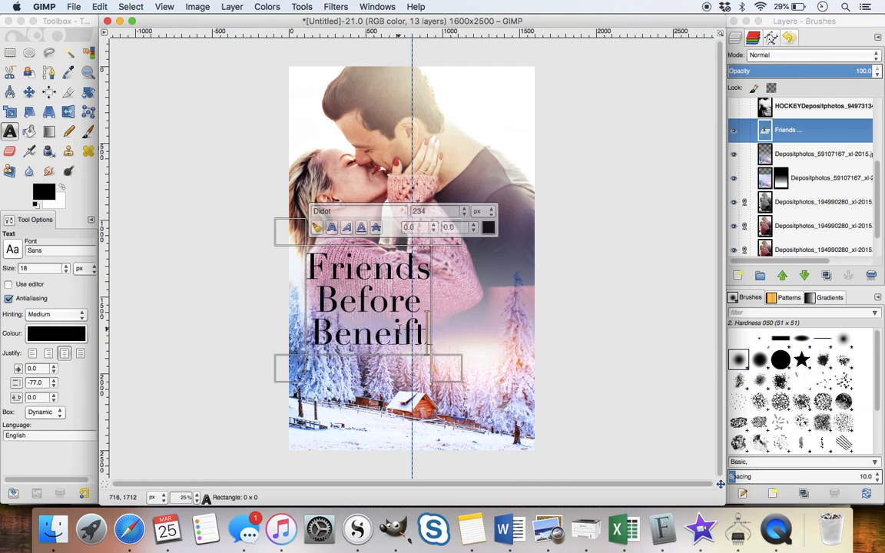
key("BackSpace")
key("BackSpace")
key("BackSpace")
key("BackSpace")
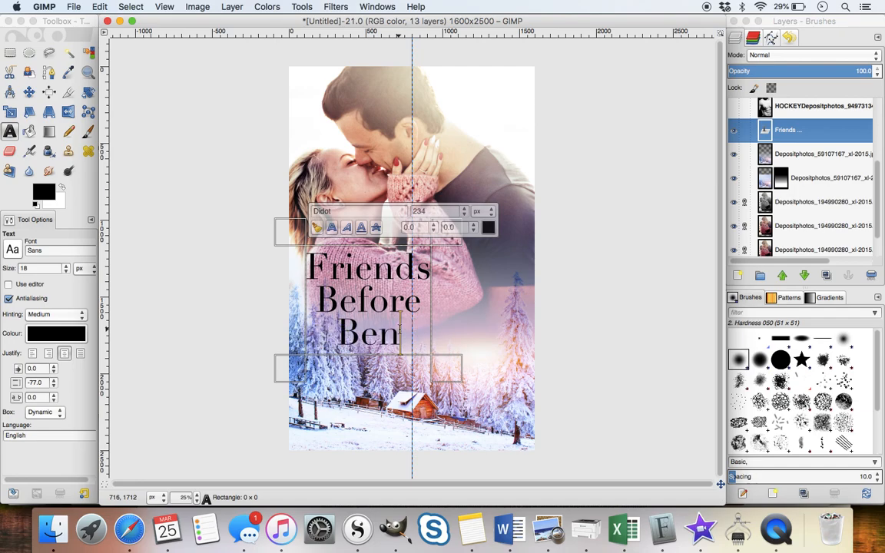
type("efit")
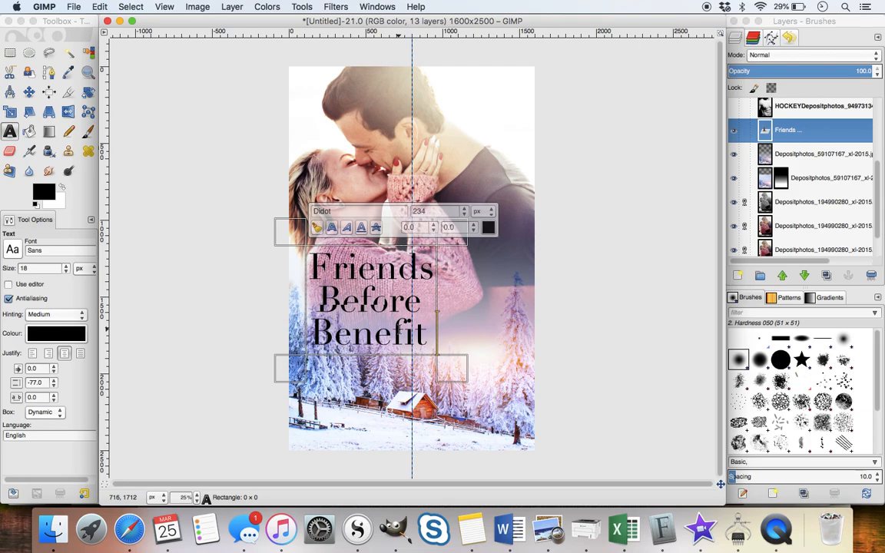
type("s")
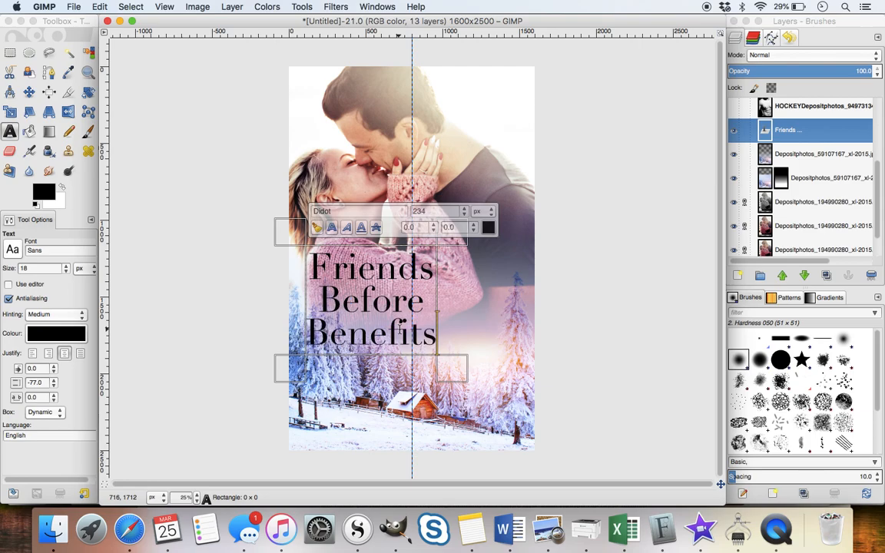
Step: Set the kerning of the whole title to 4.0 and move the title right to centre it on the vertical guide
key("ctrl+a")
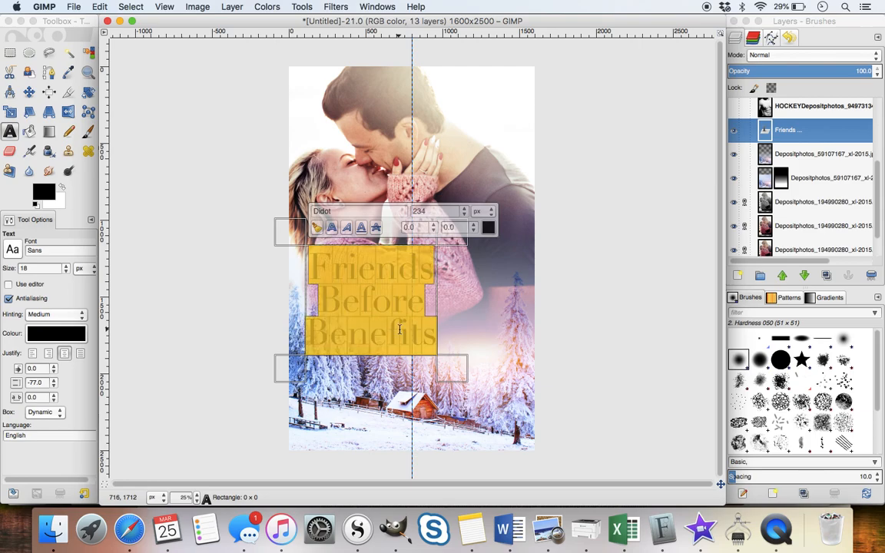
left_click(474, 225)
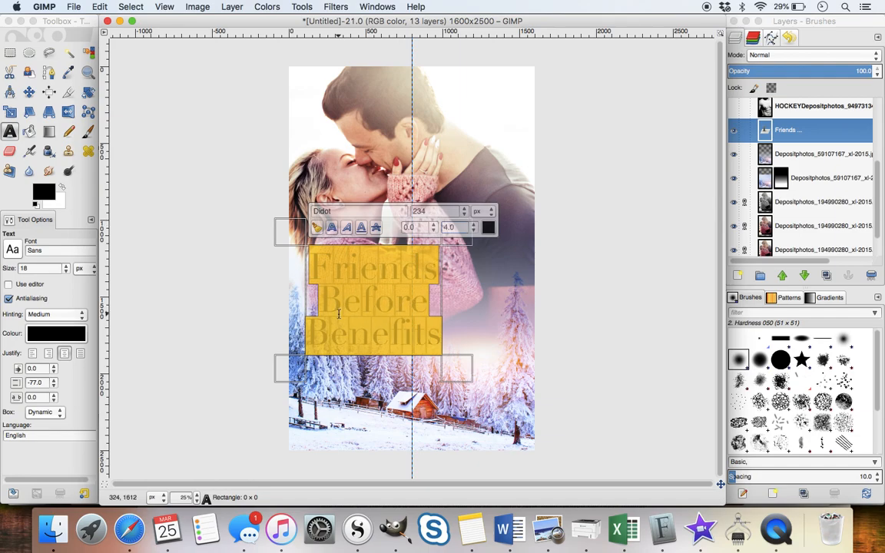
left_click(339, 314)
left_click(29, 91)
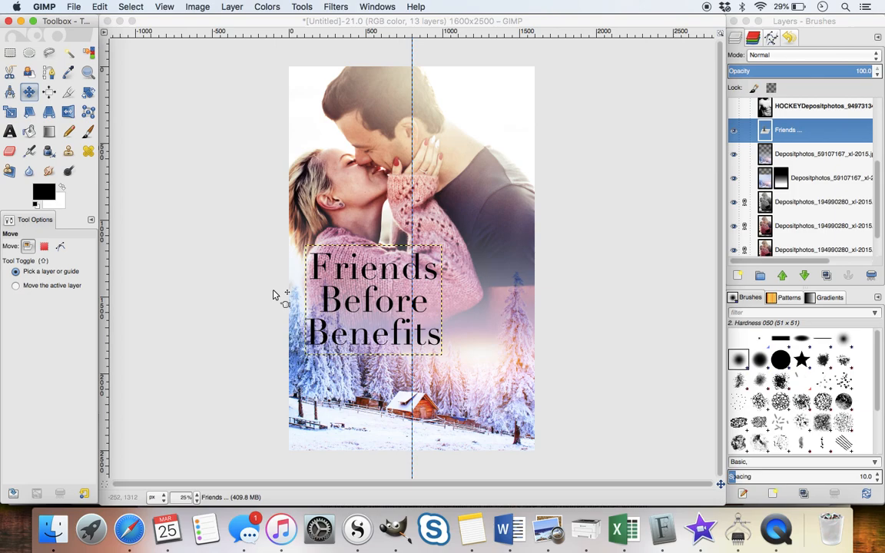
left_click_drag(320, 295, 366, 301)
Step: Try to offset "Before" in the title's second line by adding and removing spaces around the word
left_click(10, 132)
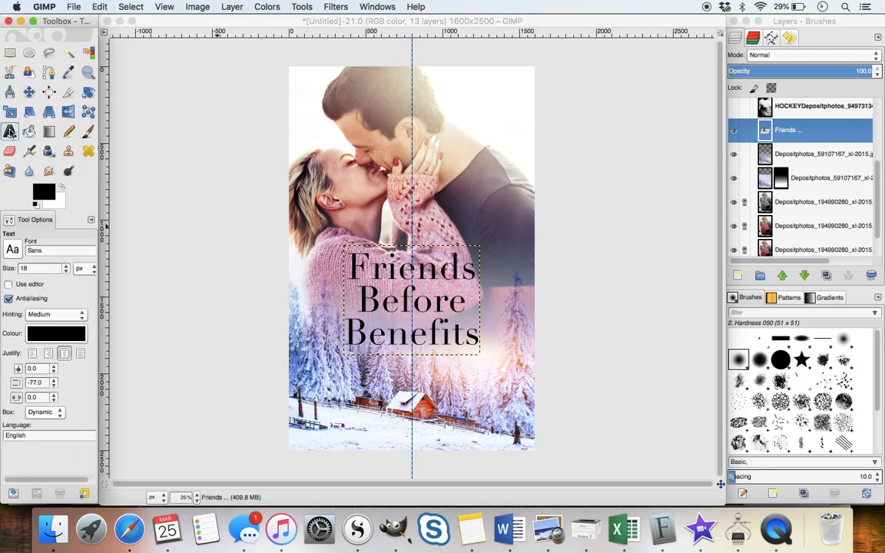
left_click(358, 304)
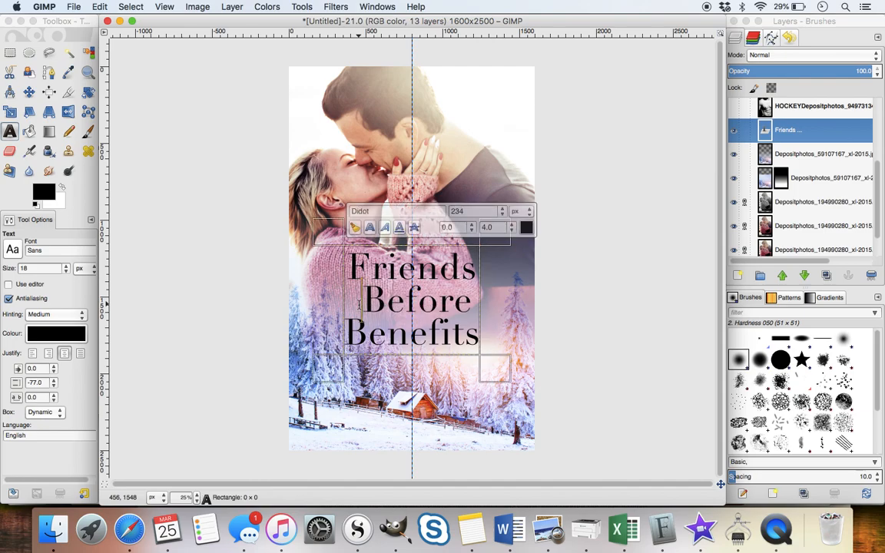
key("Left")
key("Left")
key("Left")
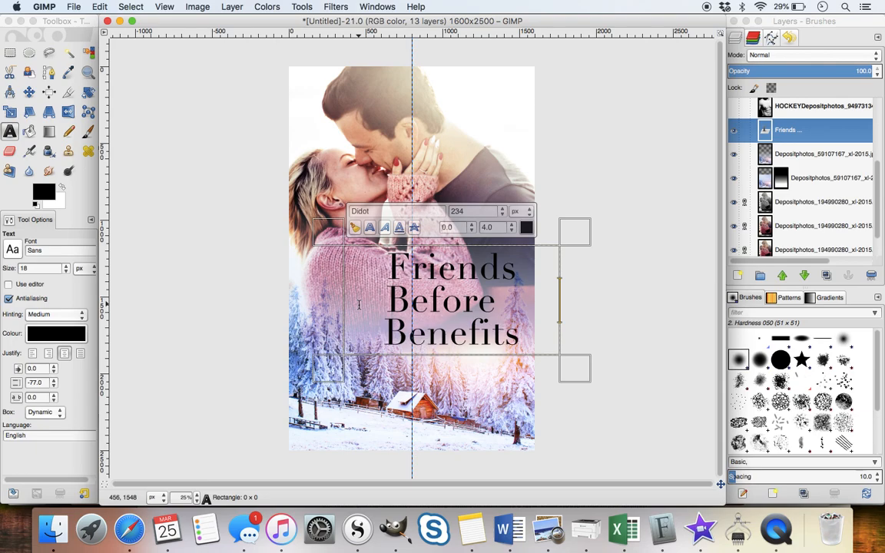
left_click_drag(387, 297, 264, 292)
key("BackSpace")
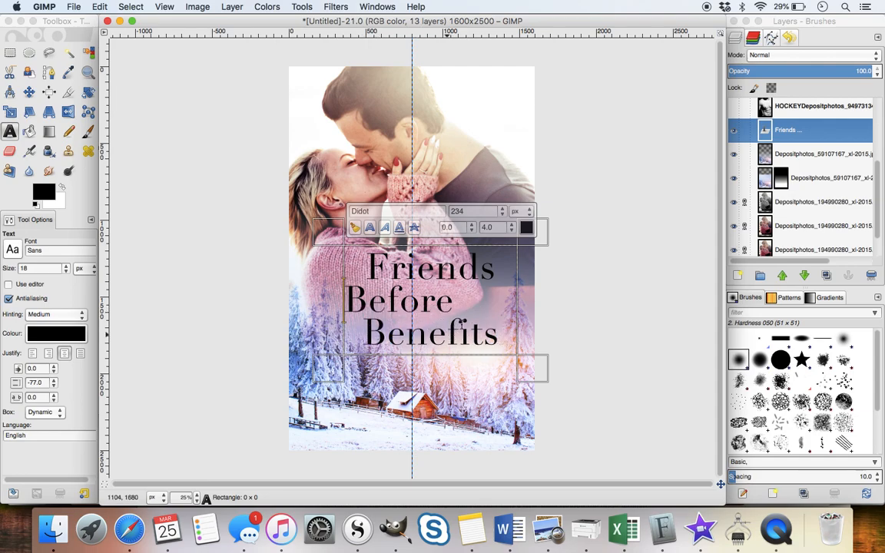
Step: Remove the extra spaces around "Before" and restore the line breaks before and after it
left_click(330, 335)
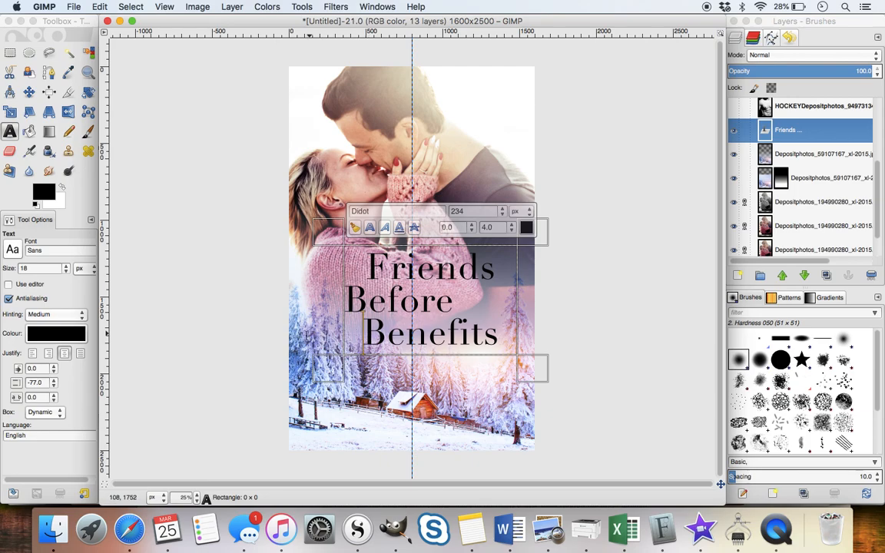
left_click(345, 300)
key("BackSpace")
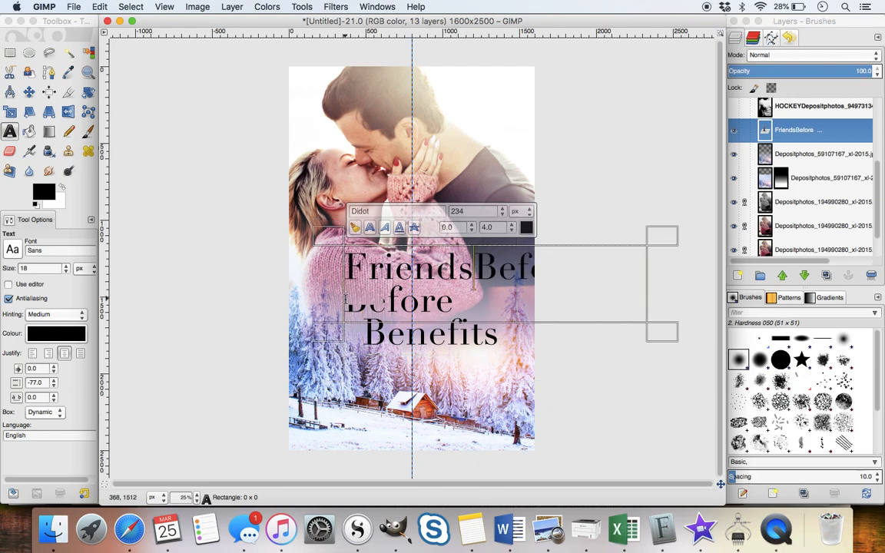
key("Return")
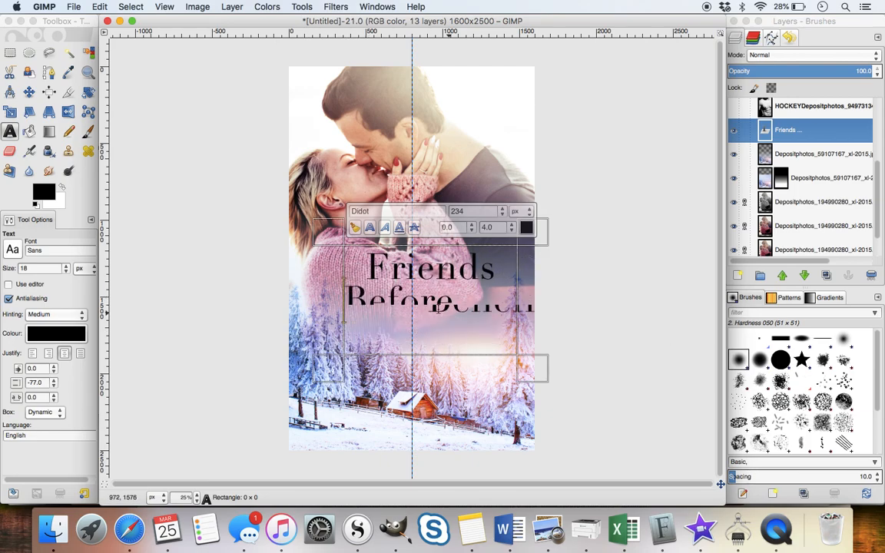
left_click_drag(451, 309, 563, 309)
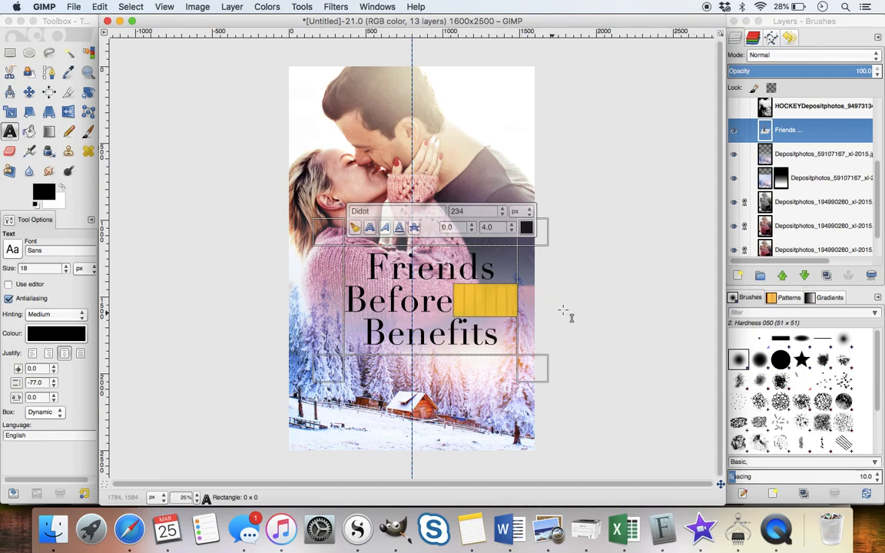
key("BackSpace")
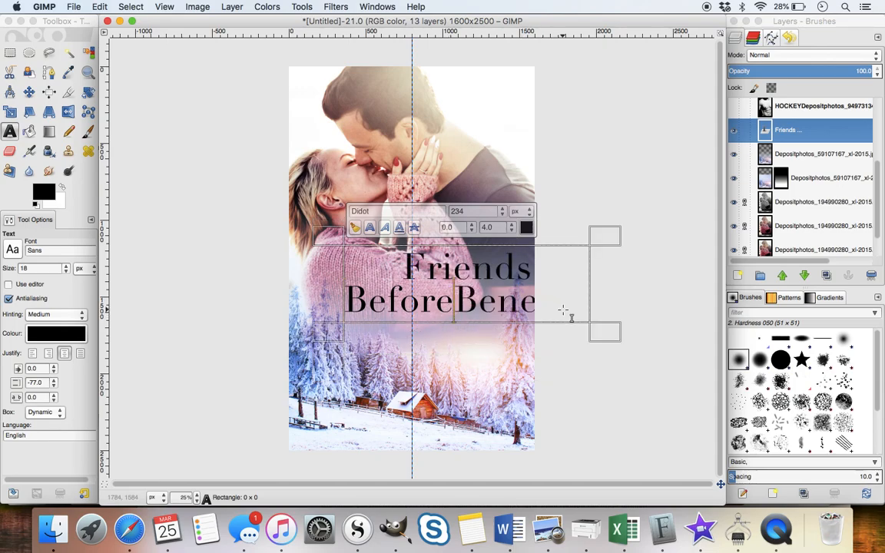
key("Return")
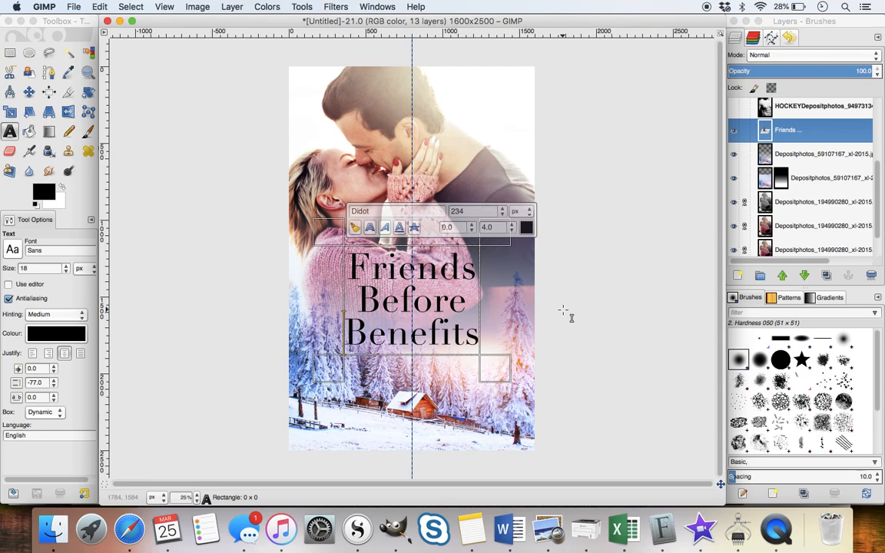
Step: Move the title left and stagger its lines, left-justified with "Before" and "Benefits" progressively indented by leading spaces
left_click(29, 91)
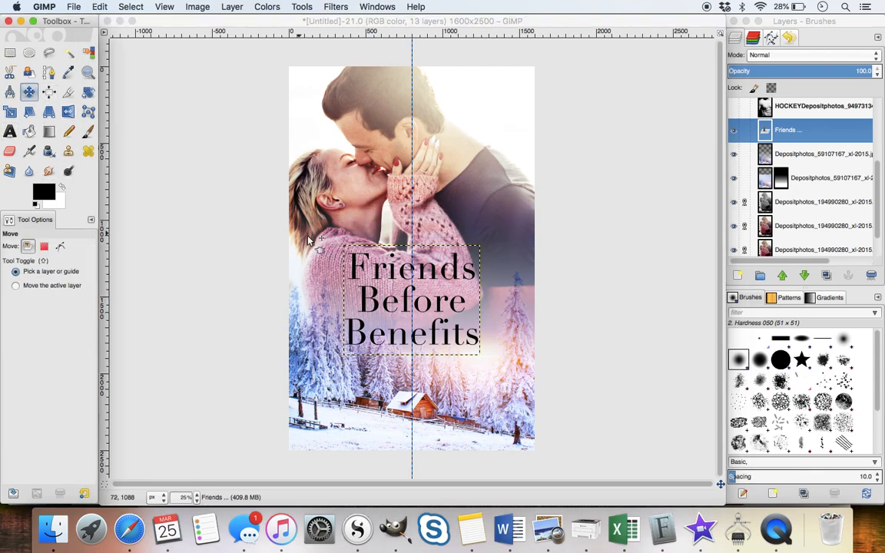
left_click_drag(363, 306, 329, 300)
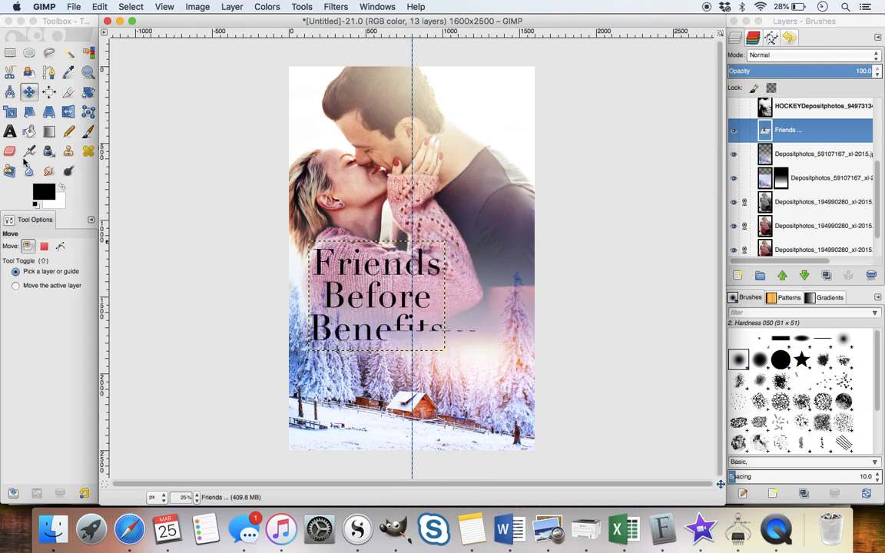
left_click(10, 131)
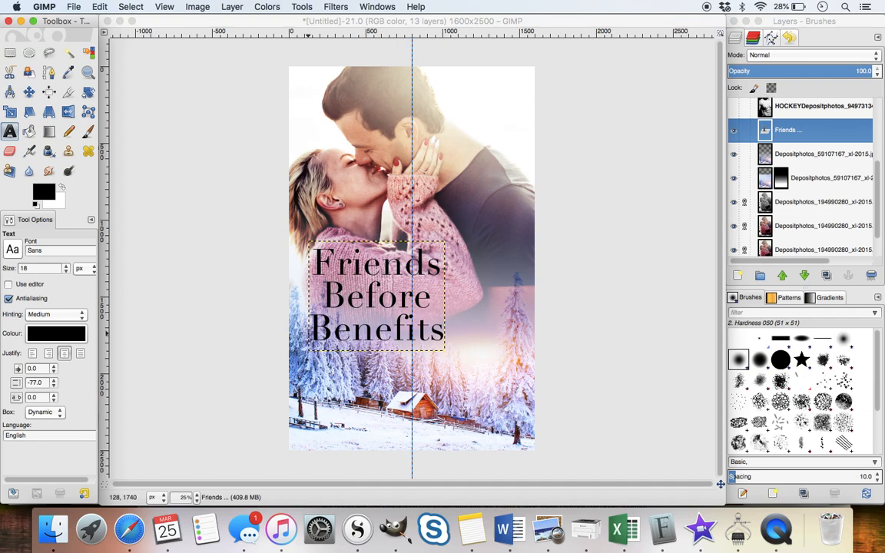
left_click(323, 296)
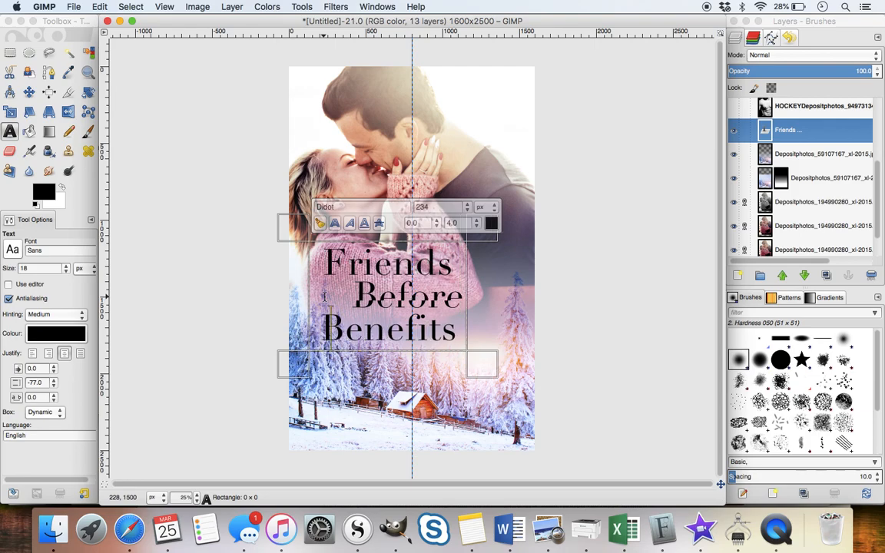
left_click(33, 354)
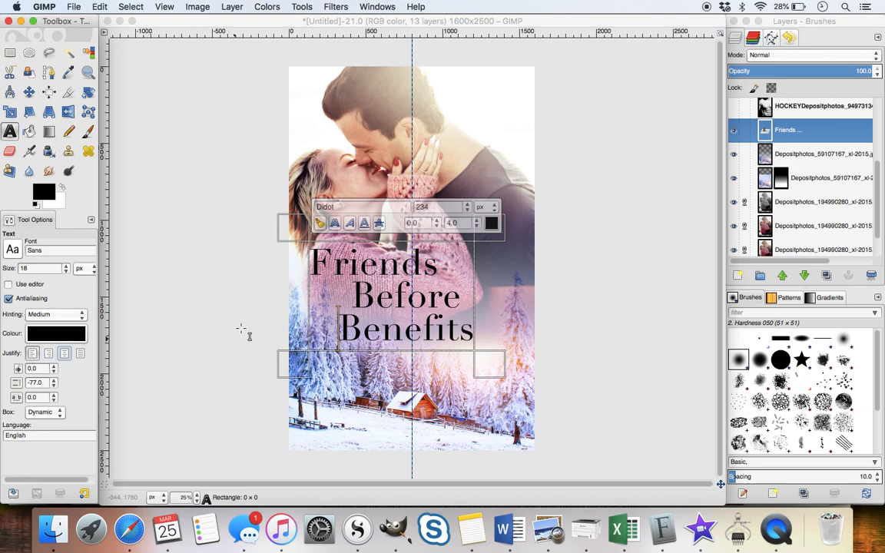
left_click(380, 300)
left_click(331, 328)
key("Right")
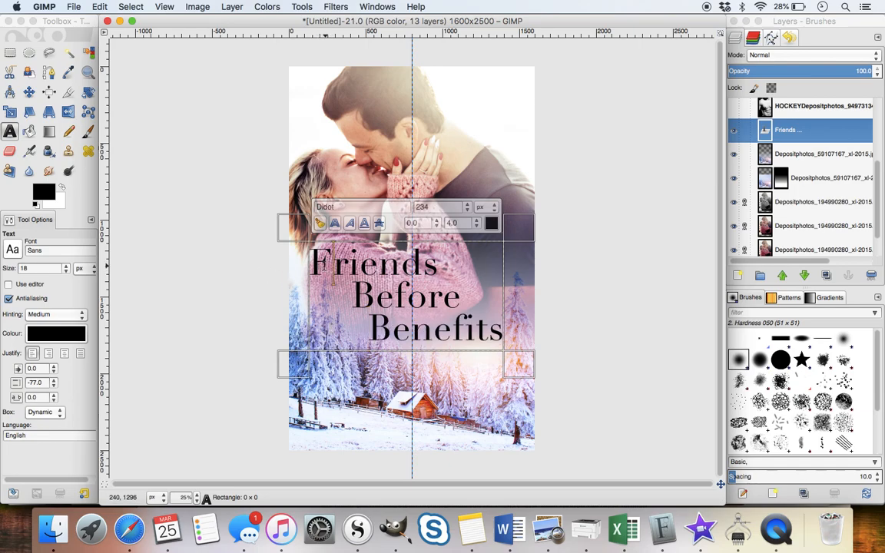
Step: Set the font size of the whole title to 250 px and move the title slightly up
double_click(323, 267)
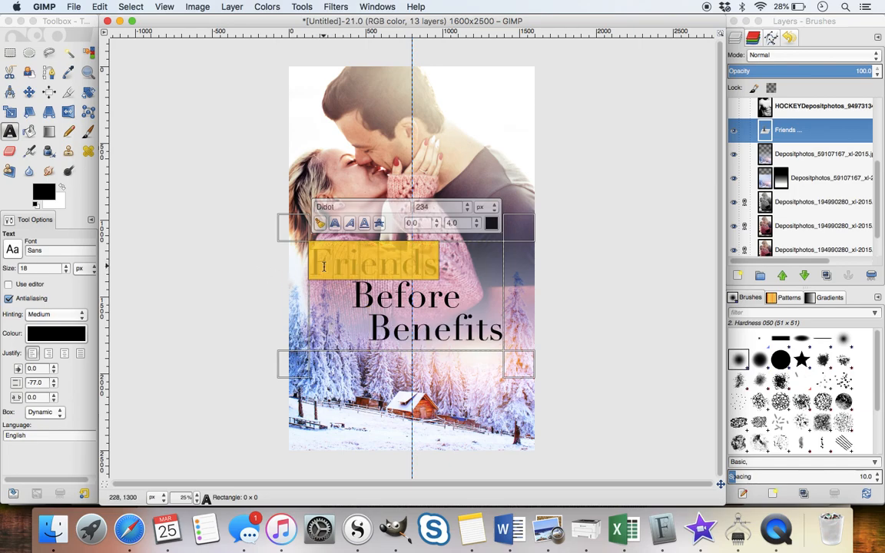
key("super+a")
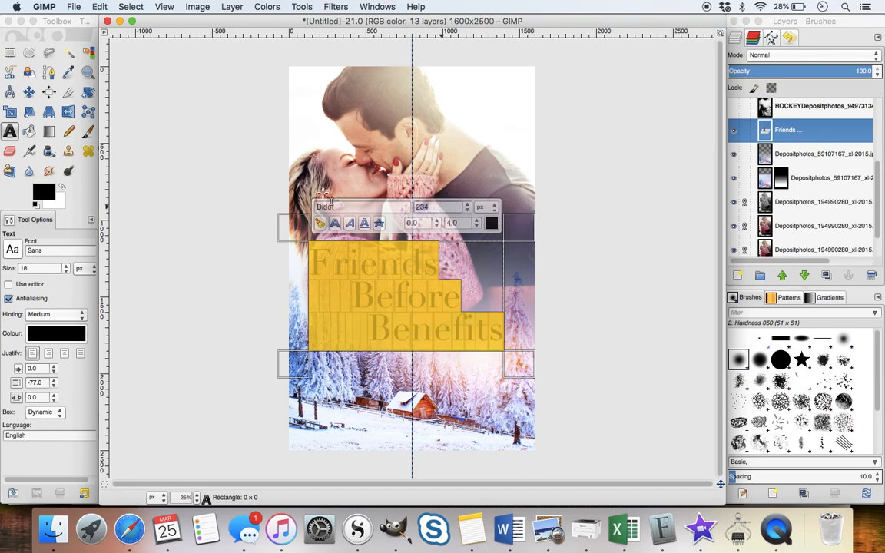
key("Return")
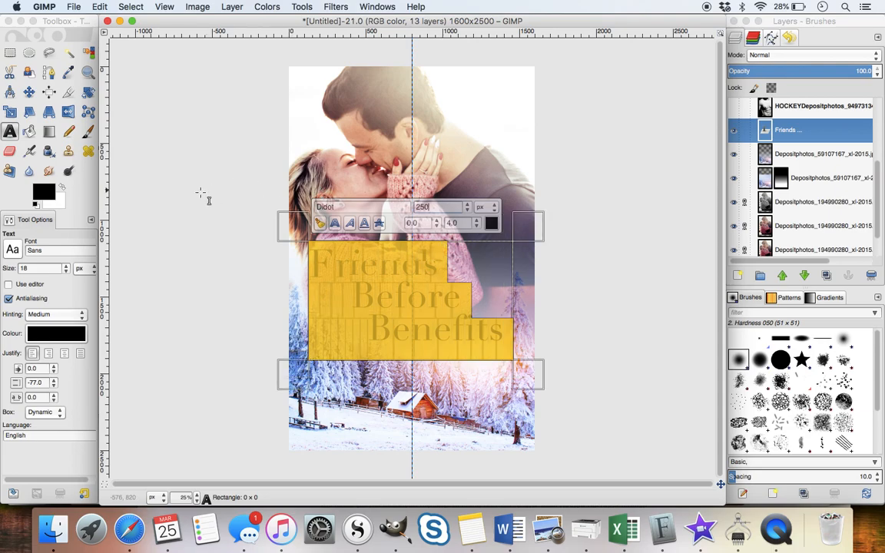
left_click(30, 93)
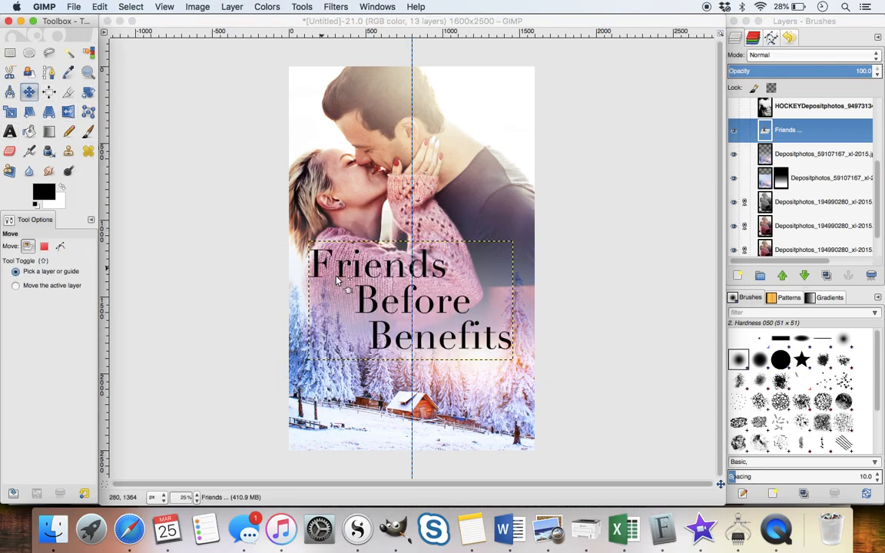
left_click_drag(359, 305, 362, 301)
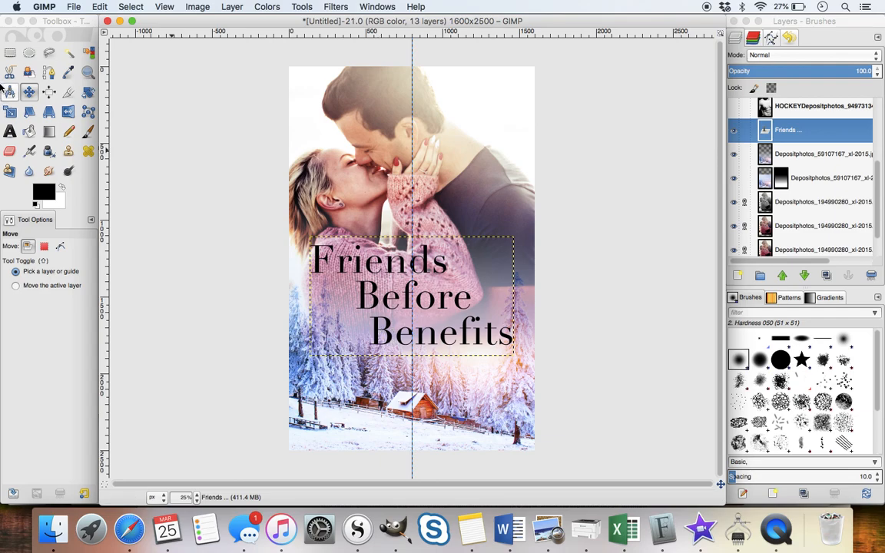
Step: Duplicate the title text layer and hide the original layer
left_click(10, 52)
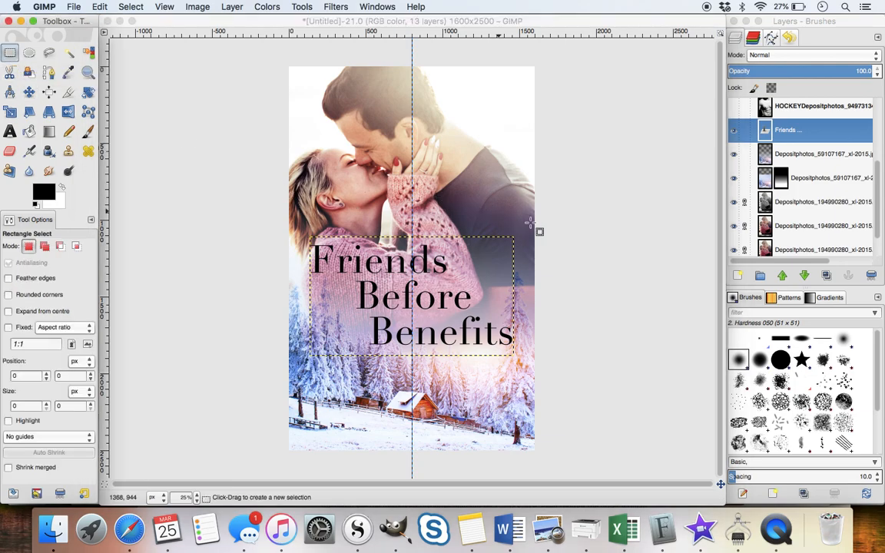
right_click(782, 133)
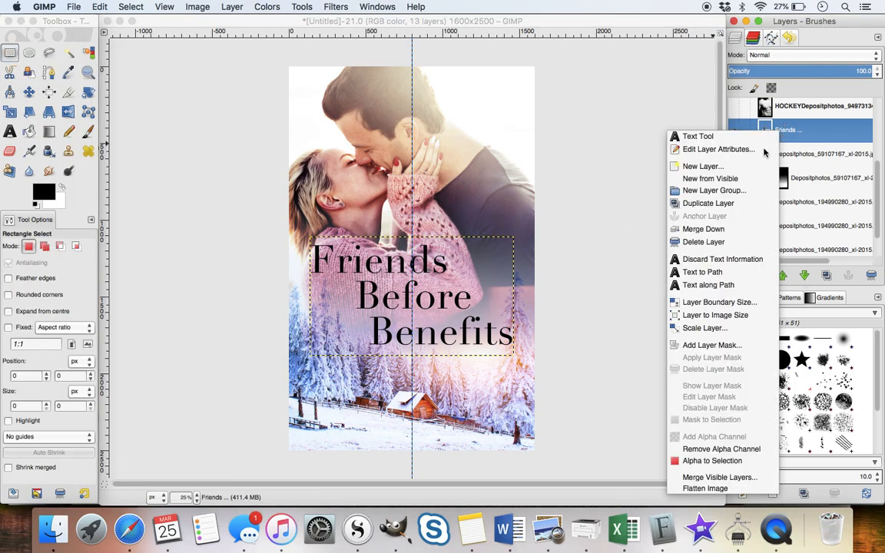
left_click(708, 203)
left_click(735, 156)
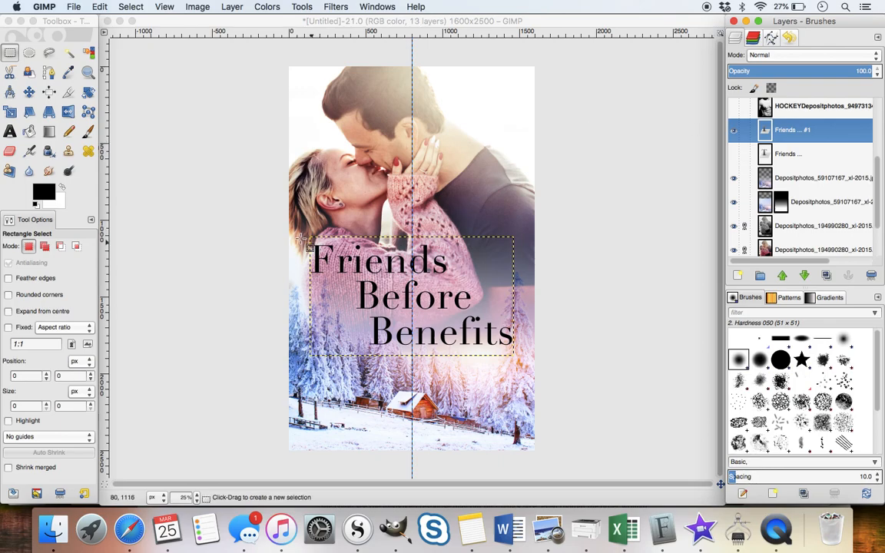
Step: Cut the "F" of "Friends" from the duplicated title with a rectangle about 228 x 296 px and paste it as a new layer
left_click_drag(302, 239, 344, 293)
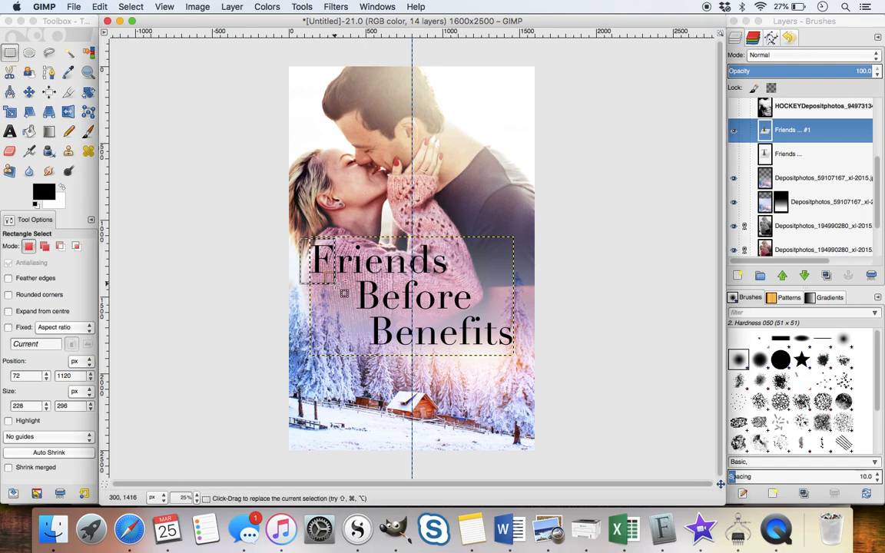
key("super+x")
key("super+v")
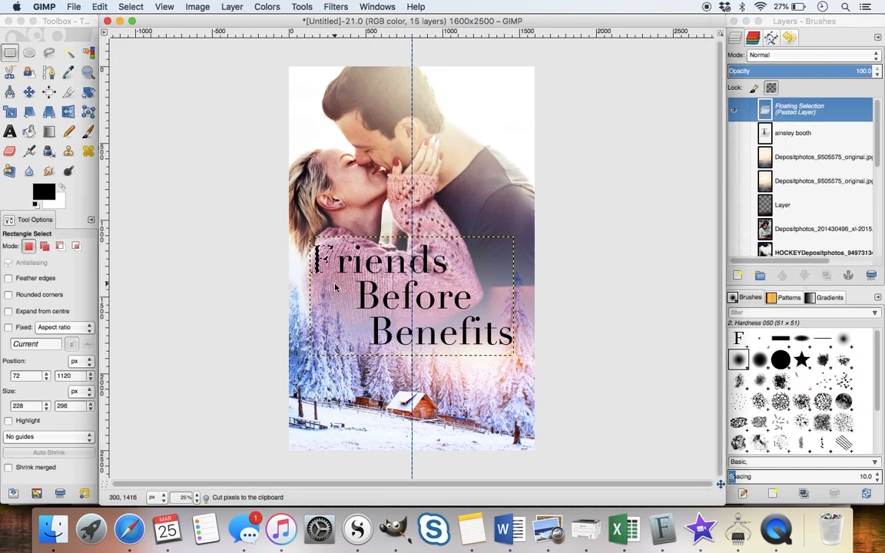
right_click(790, 116)
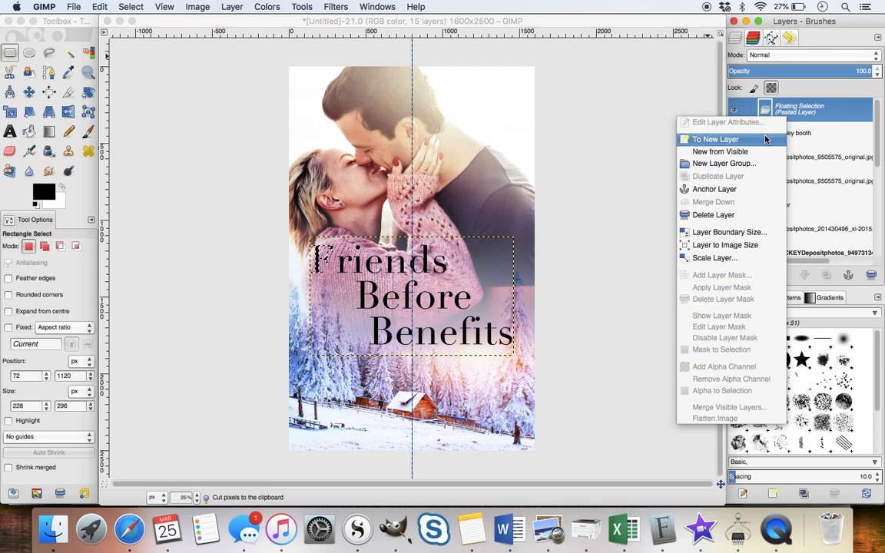
left_click(715, 139)
Step: Nudge the separate "F" layer right to close the gap with the rest of "Friends"
key("m")
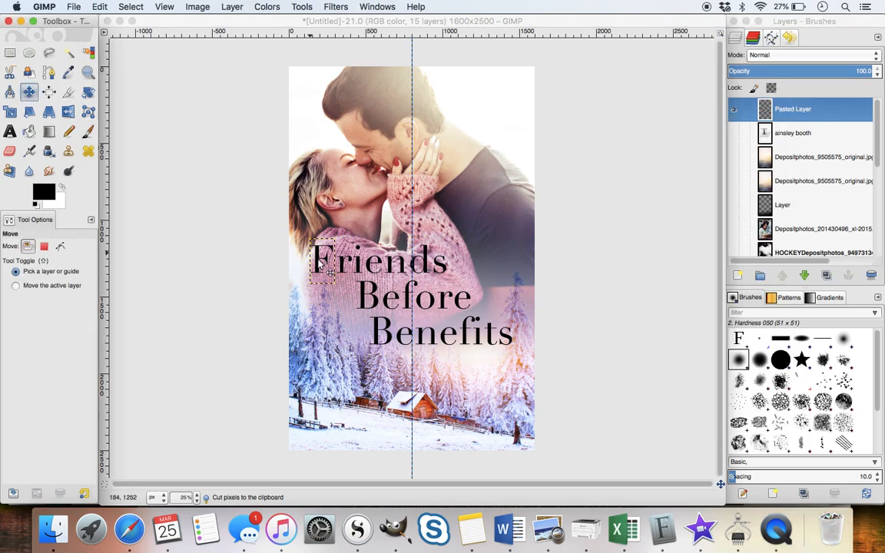
left_click(321, 263)
key("Right")
key("Right")
key("Right")
key("Right")
key("Right")
key("Right")
key("Right")
key("Right")
key("Right")
key("Right")
key("Right")
key("Right")
key("Right")
key("Right")
key("Right")
key("Right")
key("Right")
key("Right")
key("Right")
key("Right")
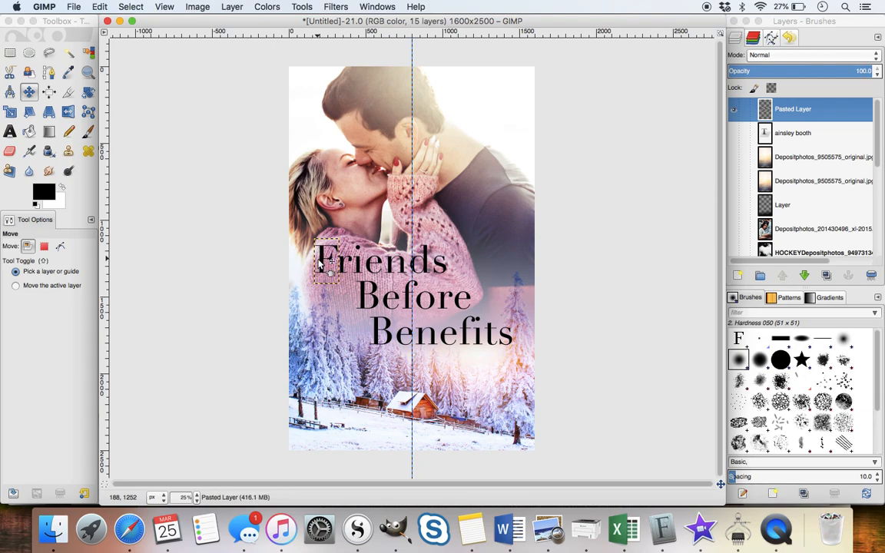
Step: Move the duplicated title layer up the layer stack to directly below the separate "F" layer
scroll(826, 219, "down", 5)
scroll(826, 219, "up", 2)
left_click(787, 177)
left_click_drag(787, 178, 785, 123)
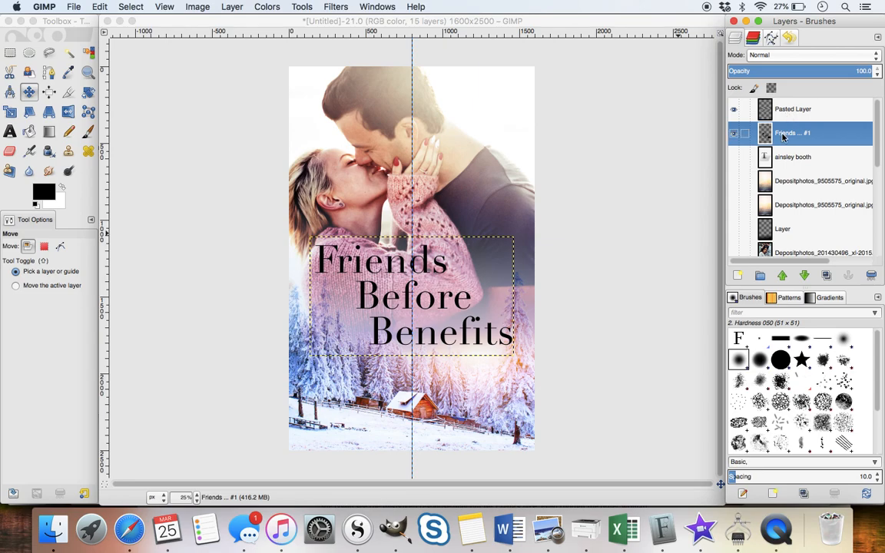
Step: Cut the dot of the "i" in "Benefits" from the duplicated title with a rectangle about 37 x 49 px and paste it as a new layer
left_click(10, 52)
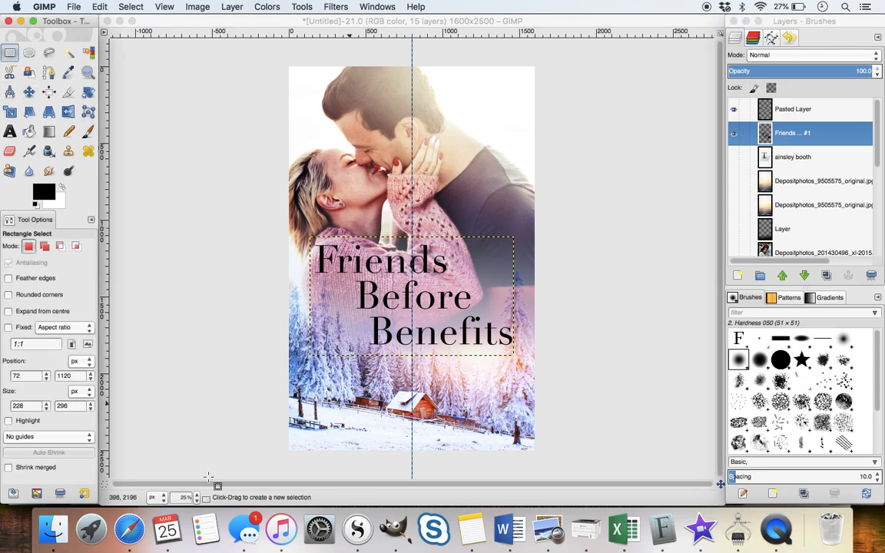
left_click(184, 498)
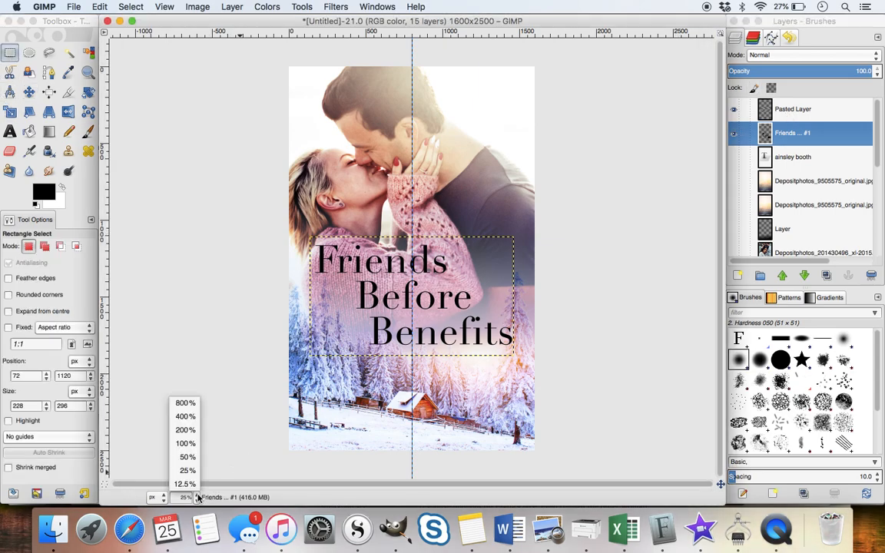
left_click(192, 430)
scroll(336, 396, "right", 10)
scroll(332, 391, "left", 9)
scroll(336, 395, "down", 3)
scroll(339, 401, "up", 2)
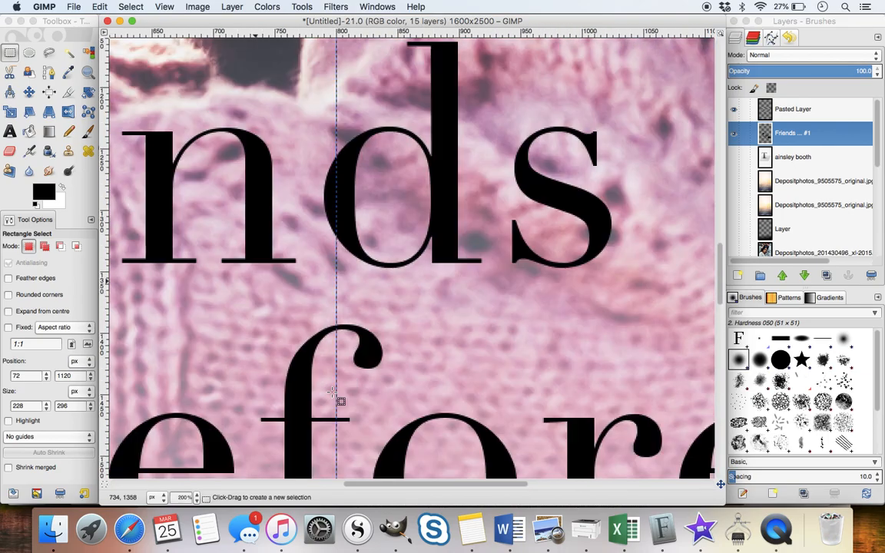
scroll(336, 399, "down", 8)
scroll(339, 401, "right", 9)
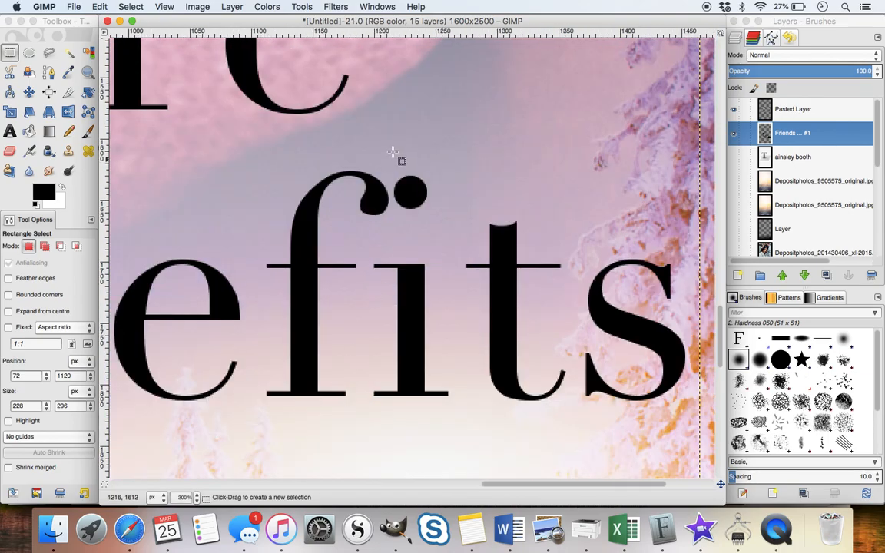
left_click_drag(390, 163, 435, 222)
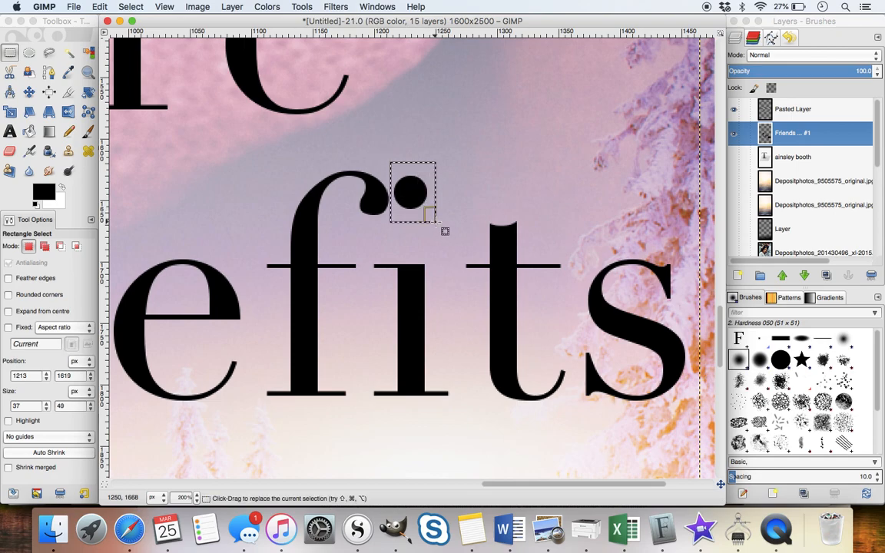
key("super+x")
key("super+v")
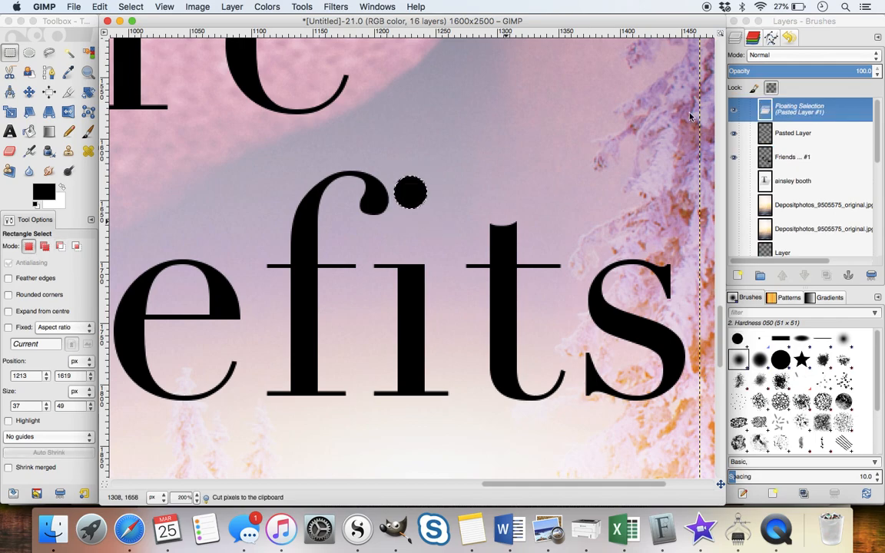
right_click(799, 110)
left_click(751, 118)
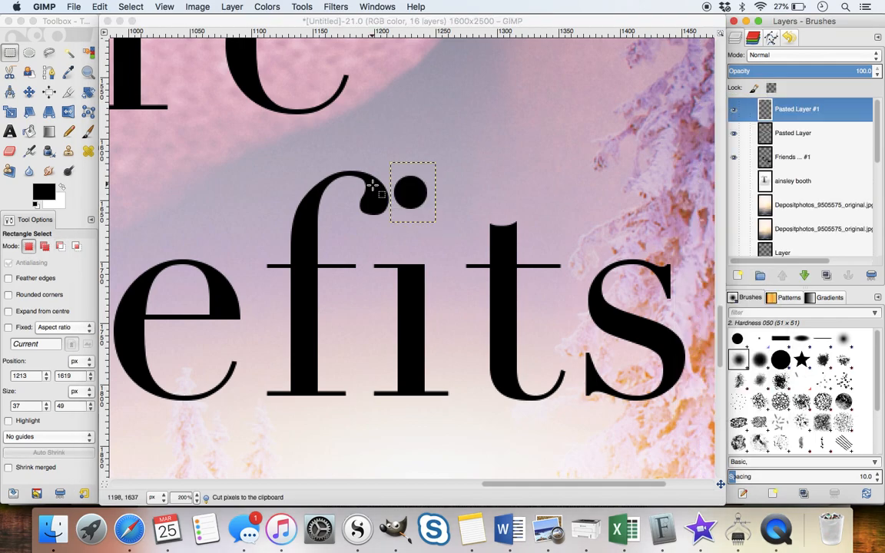
Step: Lower the separate dot closer to the "i" stem in "Benefits", leaving a small gap
left_click(28, 91)
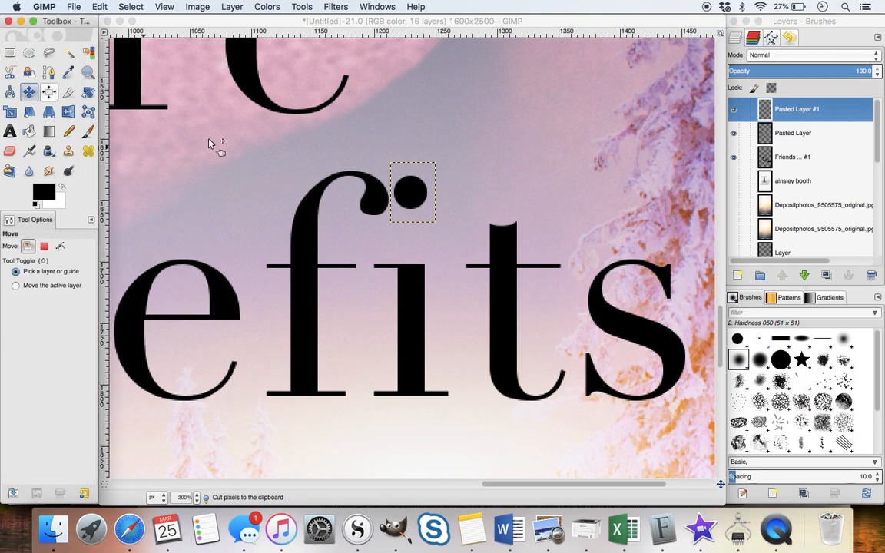
left_click(407, 193)
key("shift+Down")
key("shift+Down")
key("shift+Down")
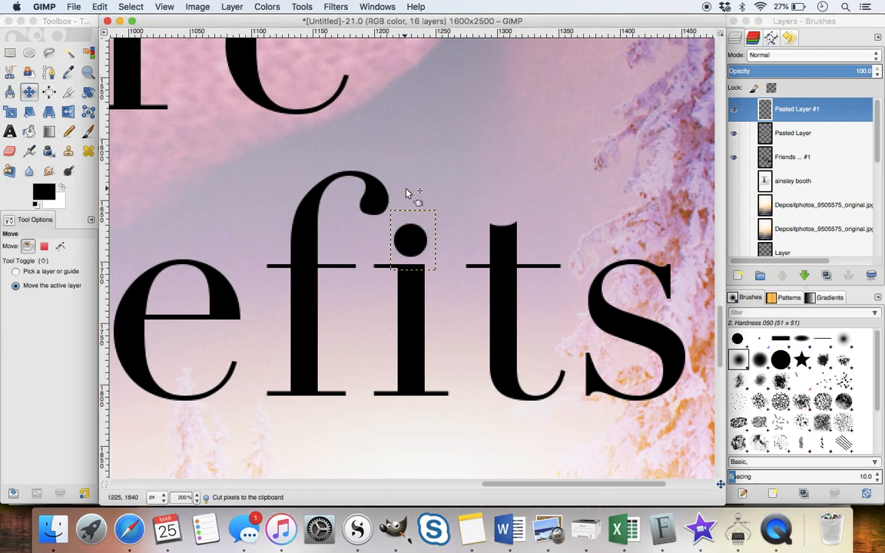
key("Up")
key("Up")
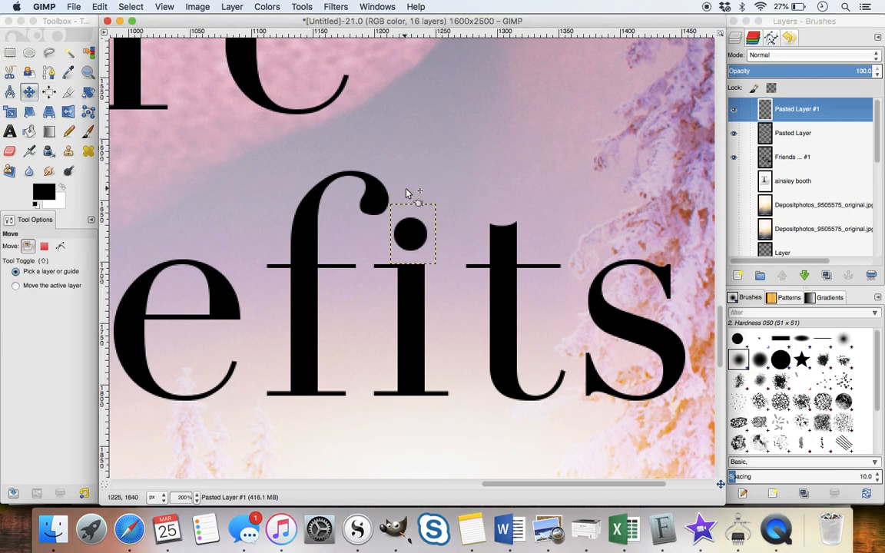
left_click(197, 500)
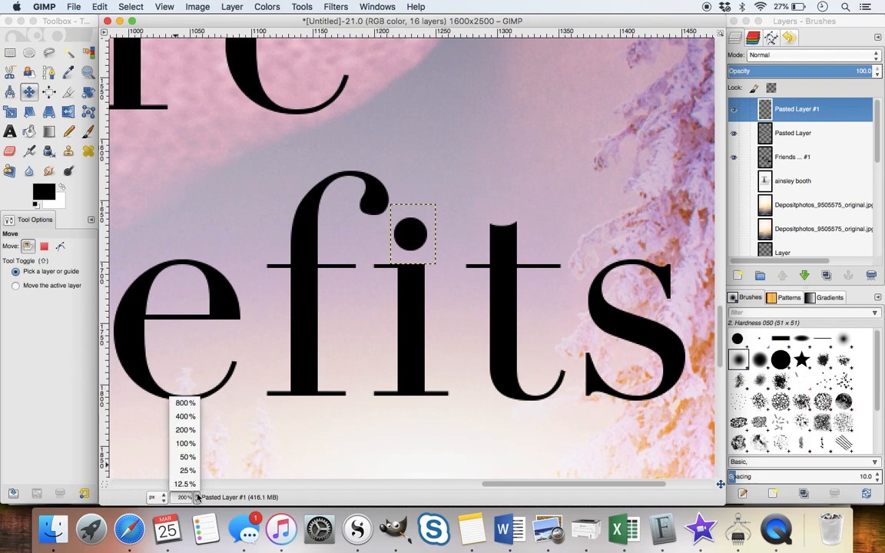
left_click(194, 471)
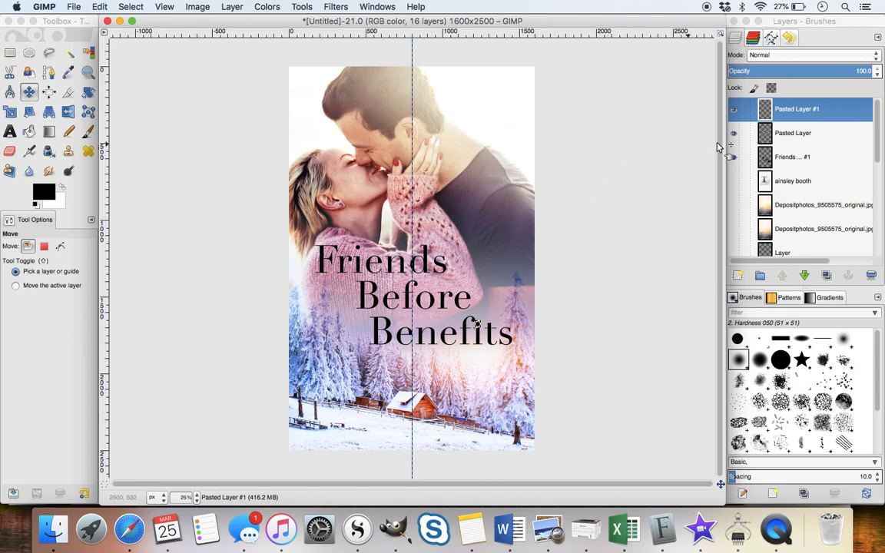
left_click(195, 499)
left_click(185, 449)
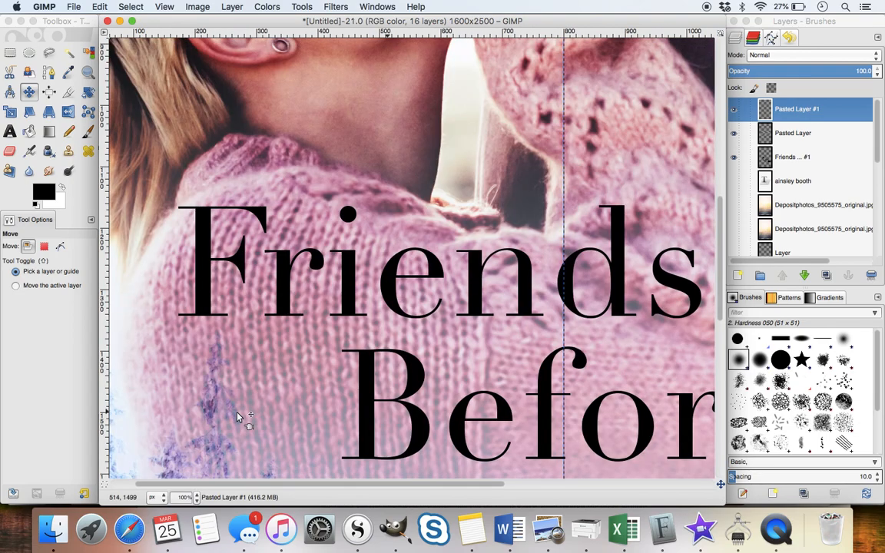
left_click(10, 52)
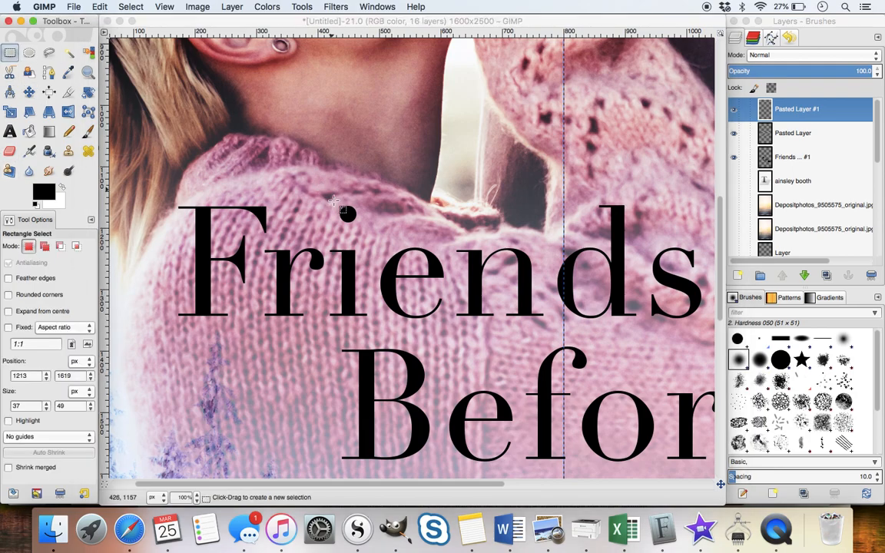
left_click_drag(326, 193, 367, 229)
key("super+c")
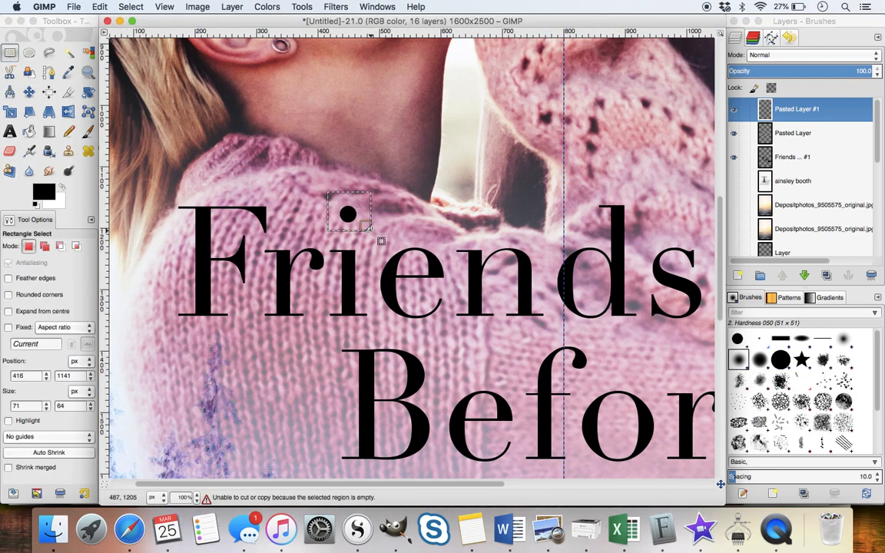
key("super+v")
key("super+z")
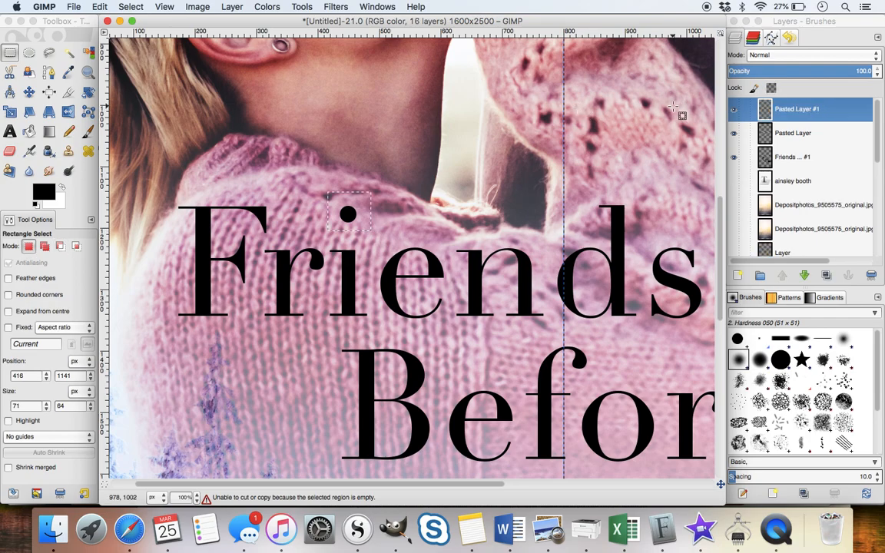
Step: Cut the dot of the "i" in "Friends" from the duplicated title with a rectangle about 70 x 53 px and paste it as a new layer
left_click(771, 164)
left_click(269, 216)
left_click_drag(320, 193, 371, 233)
key("super+x")
key("super+v")
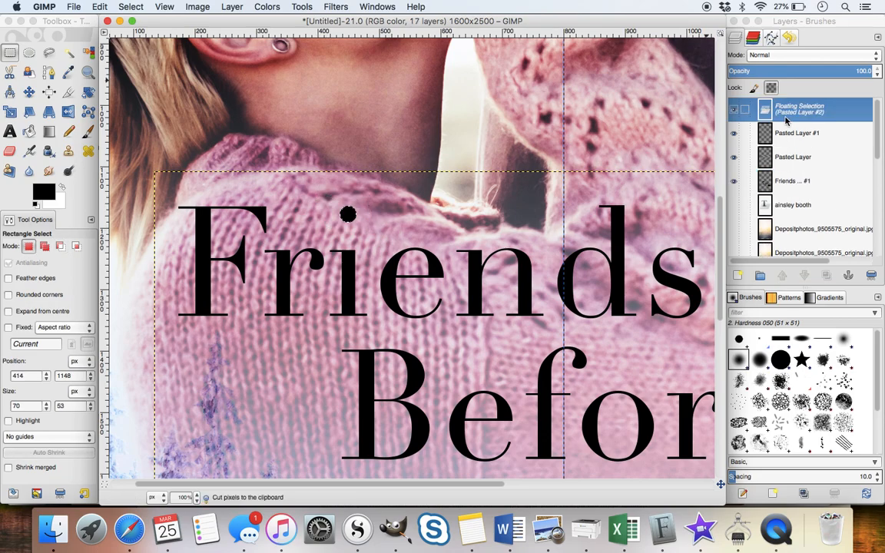
right_click(708, 109)
left_click(696, 128)
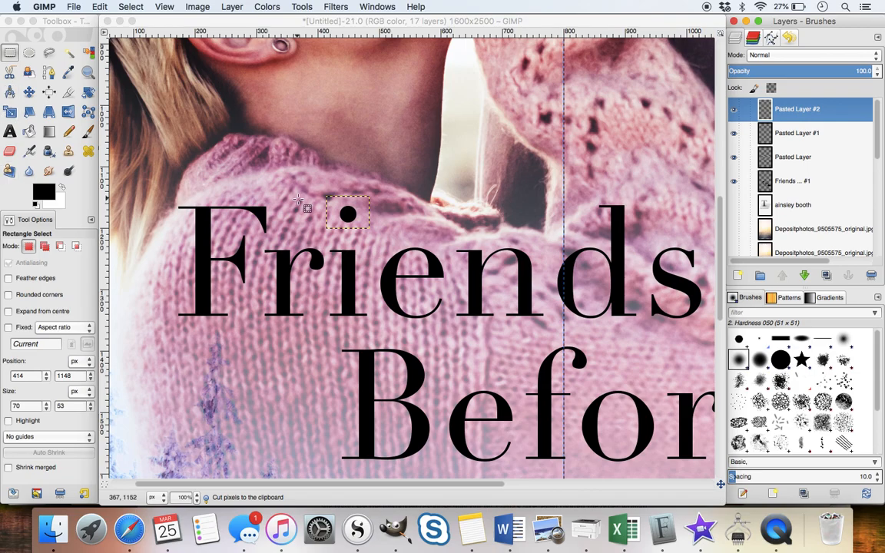
Step: Move the separate dot in "Friends" down closer to its "i" stem
left_click(28, 92)
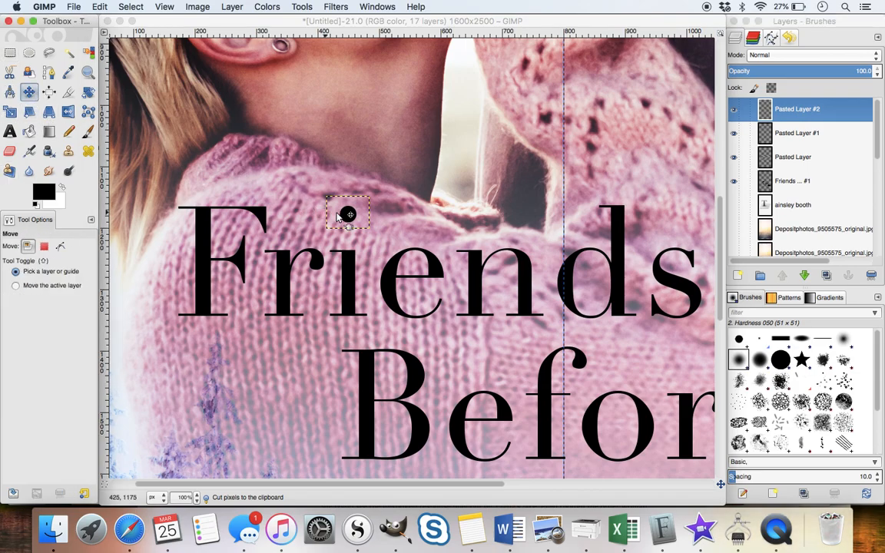
left_click_drag(345, 204, 345, 219)
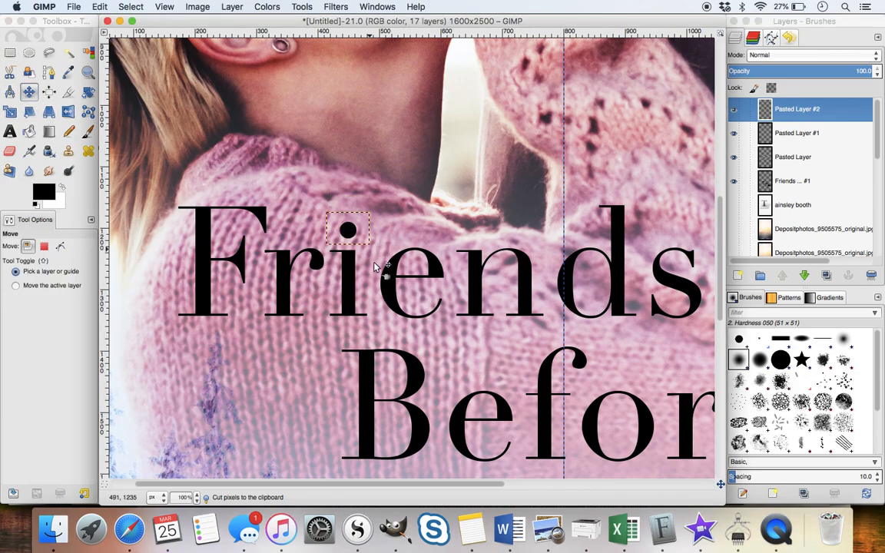
Step: Examine the letter shapes and spacing across all three title lines, including both lowered dots
scroll(345, 223, "down", 10)
scroll(376, 257, "right", 10)
scroll(376, 265, "left", 10)
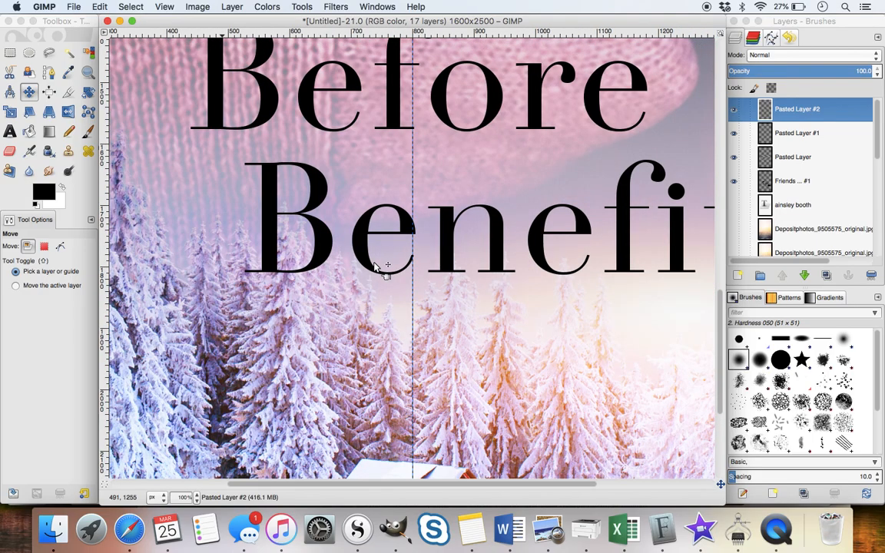
scroll(376, 265, "up", 7)
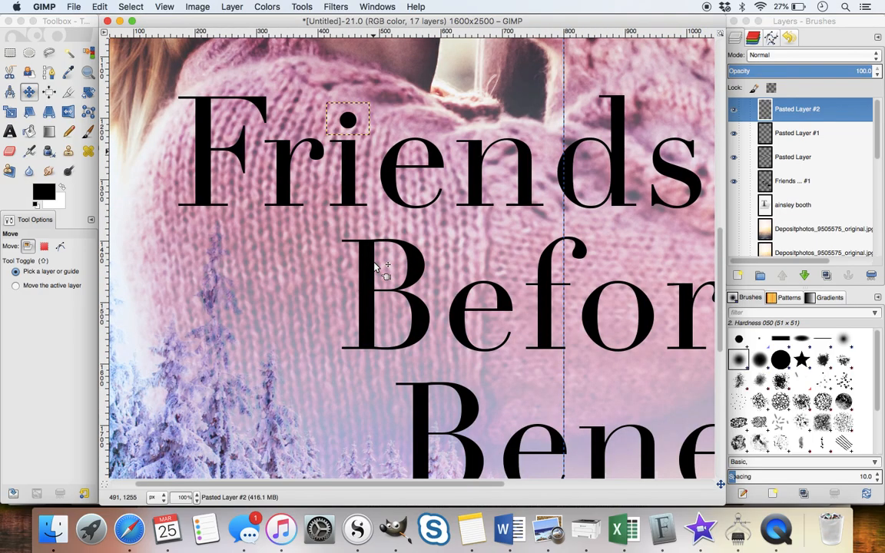
scroll(376, 266, "right", 5)
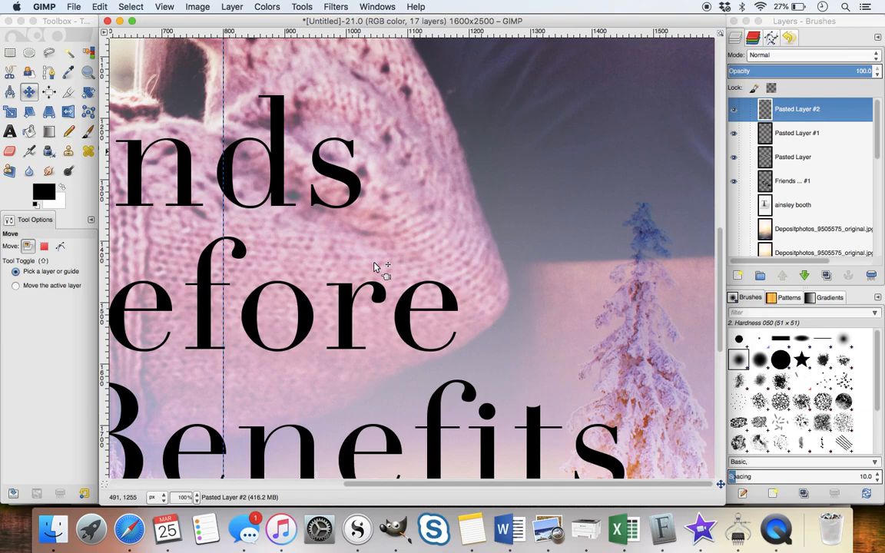
scroll(375, 265, "left", 5)
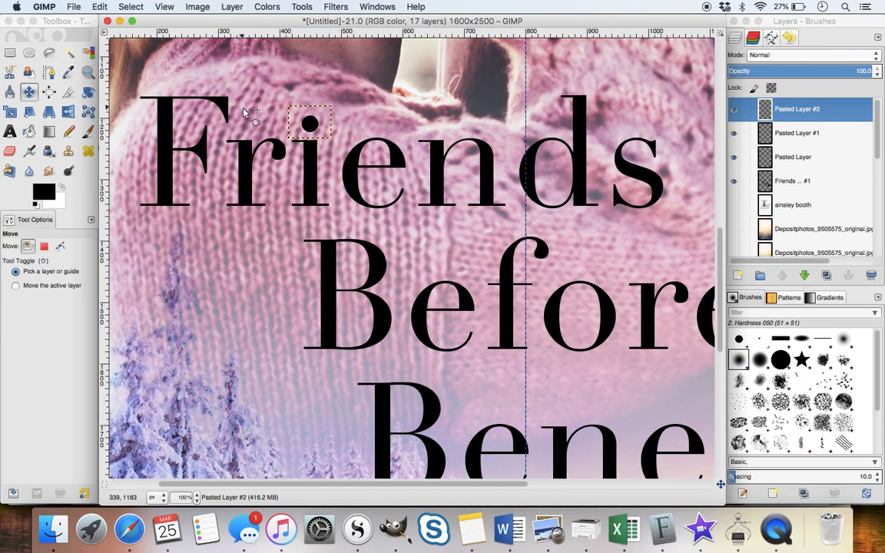
left_click(185, 497)
left_click(187, 471)
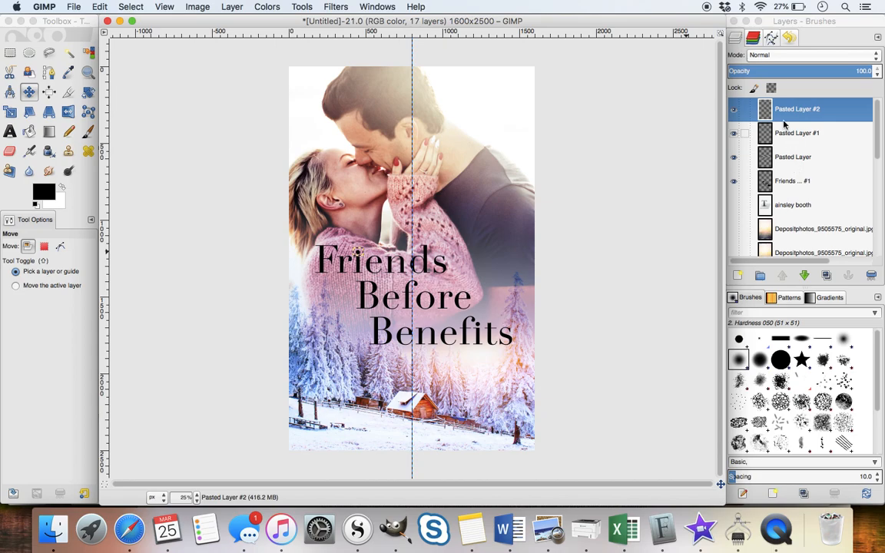
Step: Merge the two dot layers and the separate "F" layer down into the duplicated title layer
left_click(197, 6)
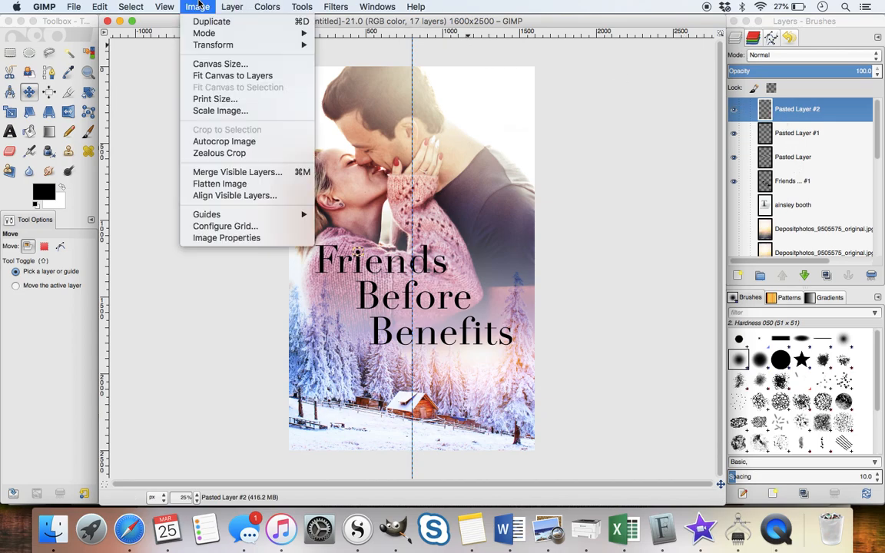
mouse_move(232, 6)
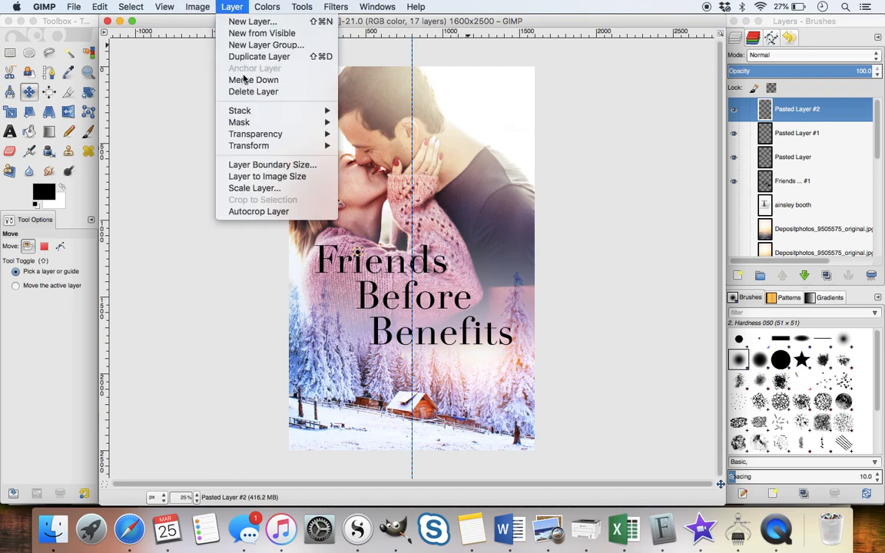
left_click(240, 80)
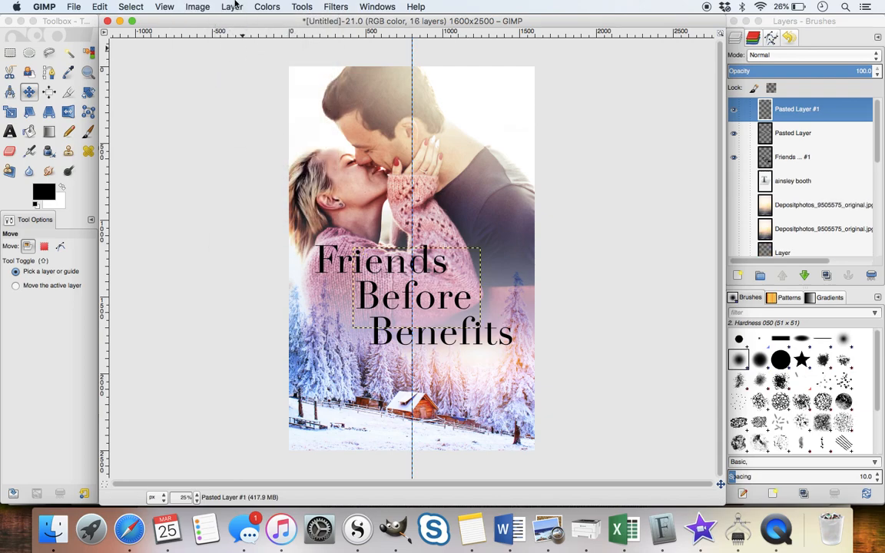
left_click(234, 7)
left_click(273, 81)
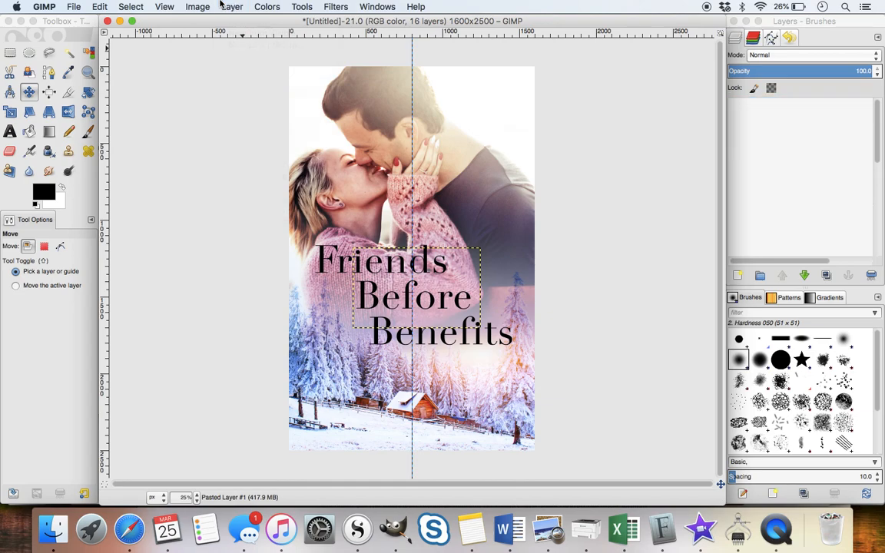
left_click(222, 7)
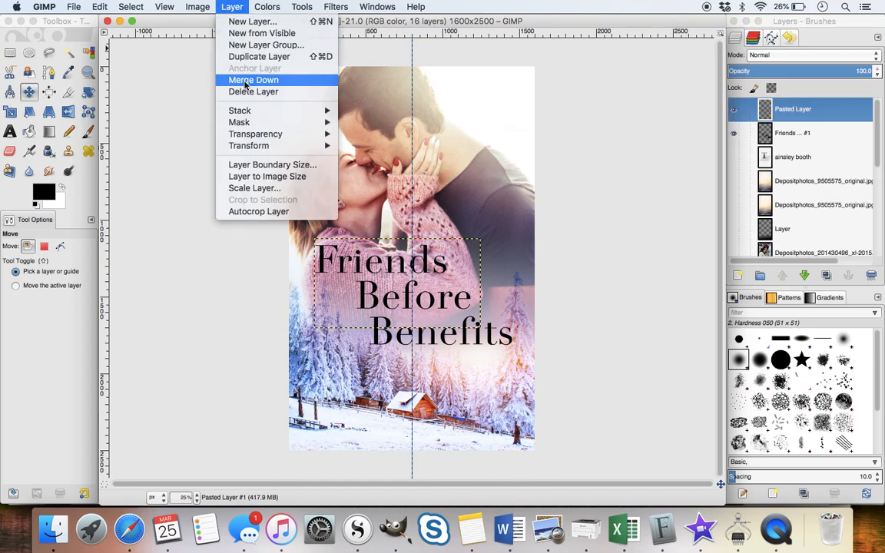
left_click(246, 80)
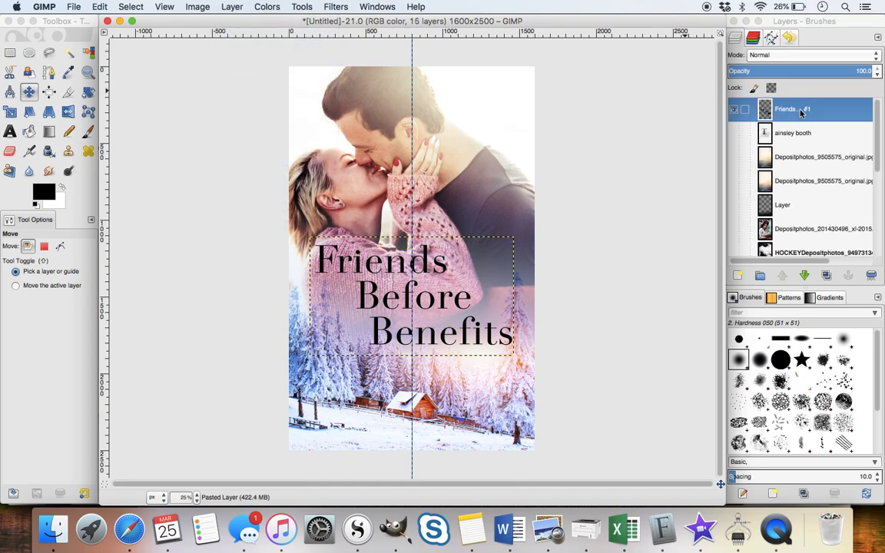
Step: Rename the merged title layer as "Title"
double_click(802, 113)
type("Title")
key("Return")
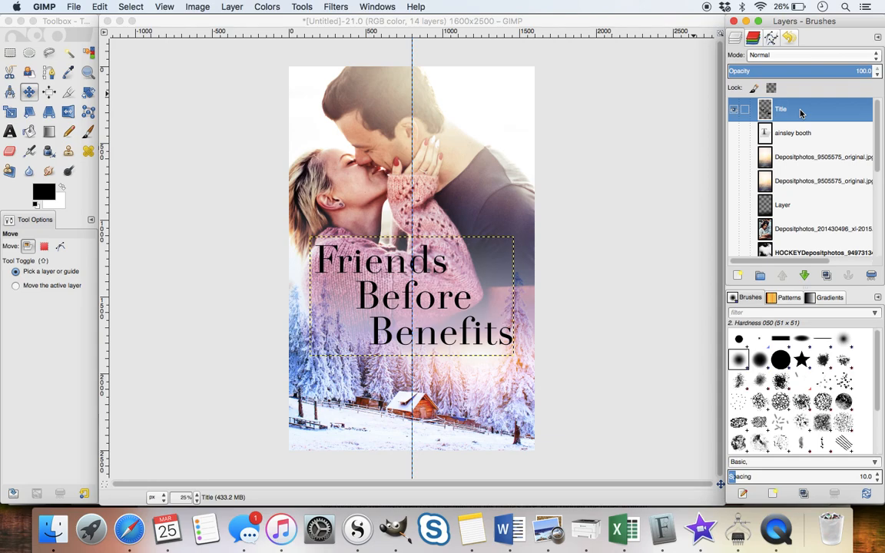
Step: Add the author's name in capitals near the lower edge of the cover, in Trebuchet MS at 310 px
left_click(10, 131)
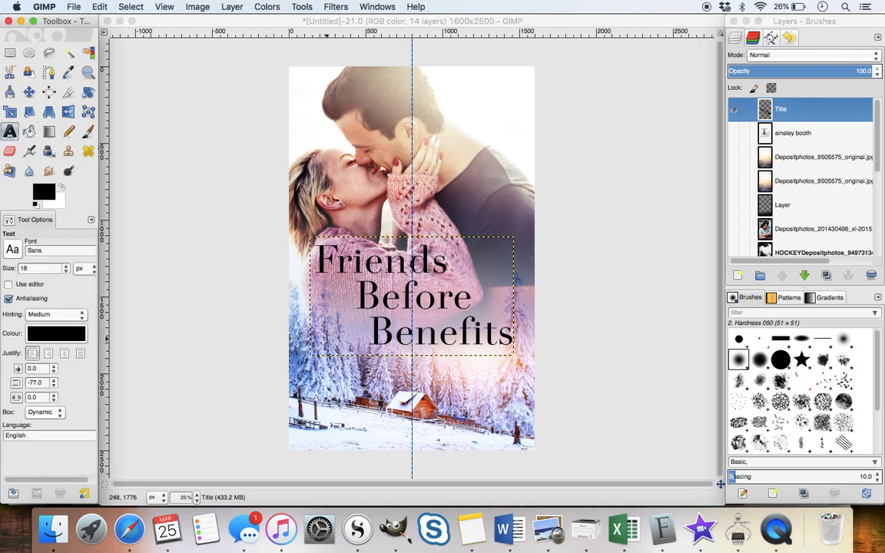
left_click(317, 433)
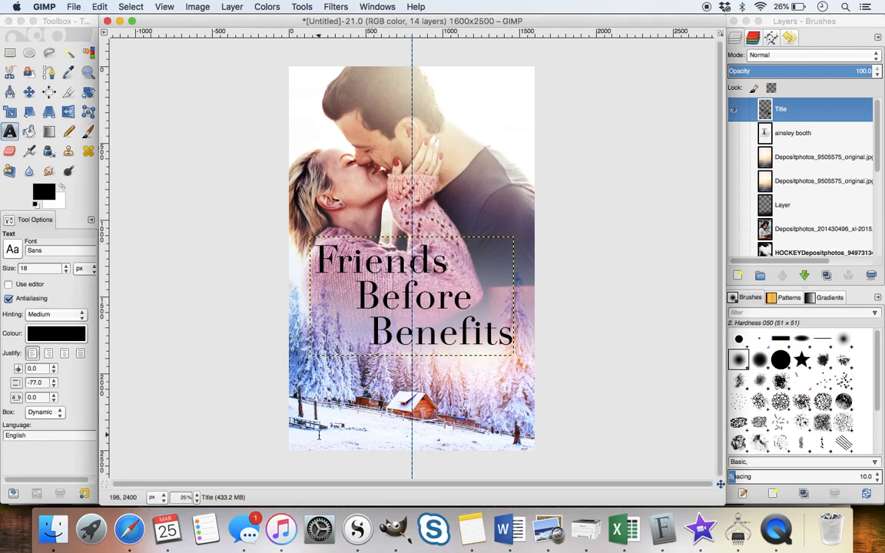
type("OE YO")
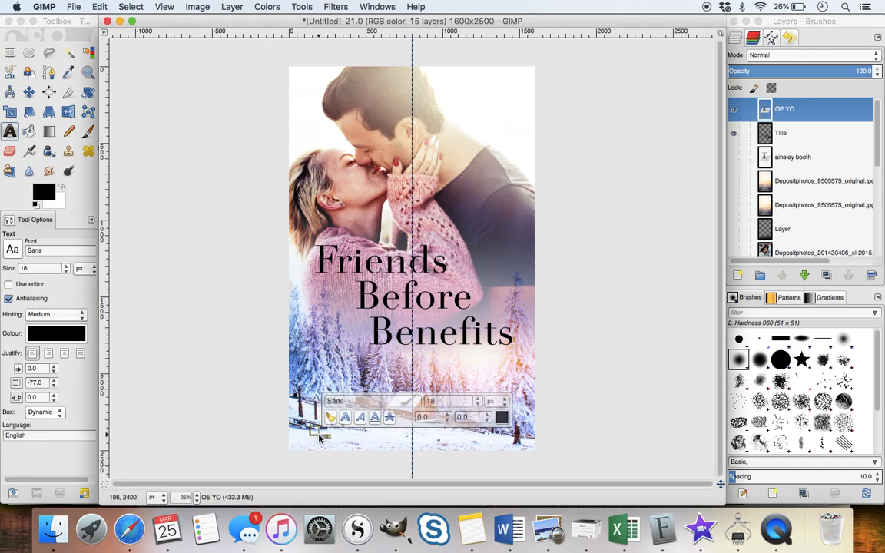
type("RK")
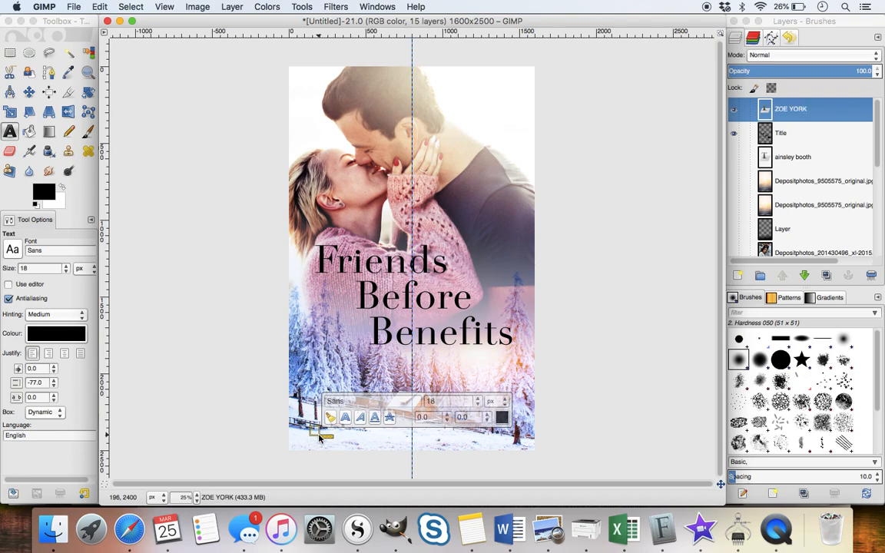
key("super+a")
type("Treb")
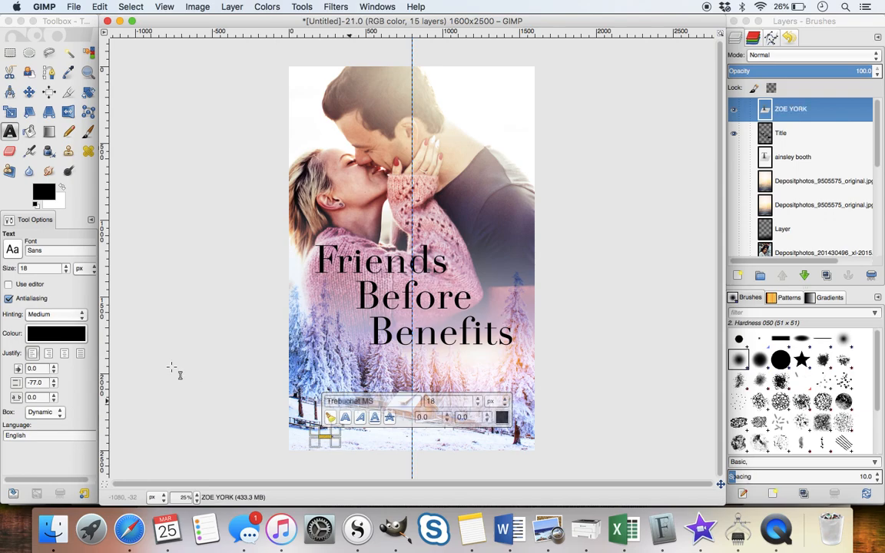
left_click(478, 399)
left_click(478, 399)
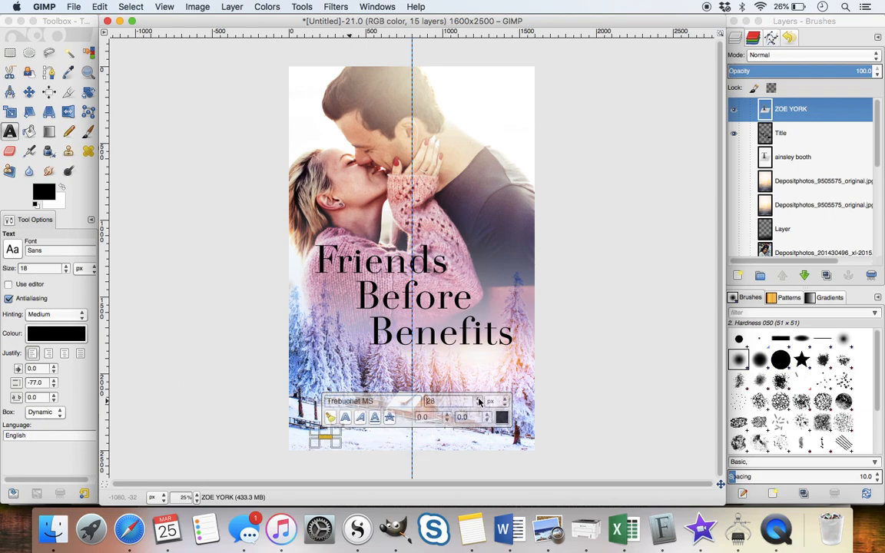
left_click(478, 399)
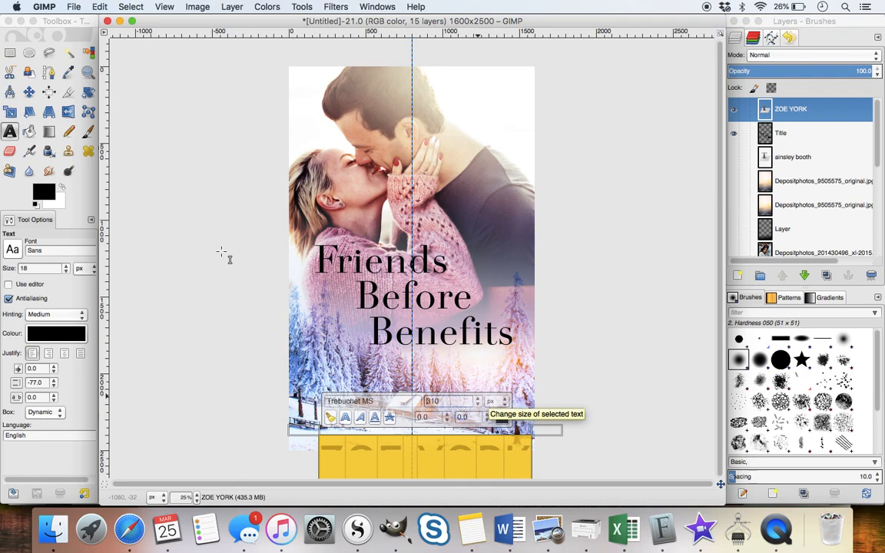
Step: Move the author's name to the top of the cover, centred on the vertical guide
left_click(28, 91)
mouse_move(334, 452)
left_mouse_down()
mouse_move(321, 396)
mouse_move(318, 408)
mouse_move(319, 416)
mouse_move(303, 60)
mouse_move(326, 86)
mouse_move(317, 89)
left_mouse_up()
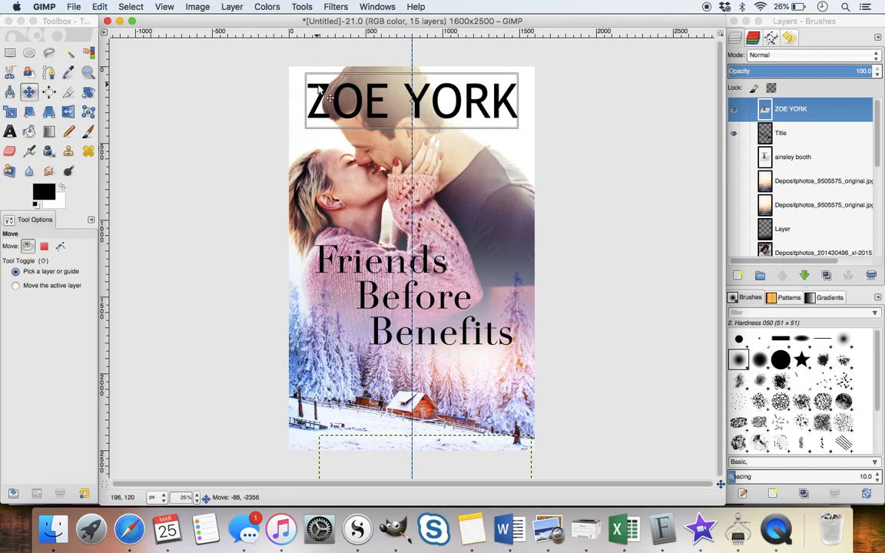
left_click_drag(317, 90, 317, 89)
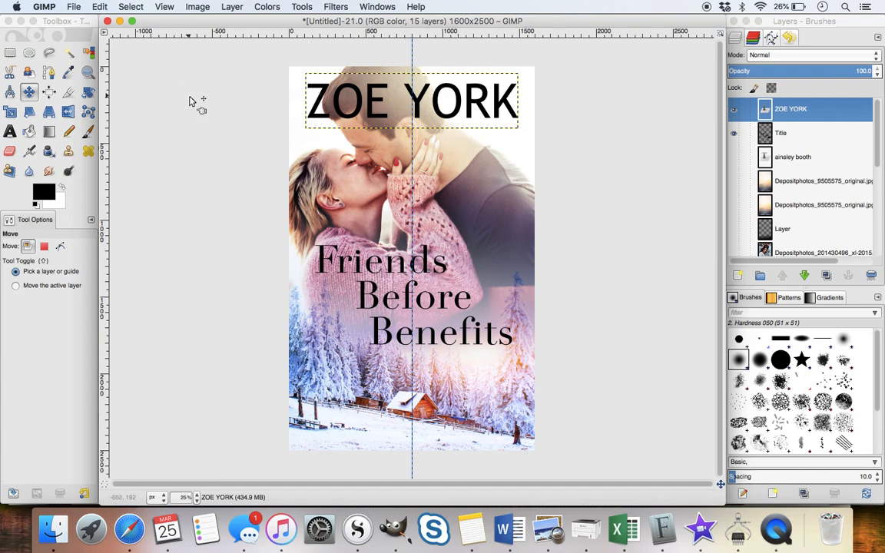
Step: Sample a light purple from the snowy landscape overlay layer, beside the end of "Benefits", as the foreground colour
left_click(68, 71)
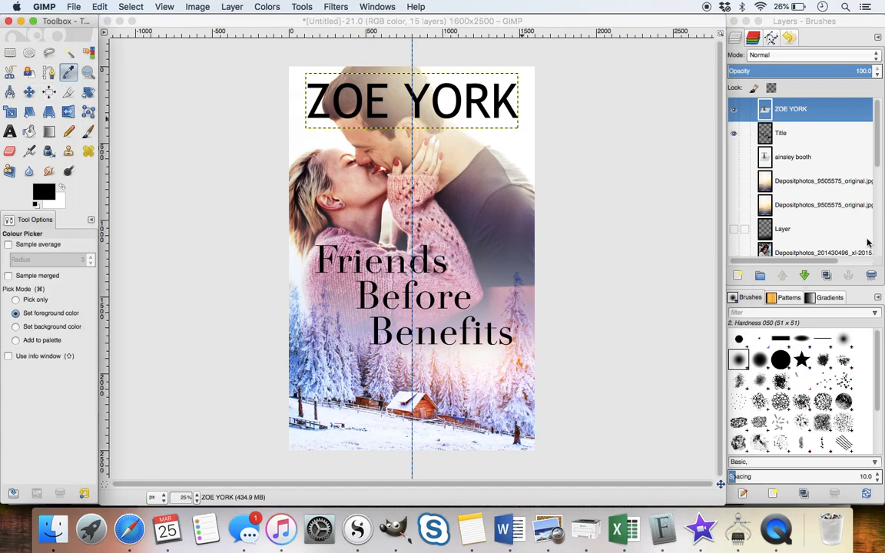
scroll(850, 253, "down", 3)
scroll(849, 254, "down", 1)
left_click(767, 228)
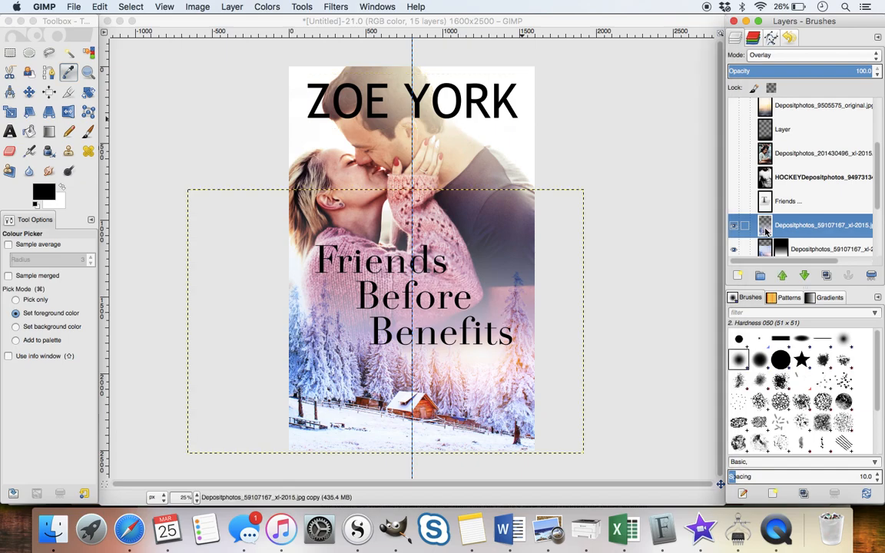
left_click(512, 316)
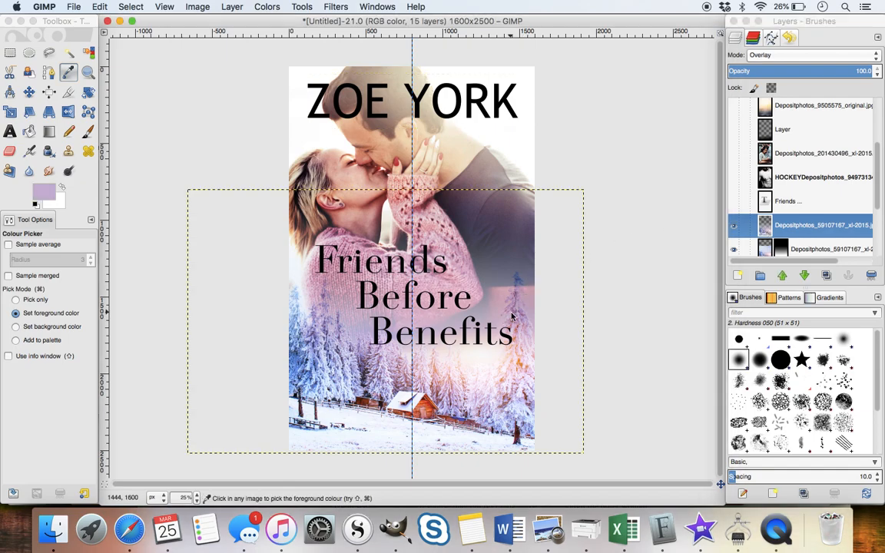
left_click(514, 315)
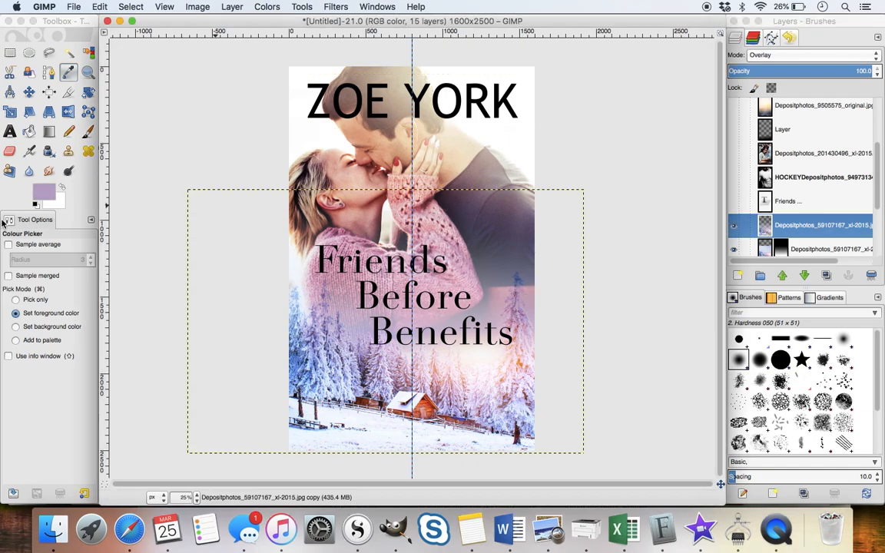
Step: Adjust the foreground colour to the deep purple 6917a2 and add it to the colour history
left_click(42, 189)
mouse_move(178, 56)
left_mouse_down()
mouse_move(167, 56)
mouse_move(192, 57)
left_mouse_up()
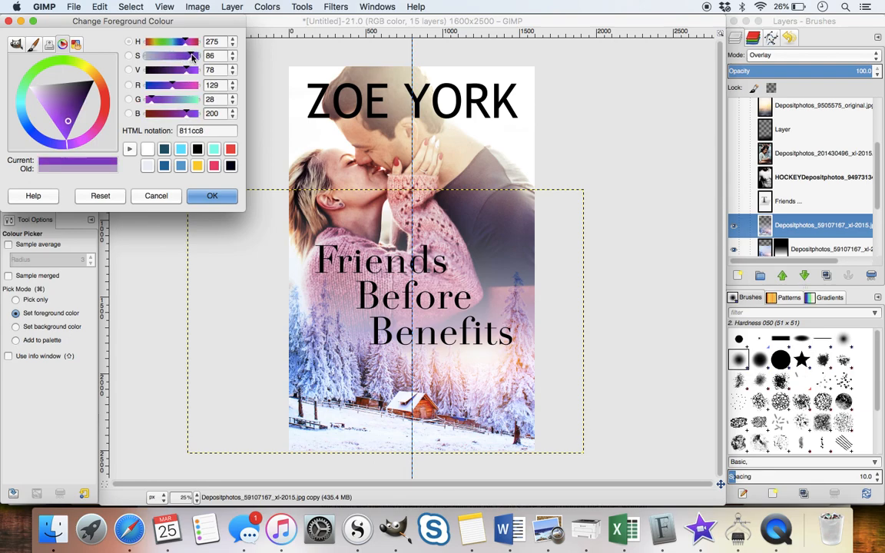
left_click(64, 131)
mouse_move(64, 131)
left_mouse_down()
mouse_move(72, 102)
mouse_move(73, 116)
left_mouse_up()
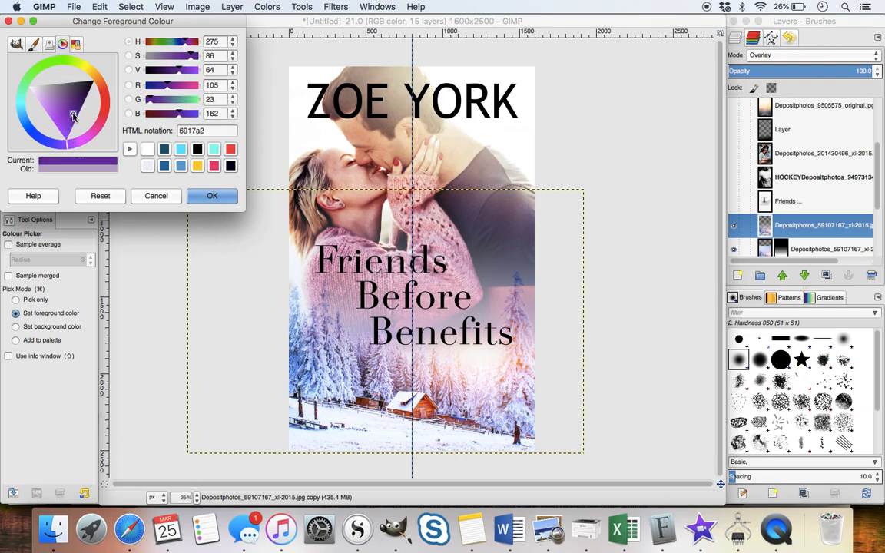
left_click(129, 149)
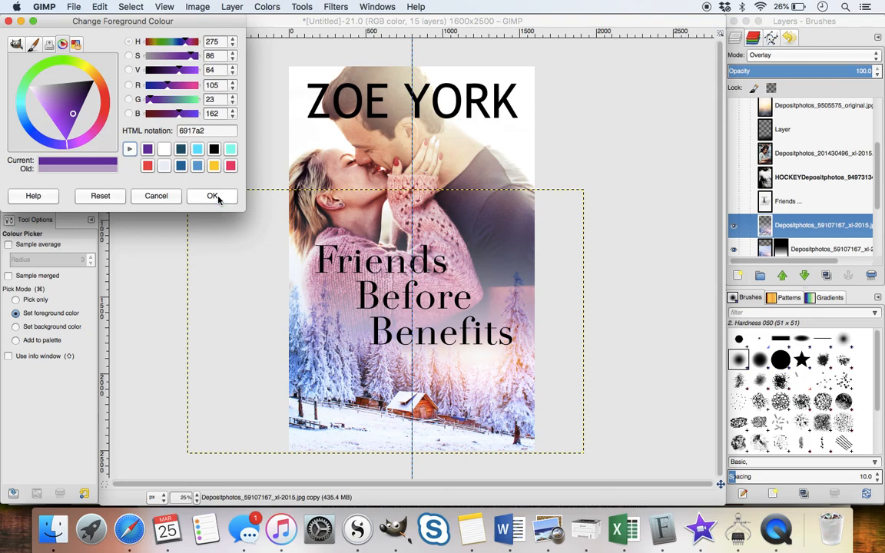
left_click(216, 197)
Step: Recolour the author's name with the saved deep purple 6917a2
triple_click(441, 98)
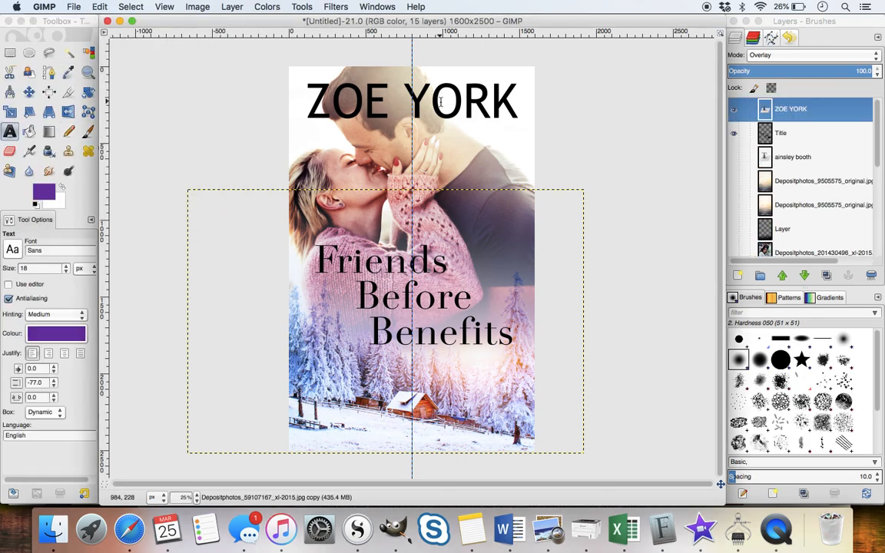
left_click(489, 56)
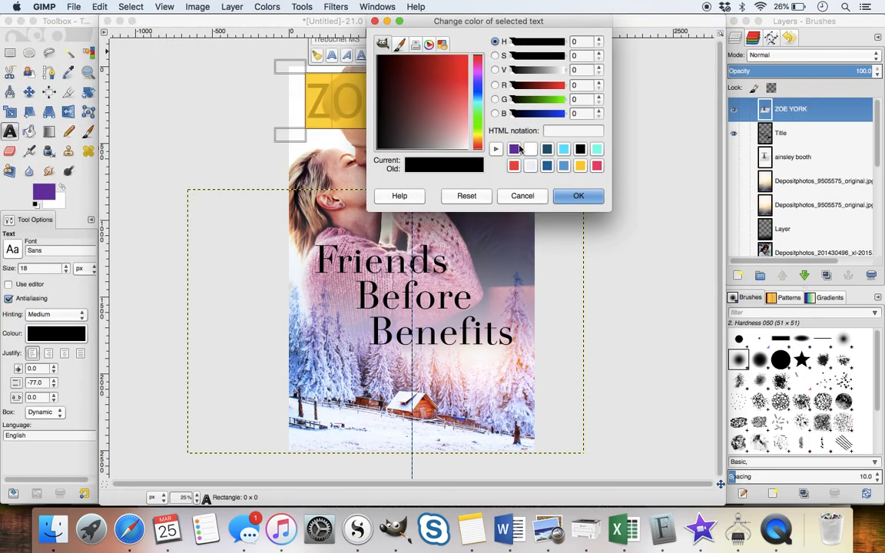
left_click(513, 149)
left_click(578, 195)
left_click(433, 105)
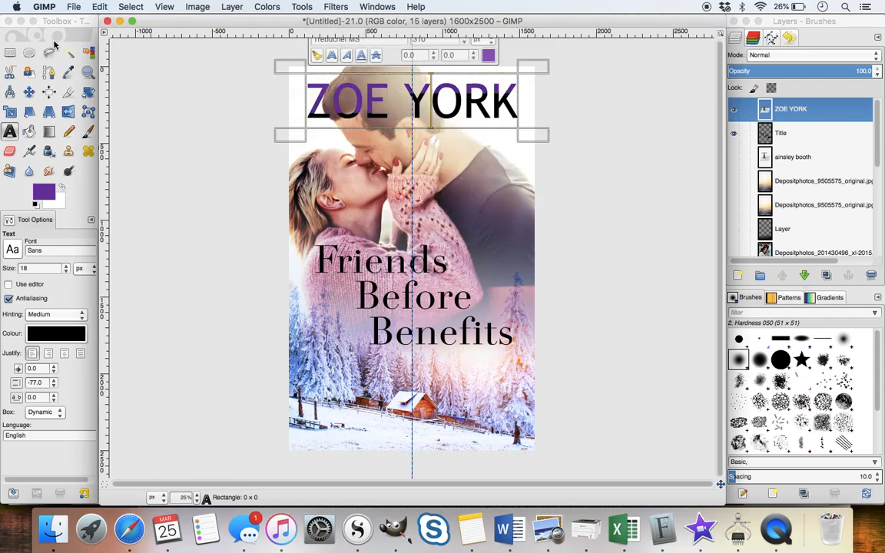
left_click(28, 92)
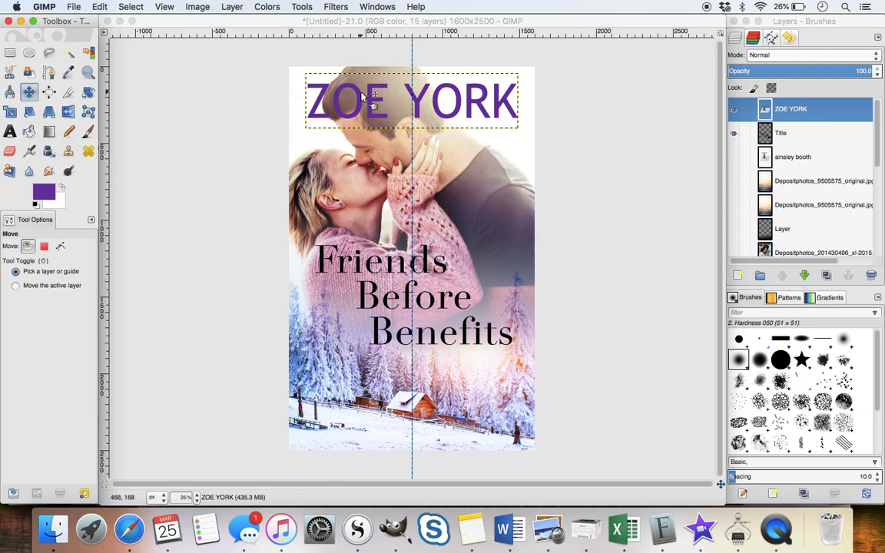
Step: Change the colour of the author's name to the dark pink ab0f6d
left_click(10, 132)
triple_click(375, 96)
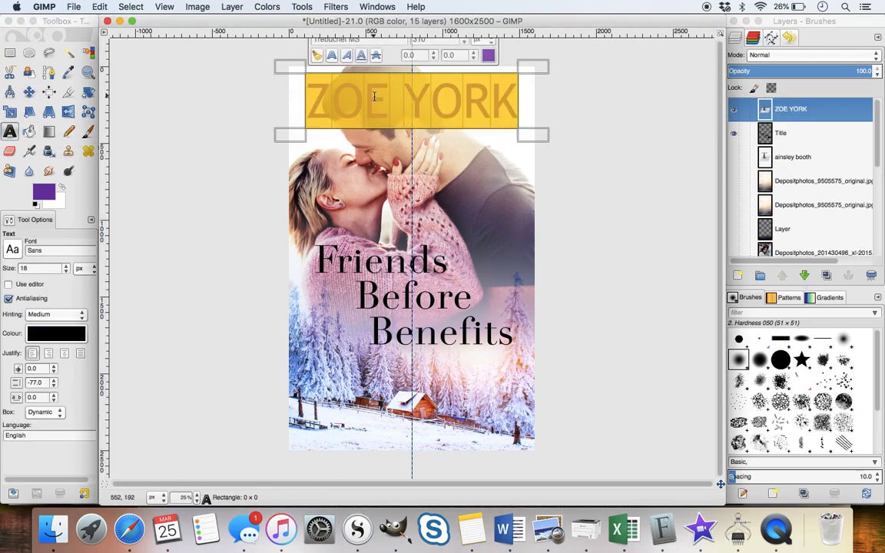
left_click(489, 56)
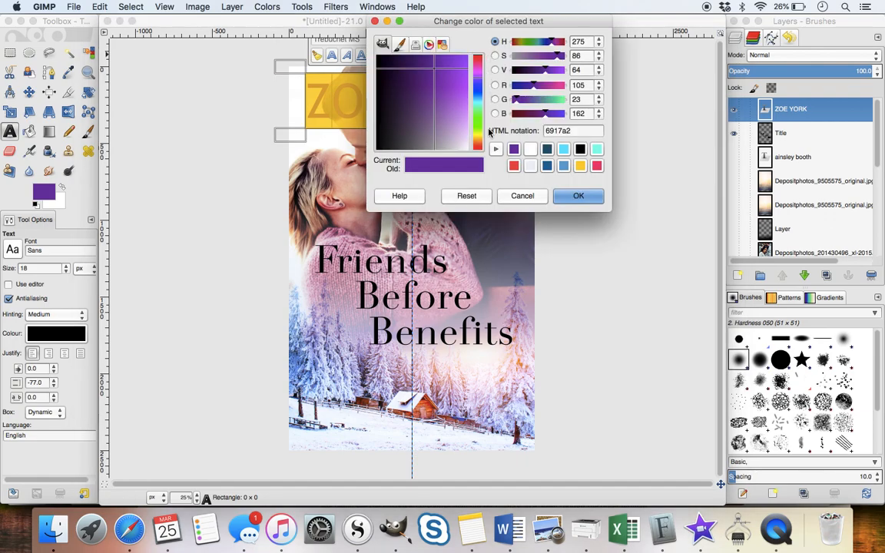
mouse_move(545, 86)
left_mouse_down()
mouse_move(568, 89)
mouse_move(547, 75)
left_mouse_up()
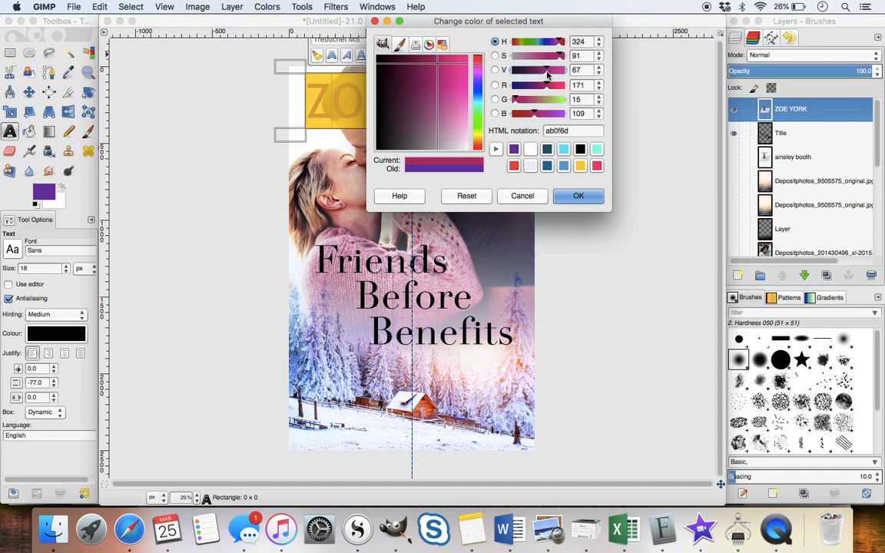
left_click(578, 195)
left_click(359, 77)
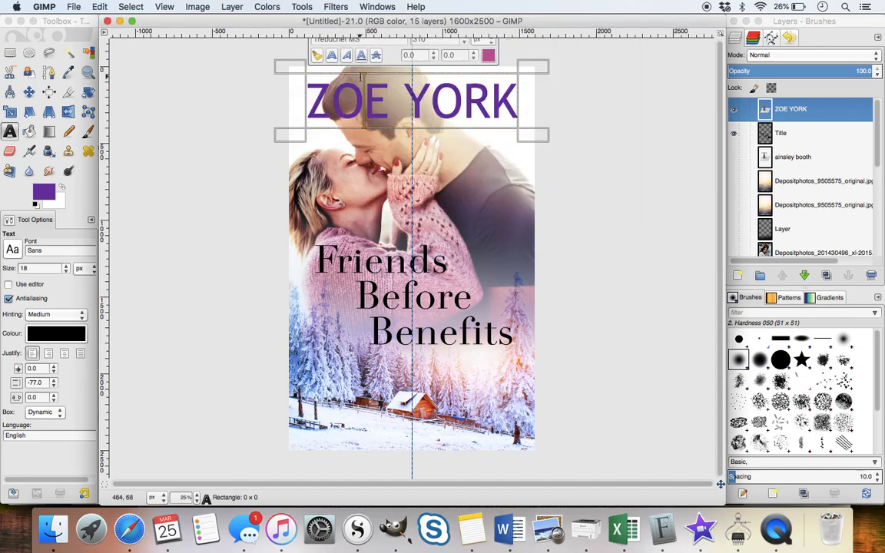
Step: Reselect the author's name and set its colour to the green 49a217 using the colour wheel
triple_click(460, 118)
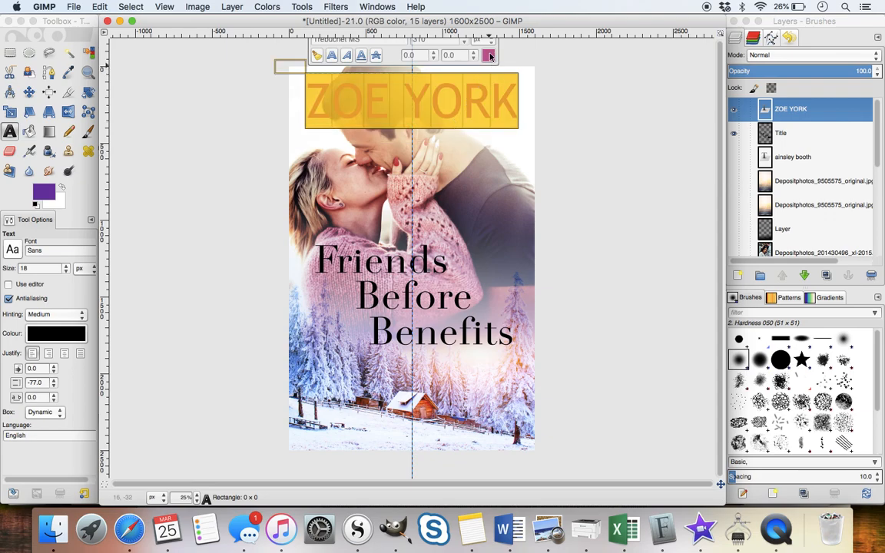
left_click(489, 55)
left_click(530, 150)
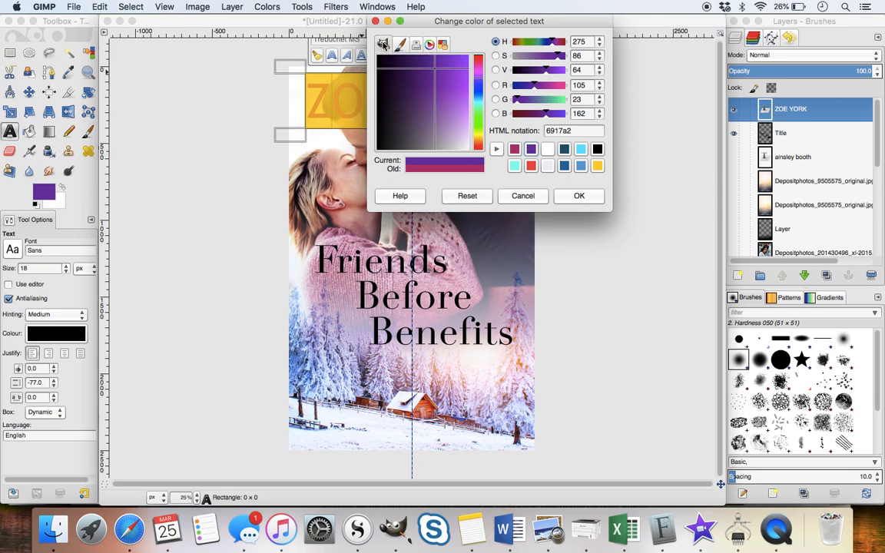
left_click(429, 46)
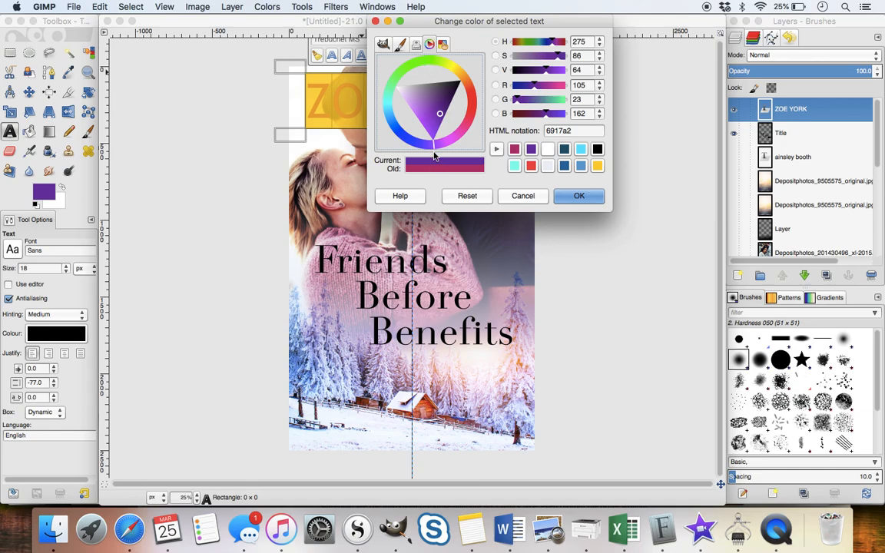
left_click(423, 61)
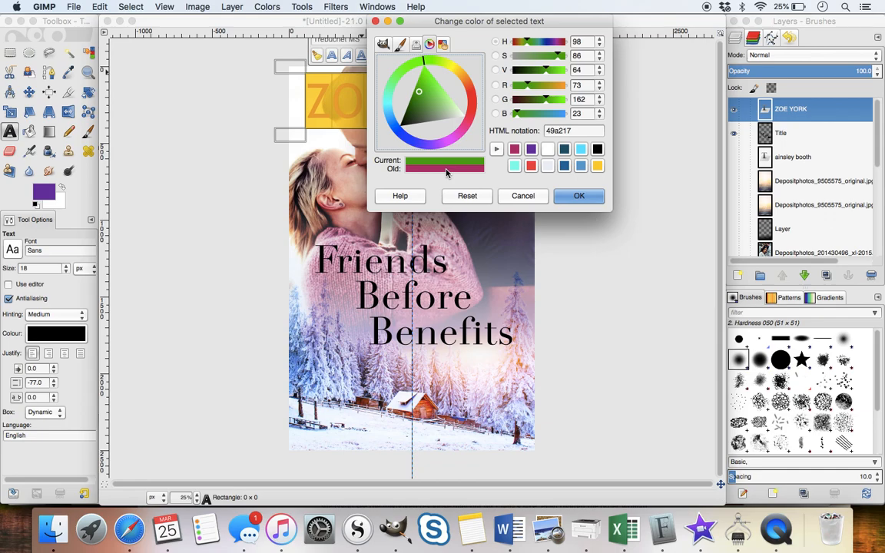
left_click(578, 197)
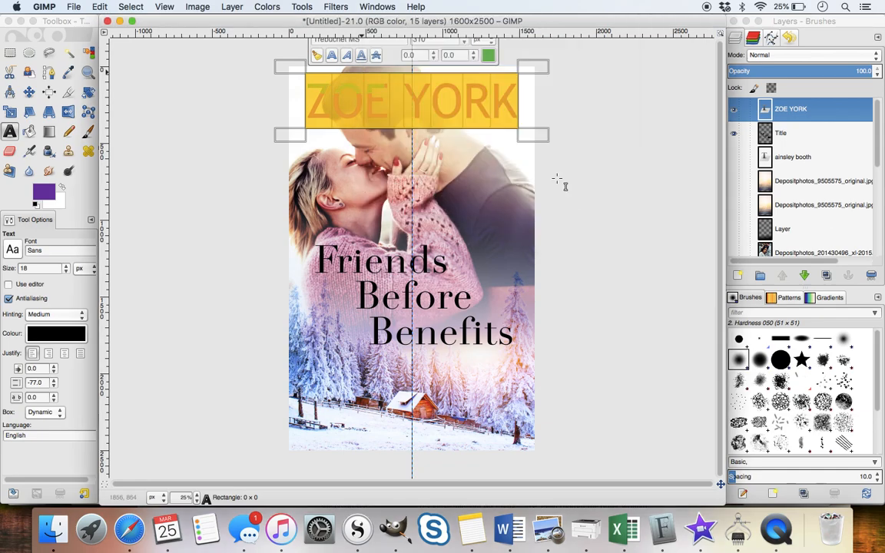
Step: Restore the author's name to black from the colour history
triple_click(406, 91)
left_click(488, 55)
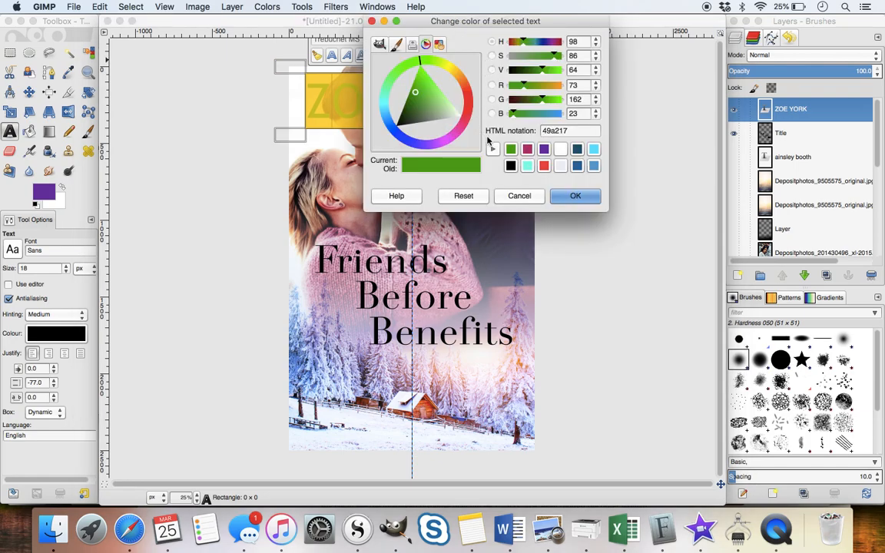
left_click(511, 166)
left_click(575, 197)
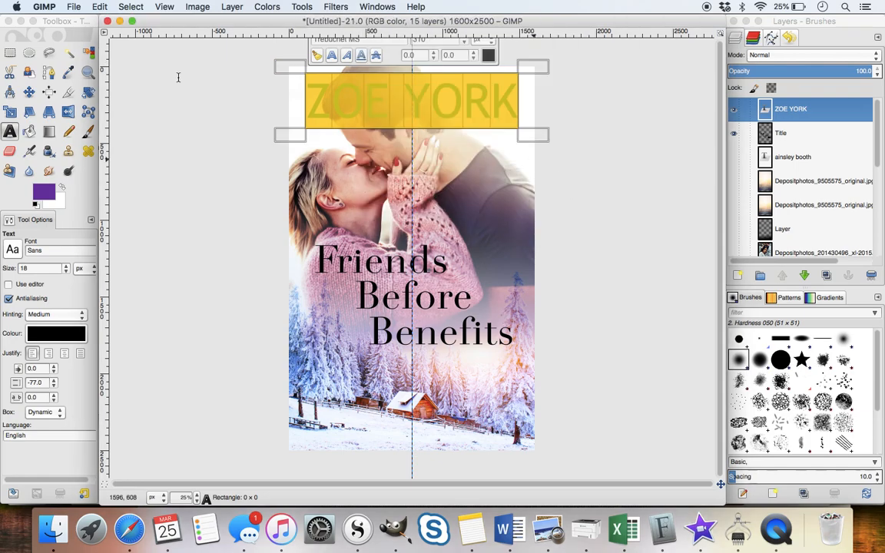
left_click(28, 94)
Step: Select the white Background layer and turn off the display of the guides on the cover
scroll(778, 231, "down", 5)
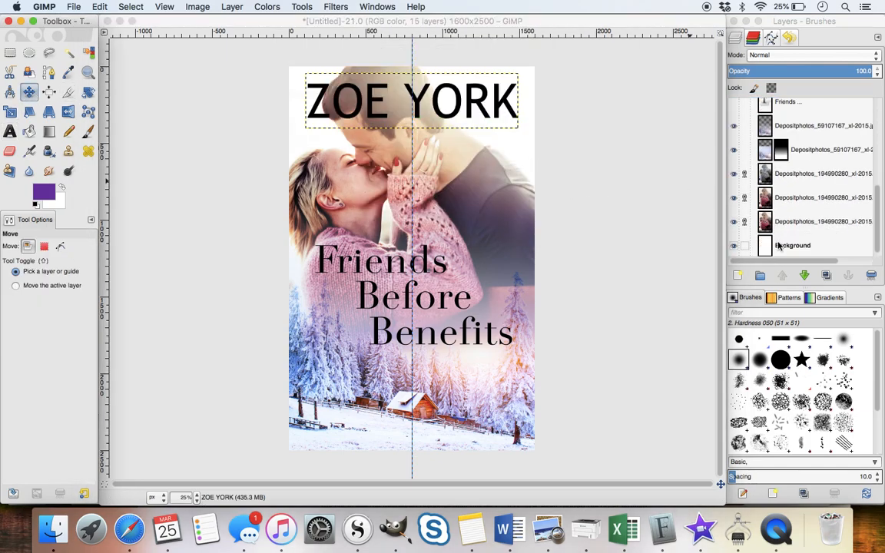
left_click(779, 244)
left_click(195, 7)
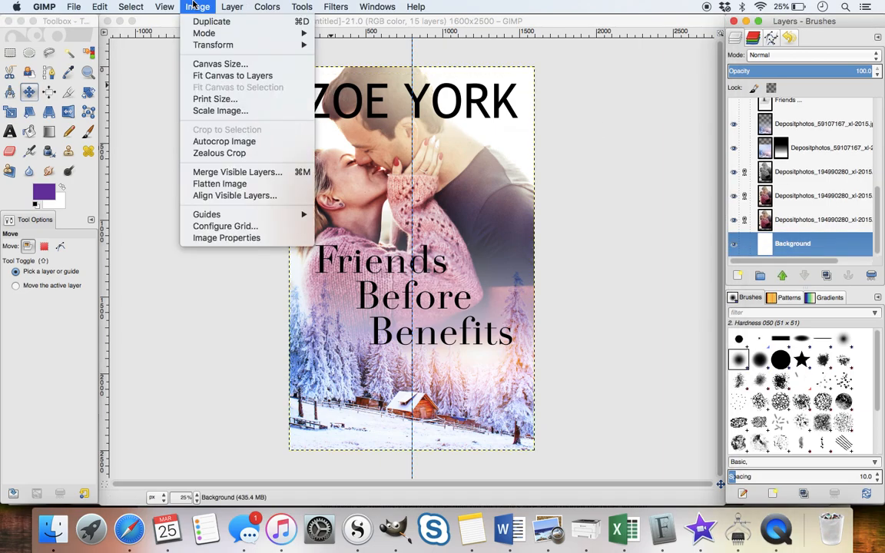
mouse_move(161, 6)
left_click(178, 151)
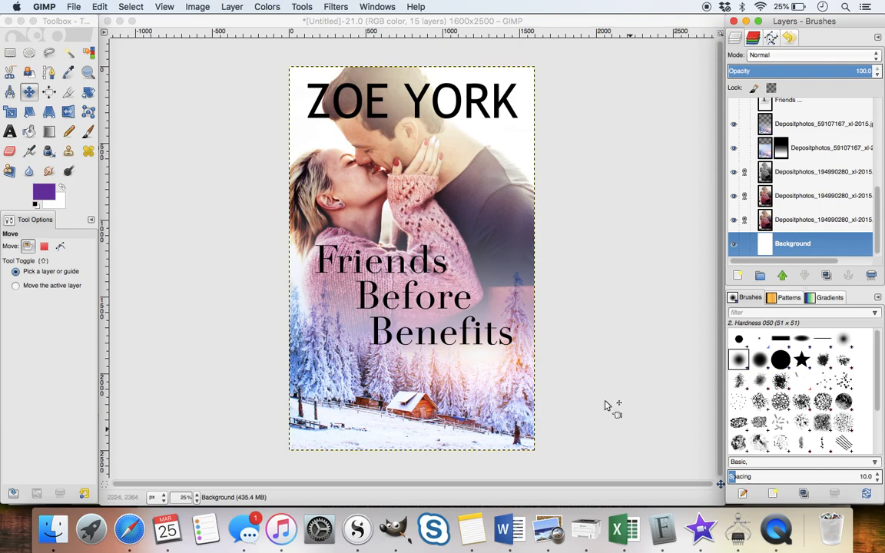
Step: View the source images in Finder's "blending two images" folder, then return to GIMP with its toolbox and layers windows in front
left_click(53, 528)
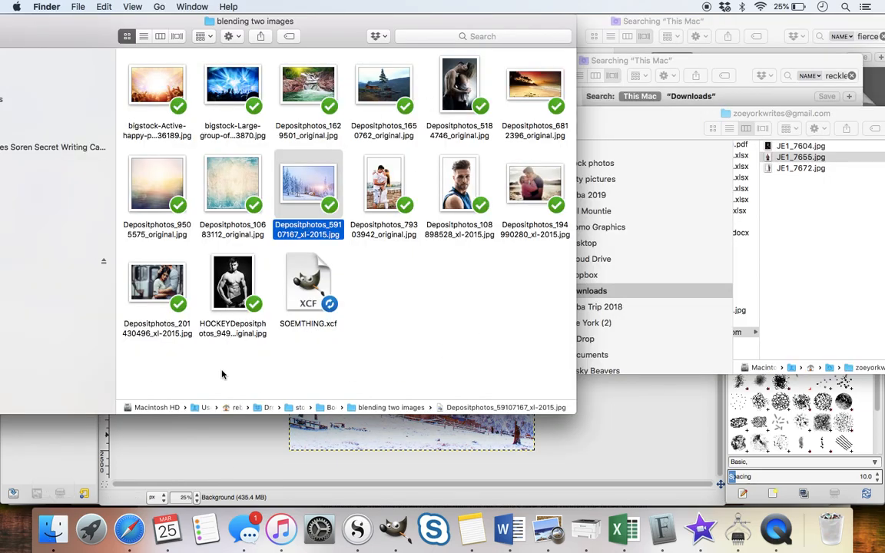
left_click(245, 468)
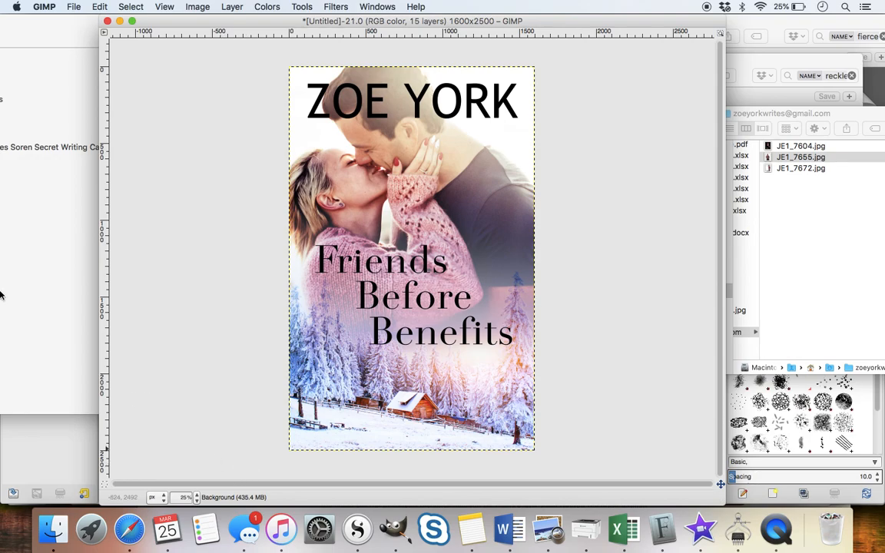
left_click(364, 6)
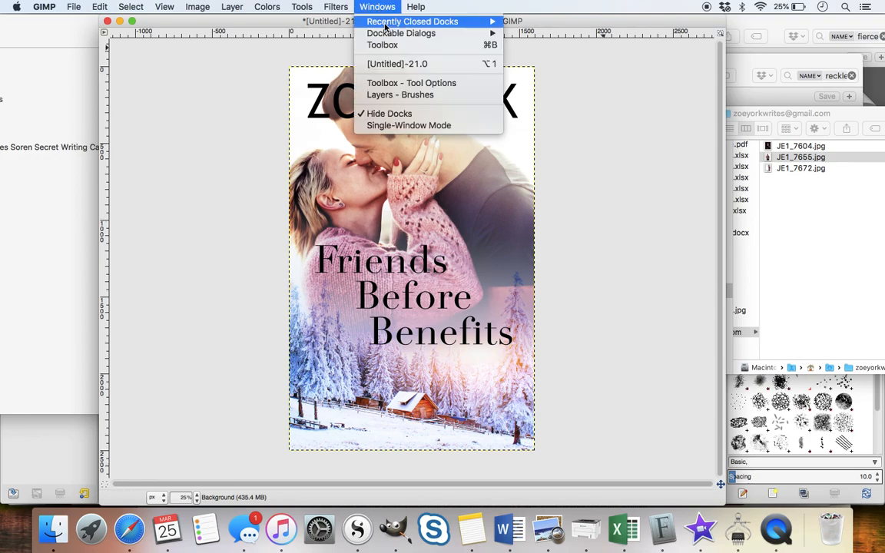
left_click(361, 83)
left_click(378, 7)
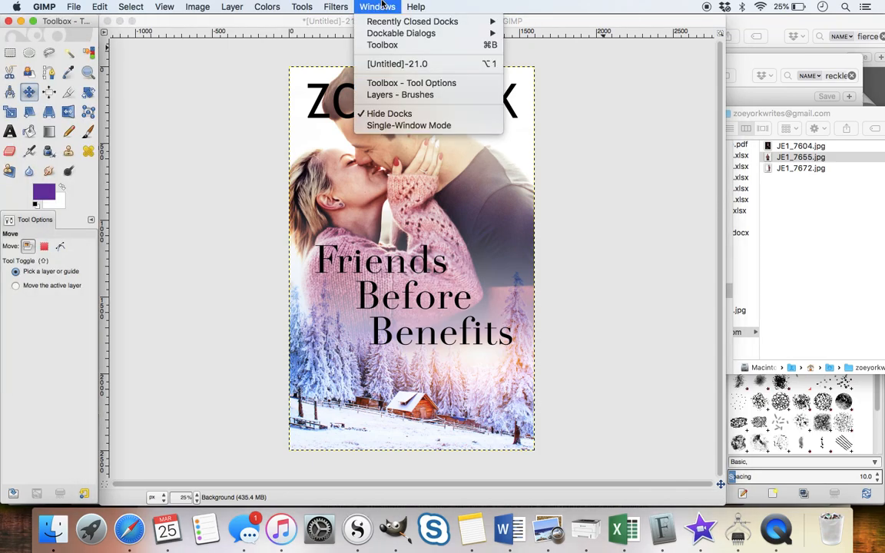
left_click(361, 95)
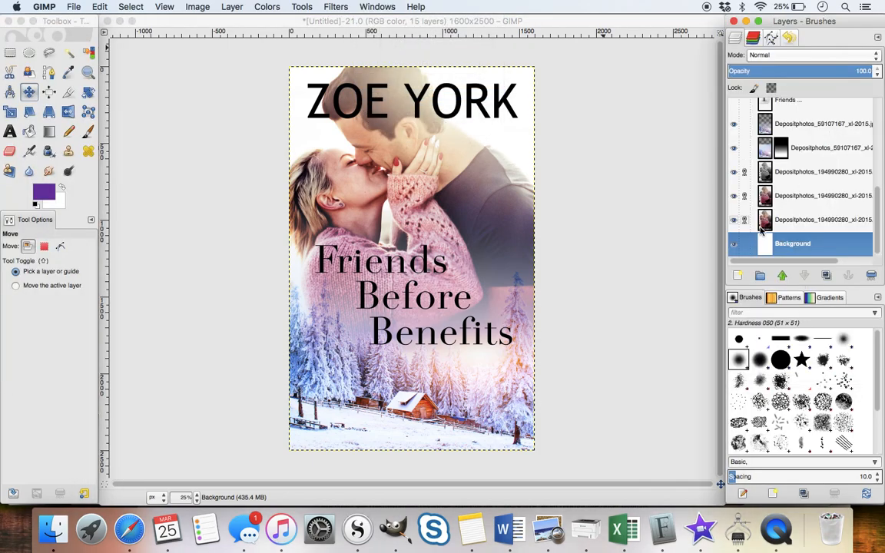
Step: Select the masked winter landscape layer and sample its pale tone behind the title as the foreground colour
left_click(767, 155)
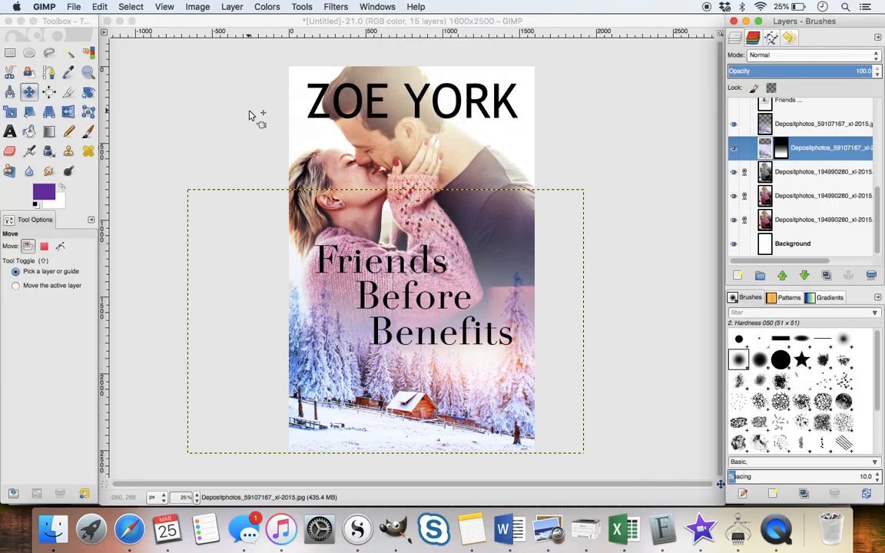
left_click(68, 73)
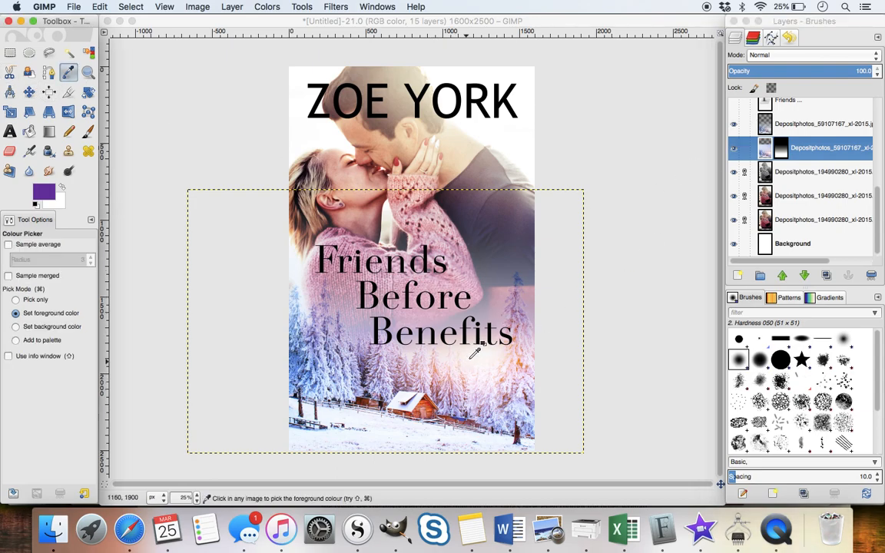
left_click(429, 317)
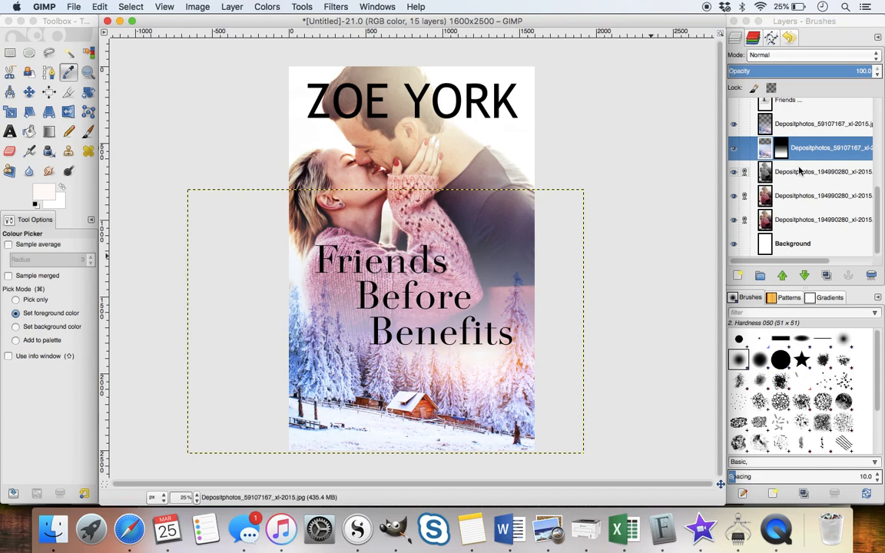
Step: Add a transparent 1600 x 2500 px layer directly above the overlay copy of the couple photo
left_click(768, 172)
left_click(737, 275)
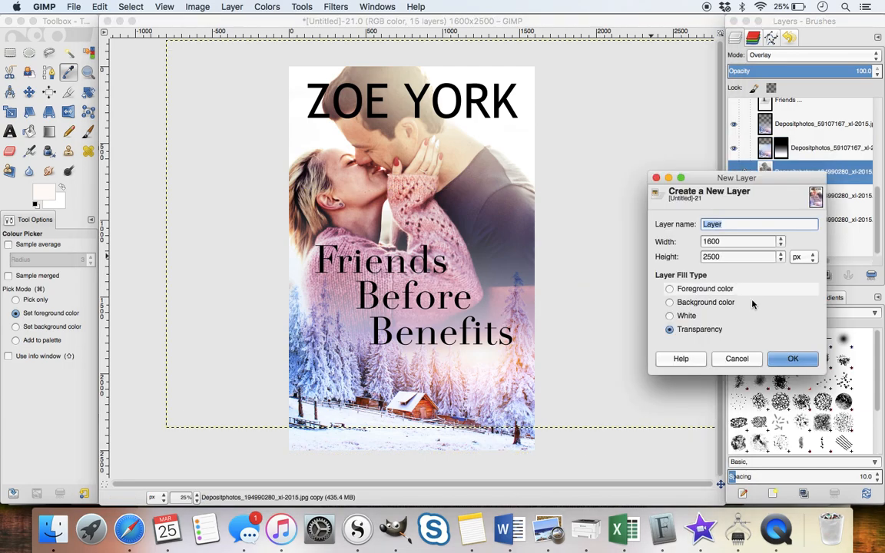
left_click(792, 357)
Step: Paint a soft pale haze behind the title with a 445 px Paintbrush at 11.8 opacity
left_click(87, 131)
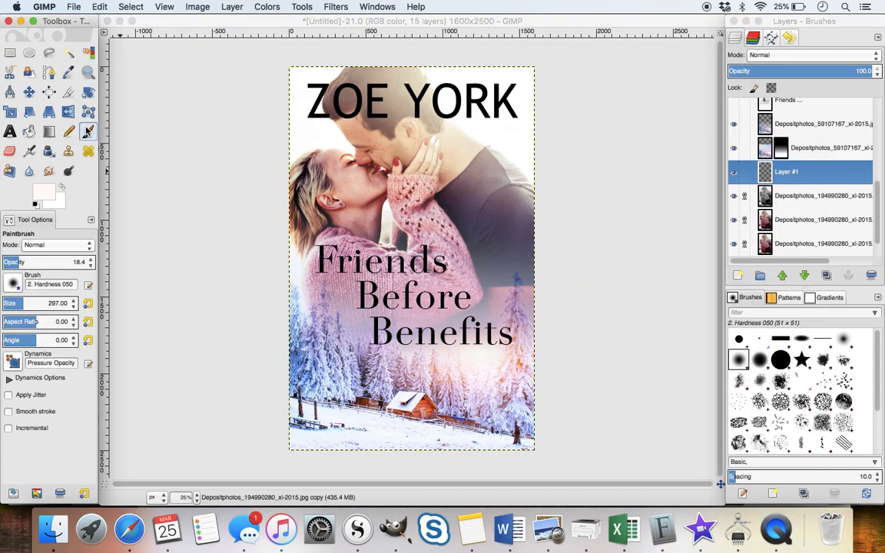
left_click(13, 258)
left_click(419, 313)
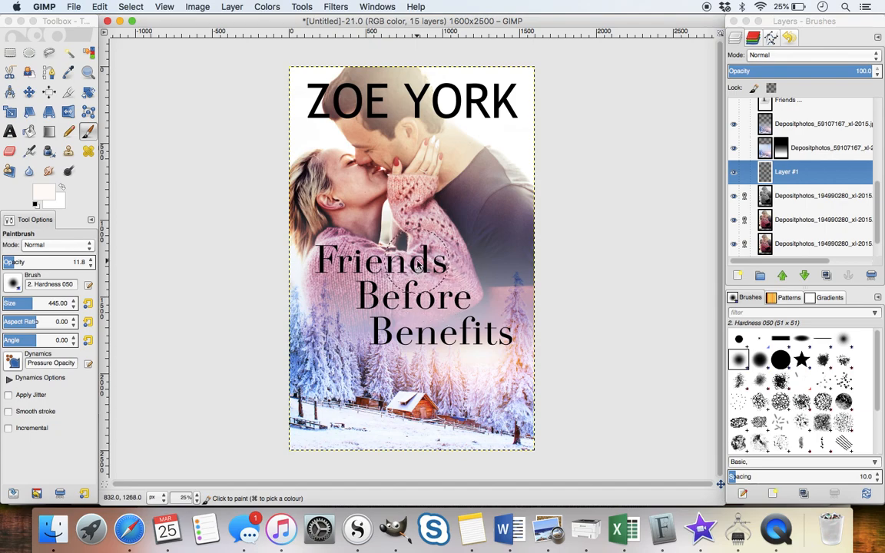
left_click(417, 267)
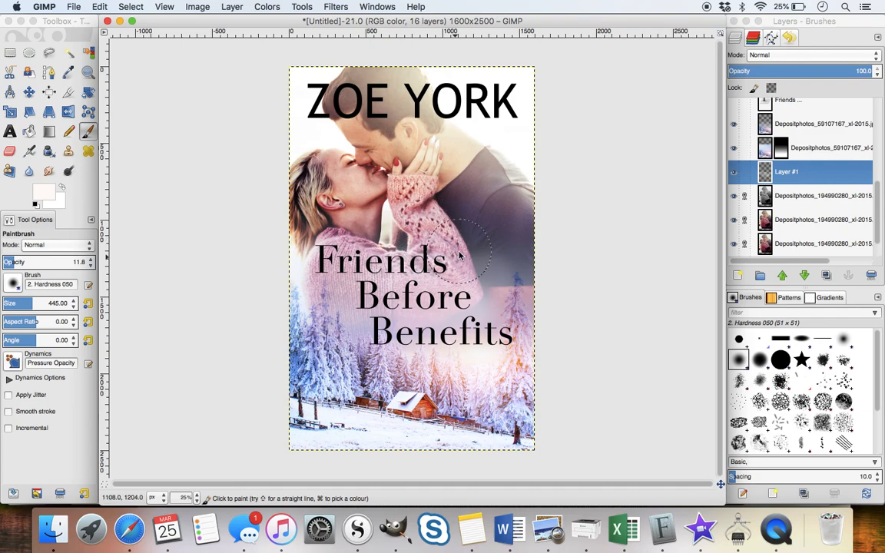
Step: Erase the excess haze over the man's dark shirt and the pink sweater with a 445 px Eraser at full opacity
left_click(9, 150)
left_click(499, 276)
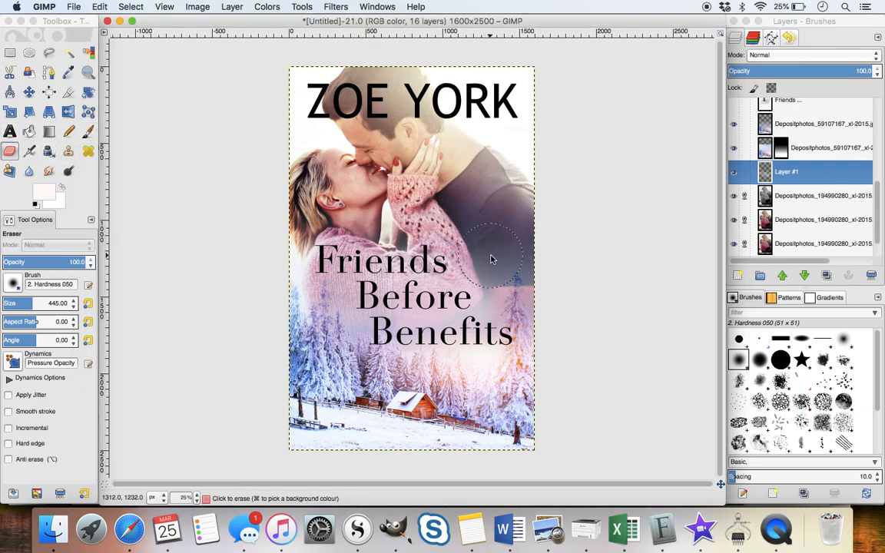
left_click_drag(489, 254, 434, 297)
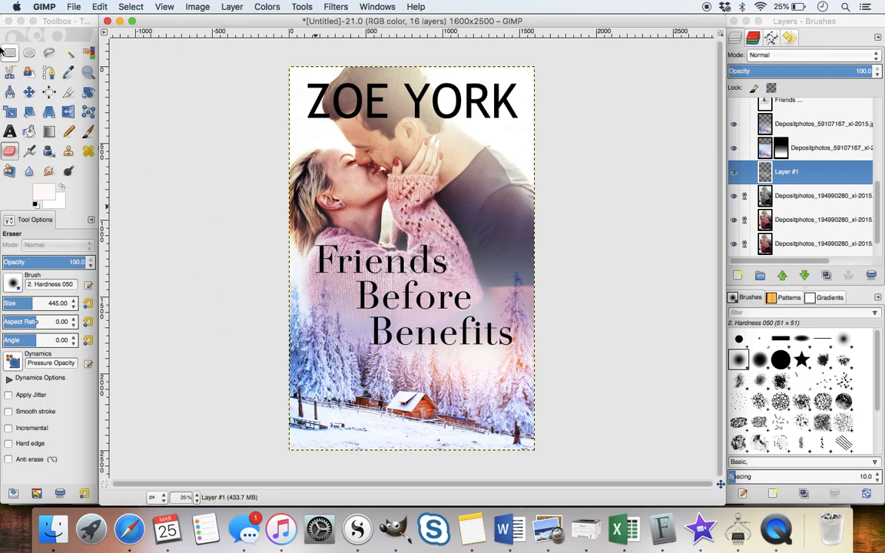
left_click(28, 92)
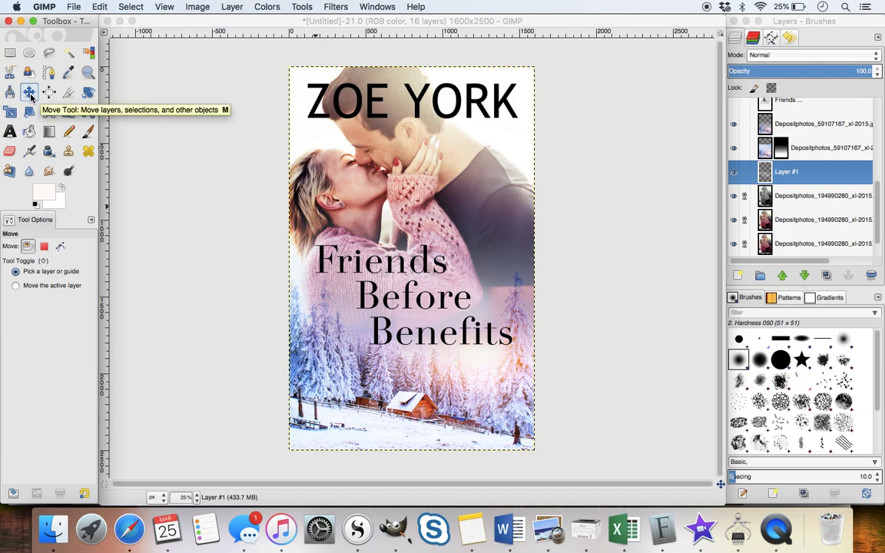